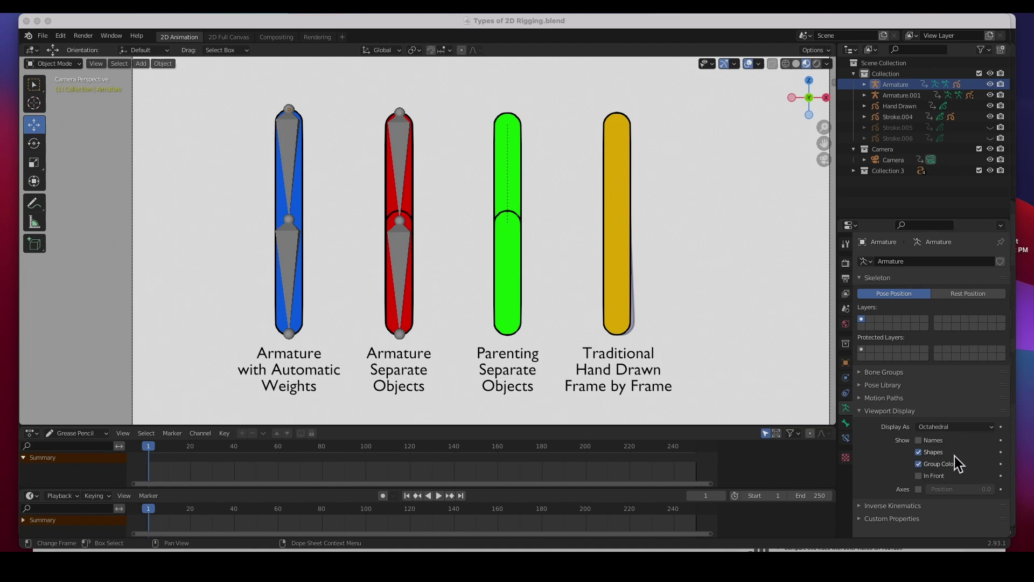
Bring the 'Types of 3D Rigging.blend' window in front of the 2D rigging file.
{"action": "left_click", "coordinate": [1020, 542]}
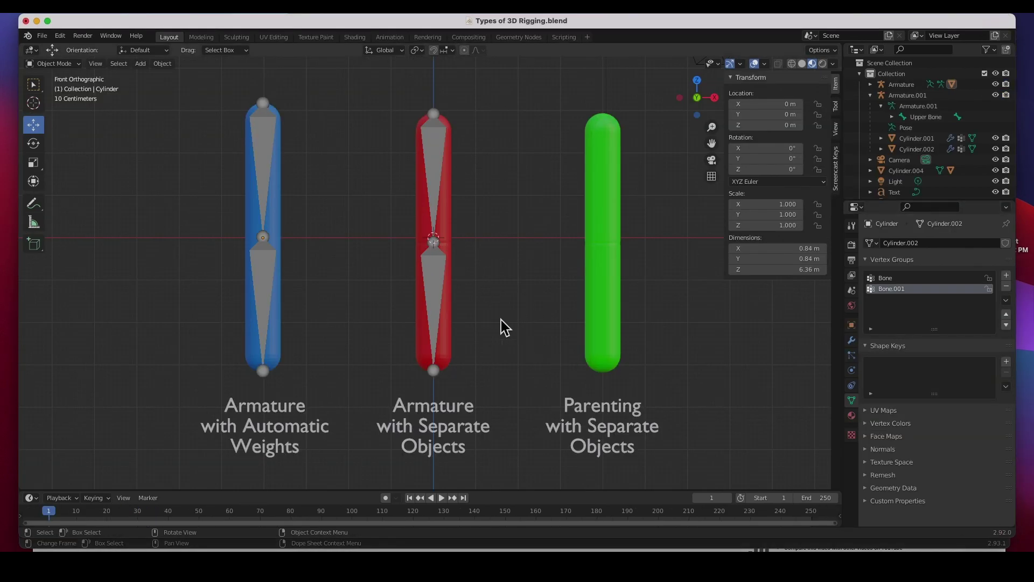
Slide the blue Automatic Weights cylinder to X -1.98 m in front view, clear of its bones.
{"action": "middle_click_drag", "start_coordinate": [521, 185], "coordinate": [473, 199]}
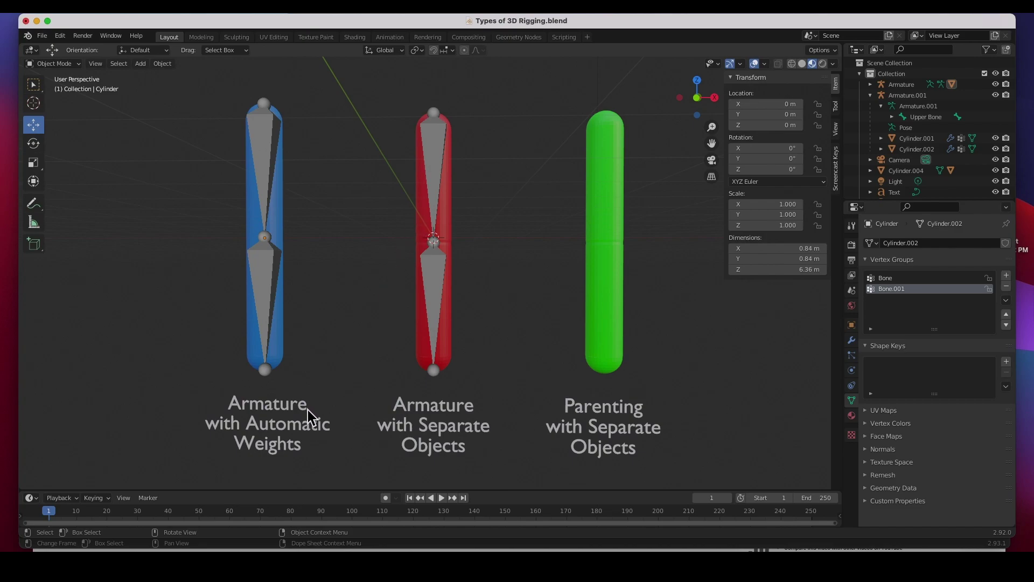
{"action": "key", "text": "KP_1"}
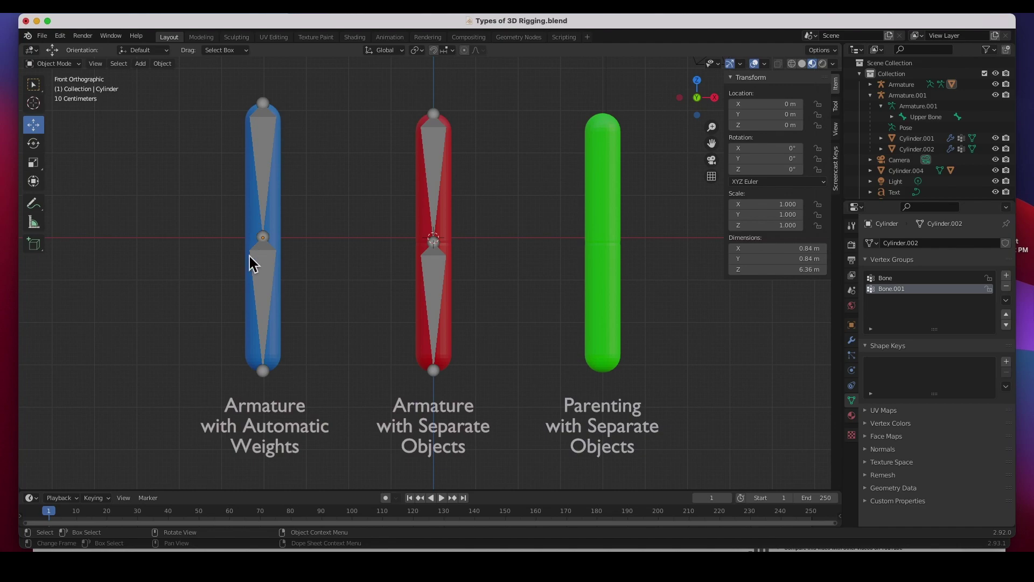
{"action": "left_click", "coordinate": [280, 347]}
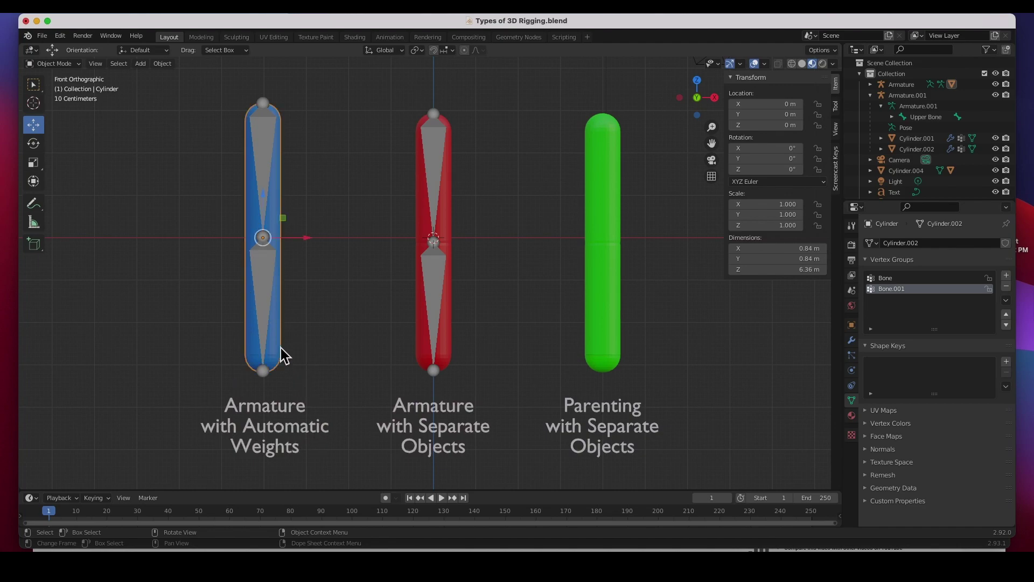
{"action": "left_click_drag", "start_coordinate": [303, 239], "coordinate": [223, 239]}
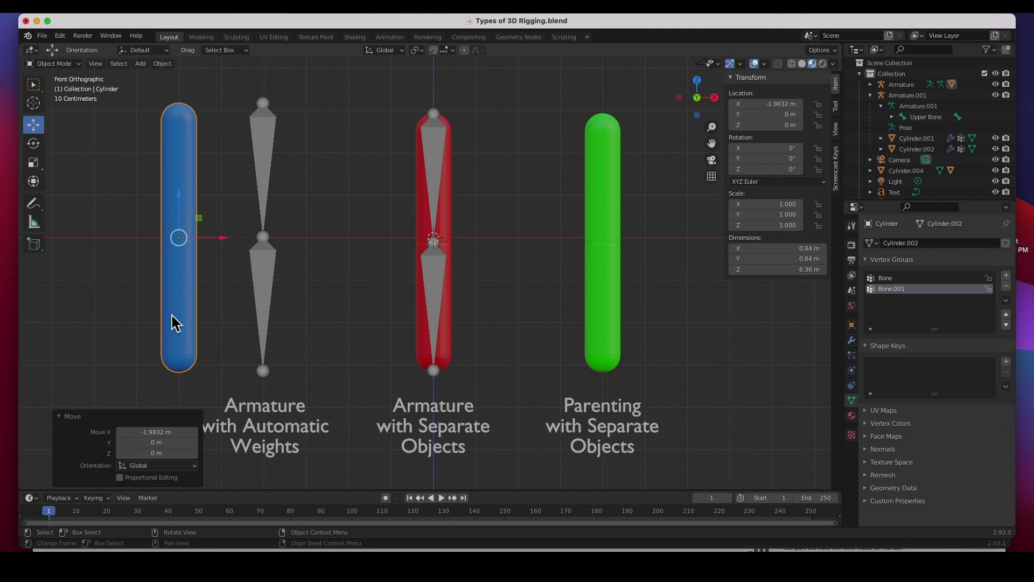
In wireframe, undo the blue cylinder's move, then test-move and undo the red upper piece.
{"action": "left_click", "coordinate": [792, 64]}
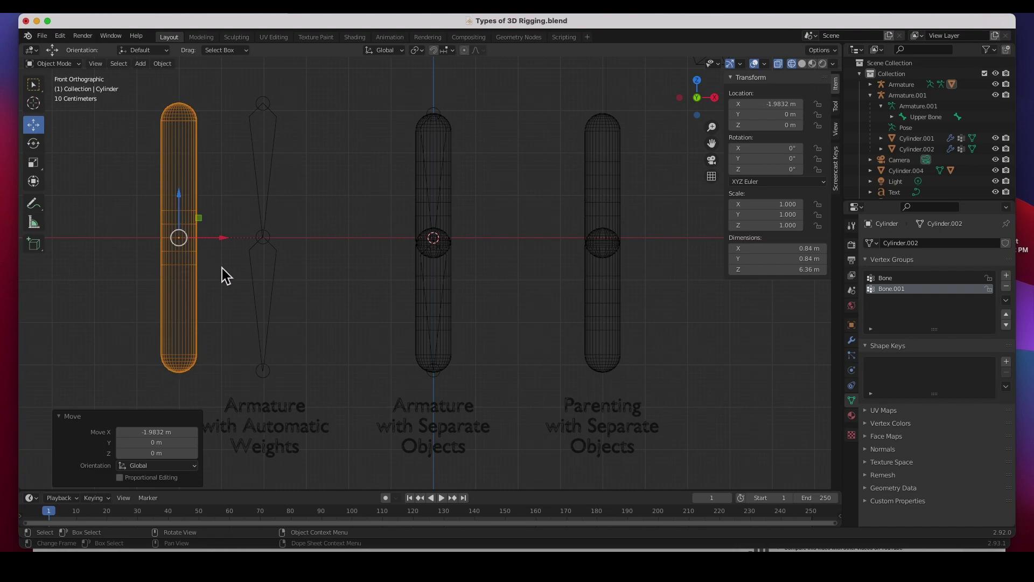
{"action": "key", "text": "ctrl+z"}
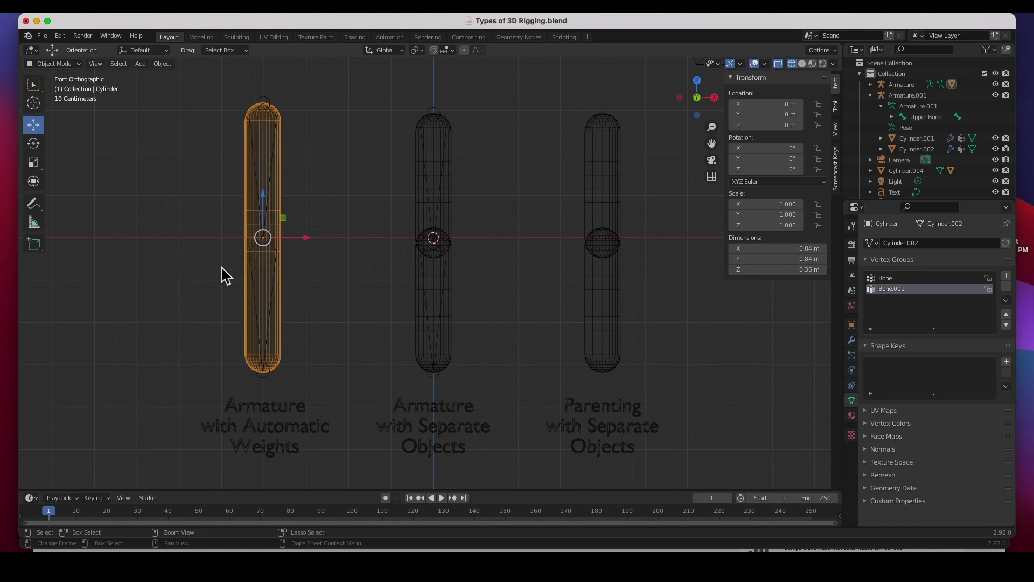
{"action": "left_click", "coordinate": [457, 182]}
{"action": "key", "text": "g"}
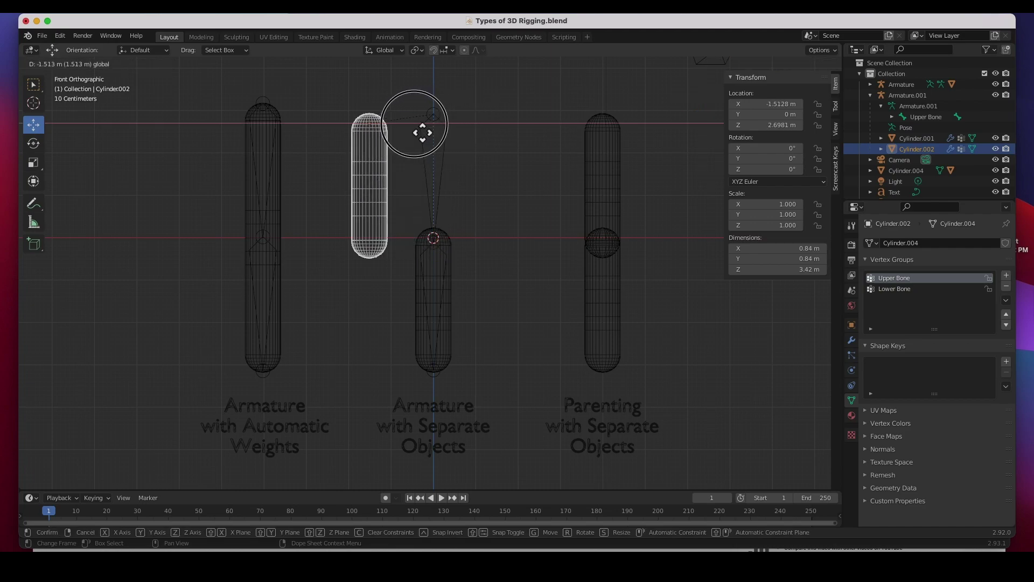
{"action": "left_click", "coordinate": [422, 132]}
{"action": "key", "text": "ctrl+z"}
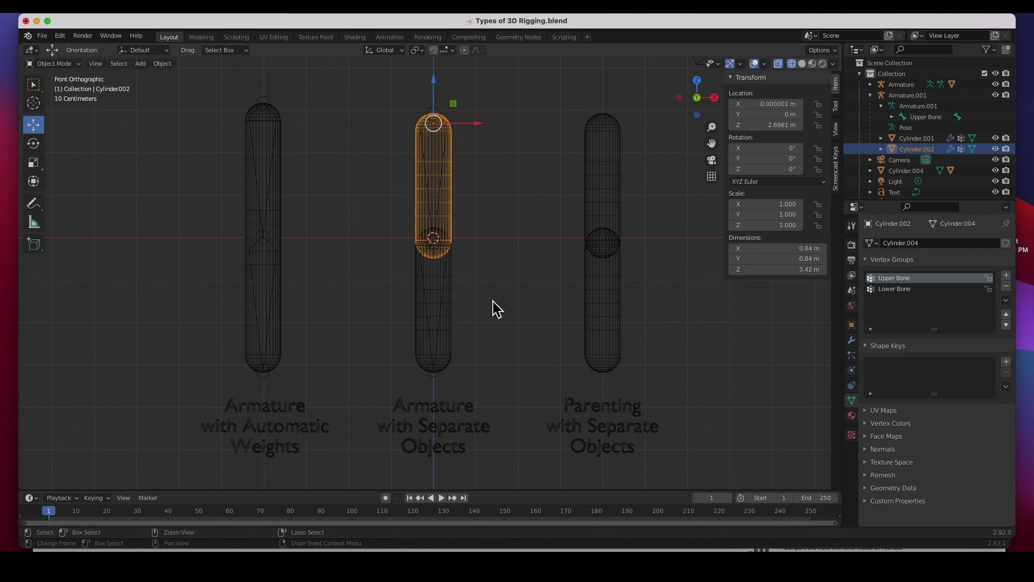
Test-move and undo both green capsule pieces, then return to Material Preview shading.
{"action": "left_click", "coordinate": [604, 183]}
{"action": "key", "text": "g"}
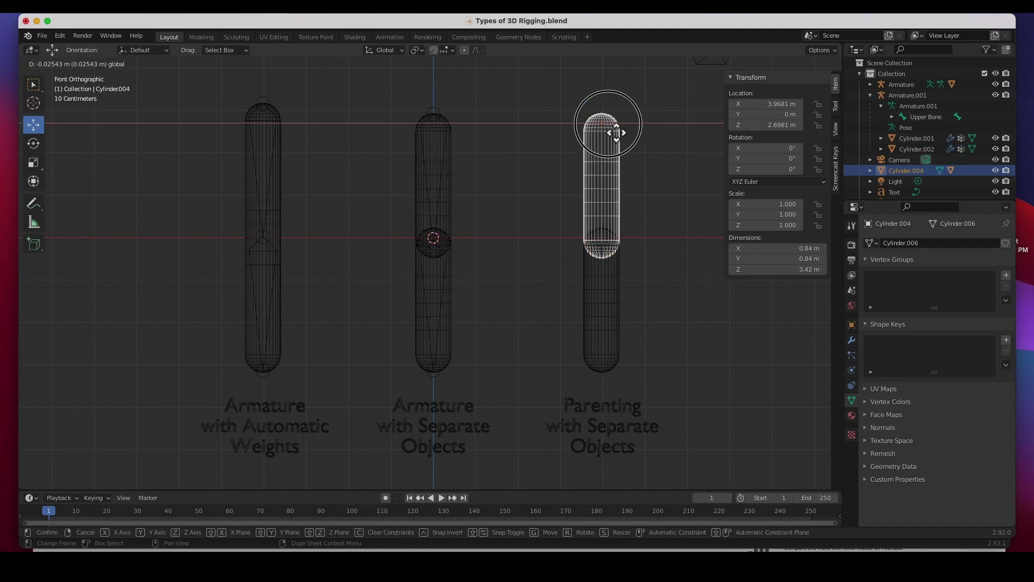
{"action": "left_click", "coordinate": [584, 132]}
{"action": "key", "text": "ctrl+z"}
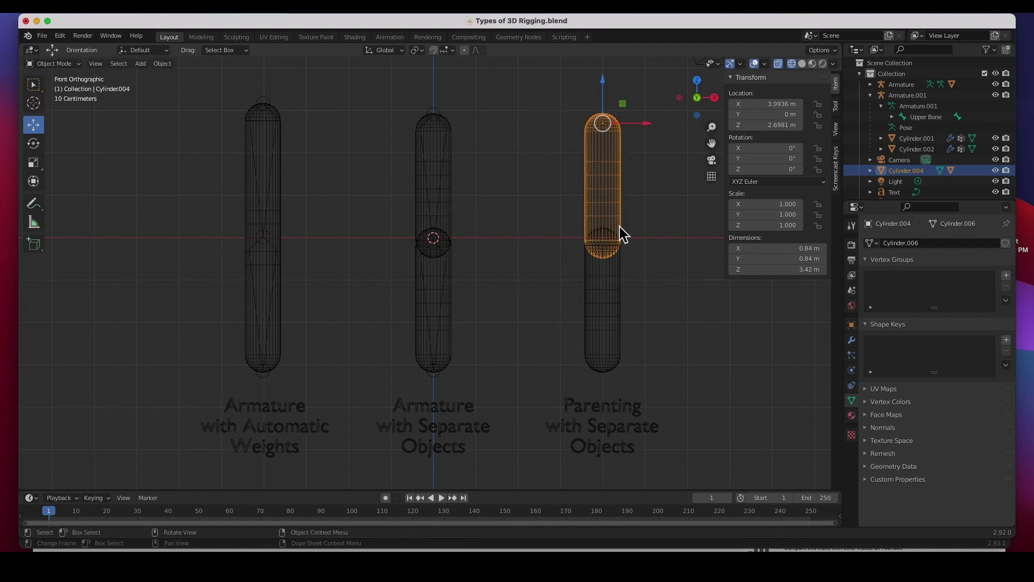
{"action": "left_click", "coordinate": [624, 311]}
{"action": "key", "text": "g"}
{"action": "left_click", "coordinate": [596, 317]}
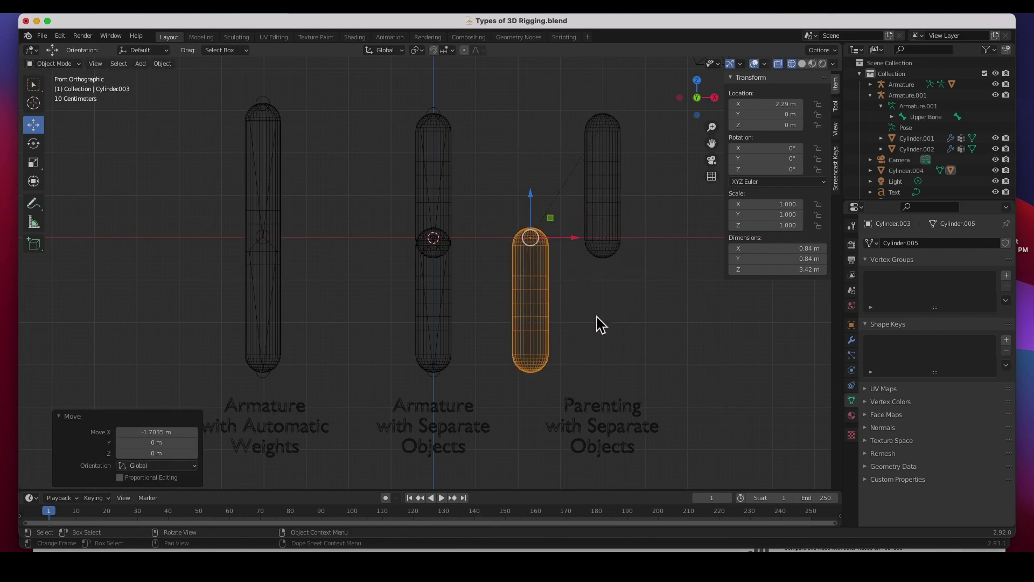
{"action": "key", "text": "ctrl+z"}
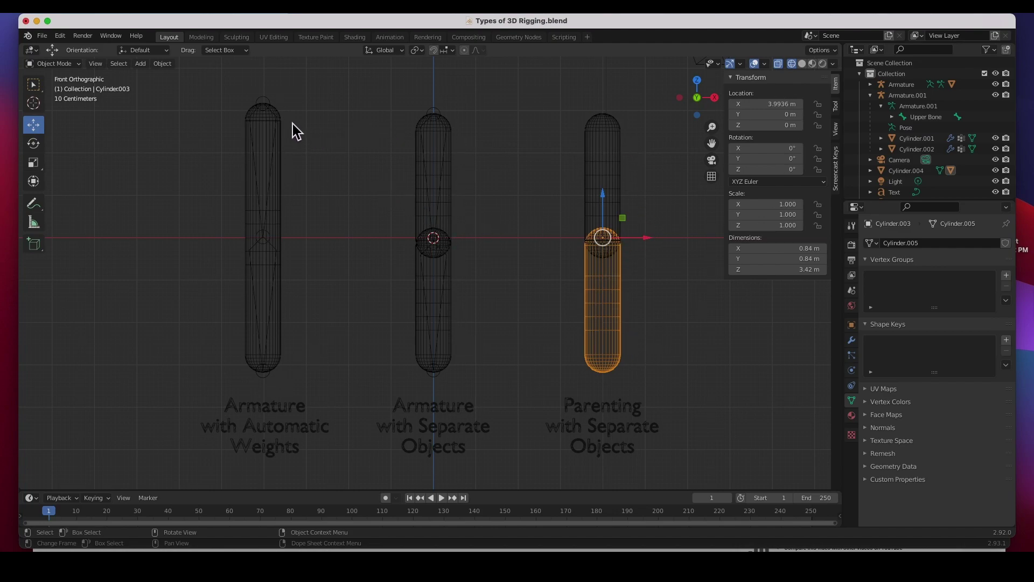
{"action": "left_click", "coordinate": [286, 160]}
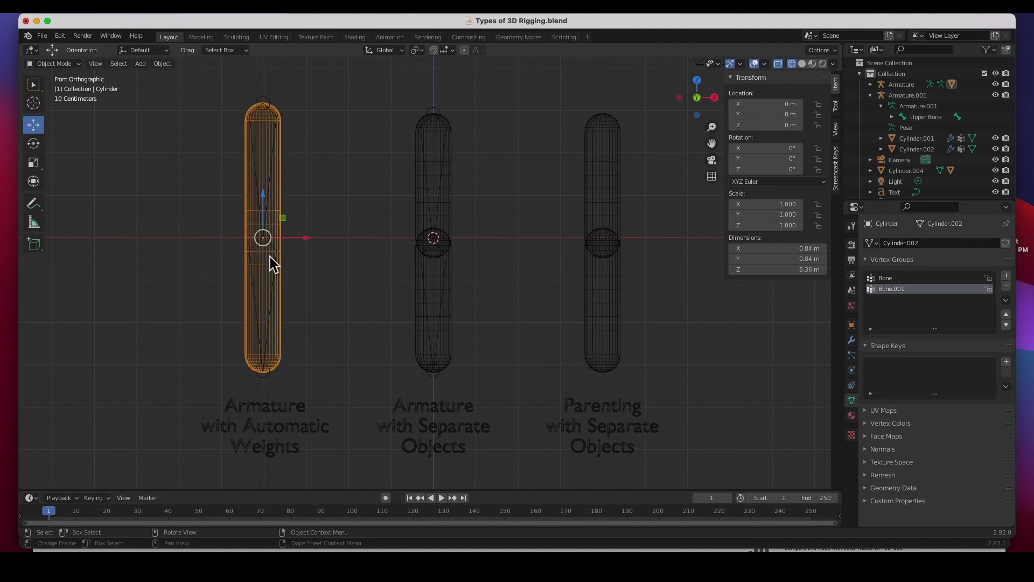
{"action": "left_click", "coordinate": [812, 63]}
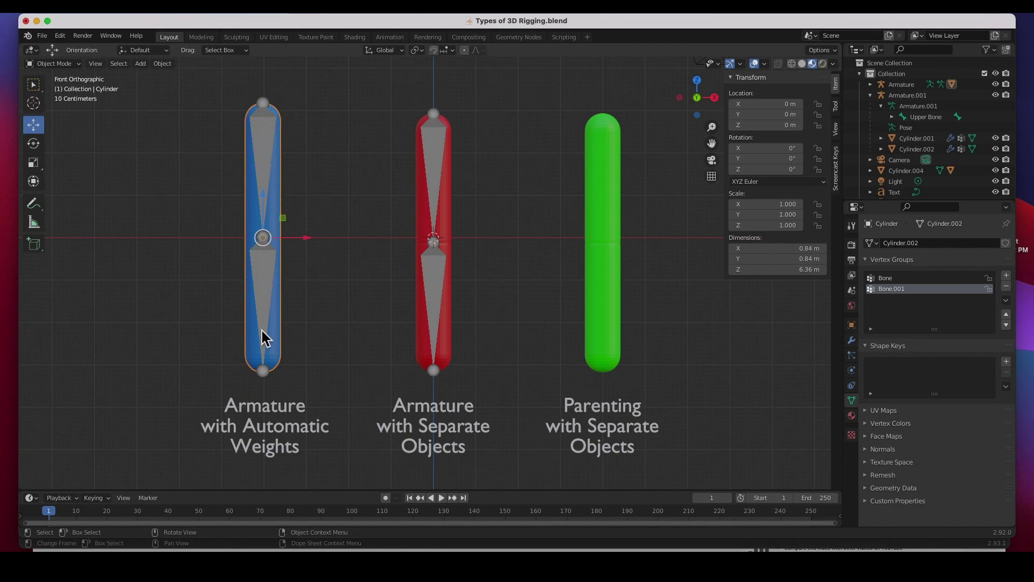
Select the blue Automatic Weights armature and bring up the interaction mode list.
{"action": "left_click", "coordinate": [267, 104]}
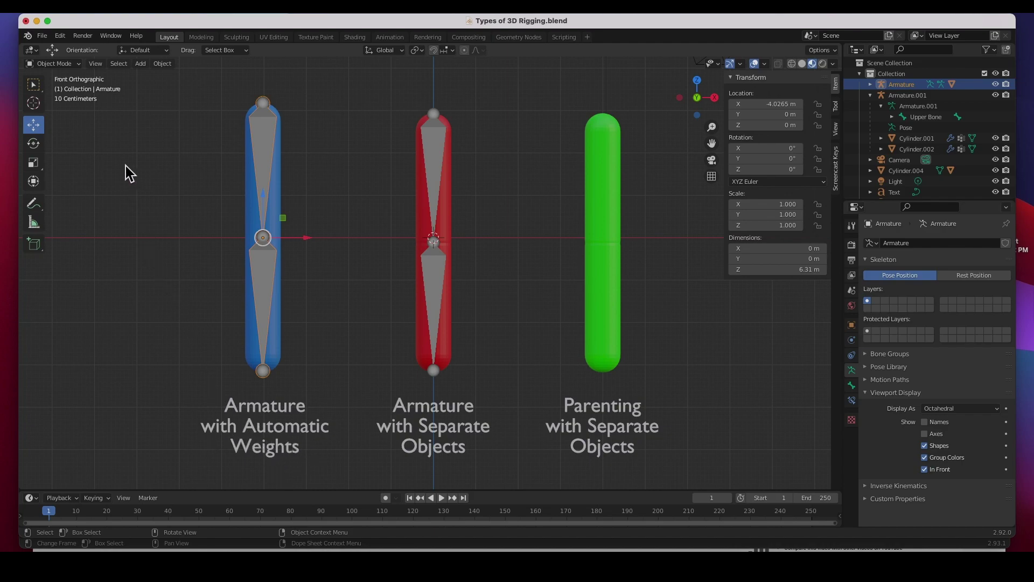
{"action": "left_click", "coordinate": [53, 63]}
In Pose Mode, test-bend the blue bones by 24.7° and -63.1°, then undo to straighten.
{"action": "left_click", "coordinate": [52, 99]}
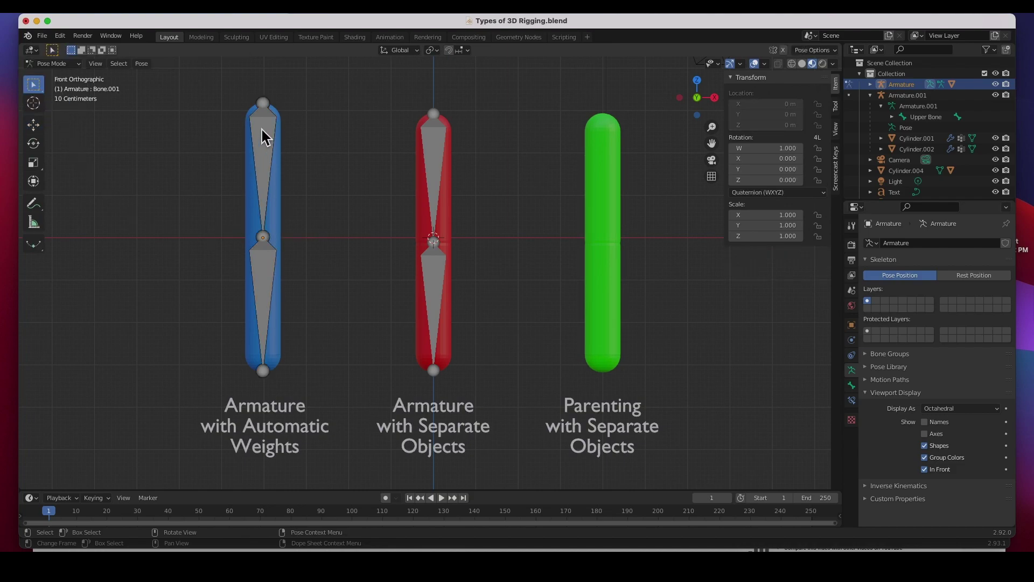
{"action": "left_click", "coordinate": [266, 108]}
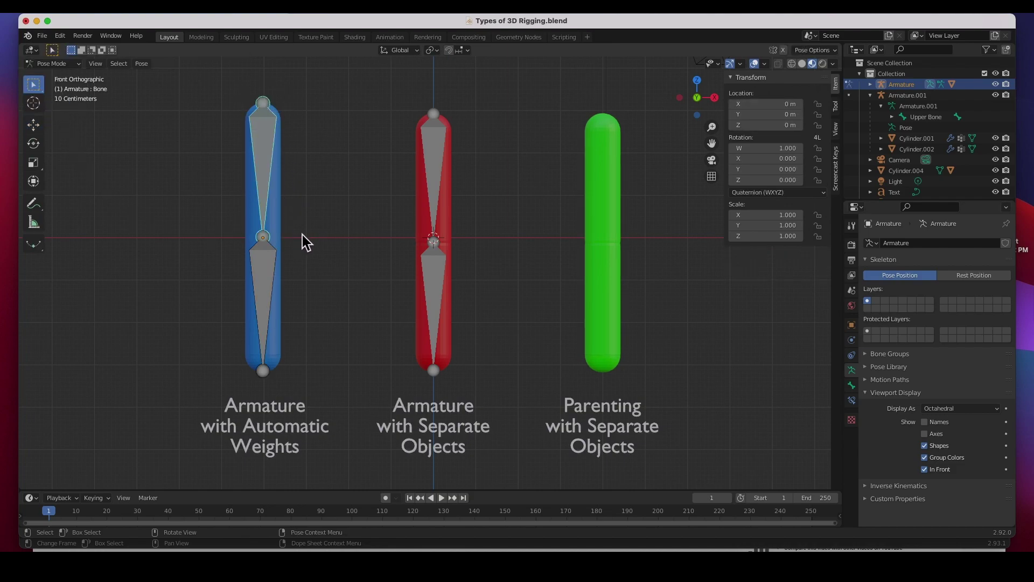
{"action": "key", "text": "r"}
{"action": "left_click", "coordinate": [240, 256]}
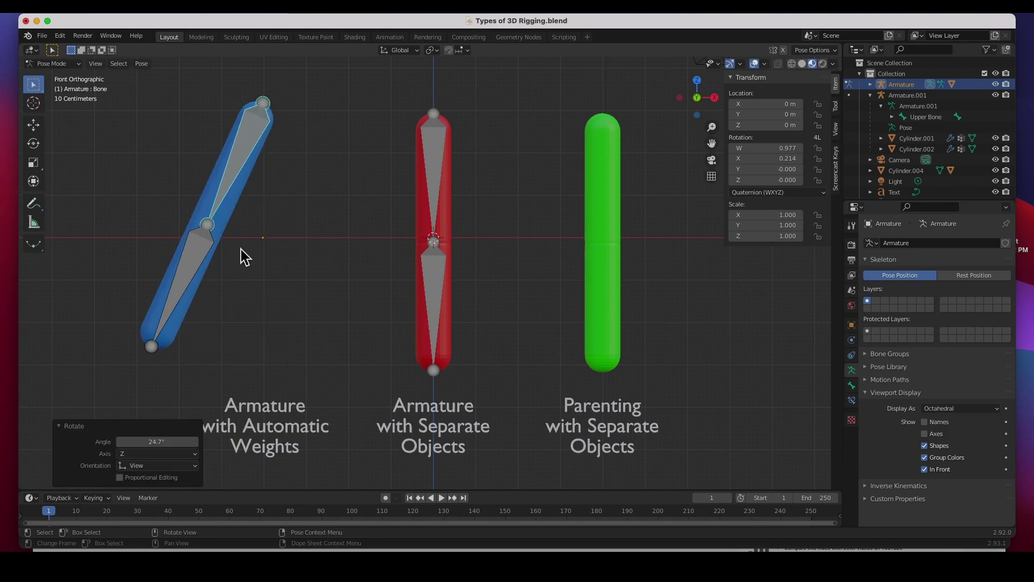
{"action": "left_click", "coordinate": [208, 251]}
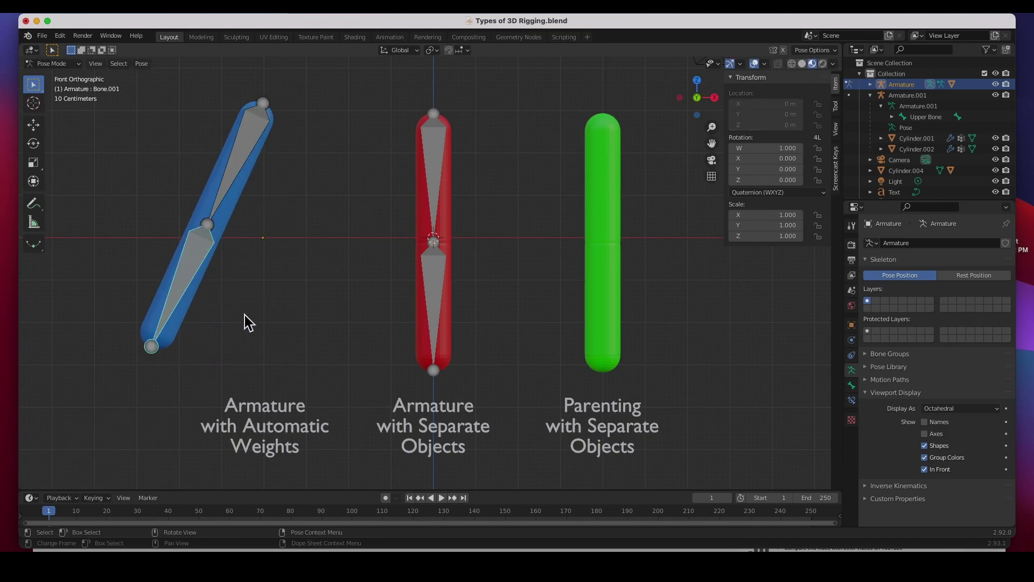
{"action": "key", "text": "r"}
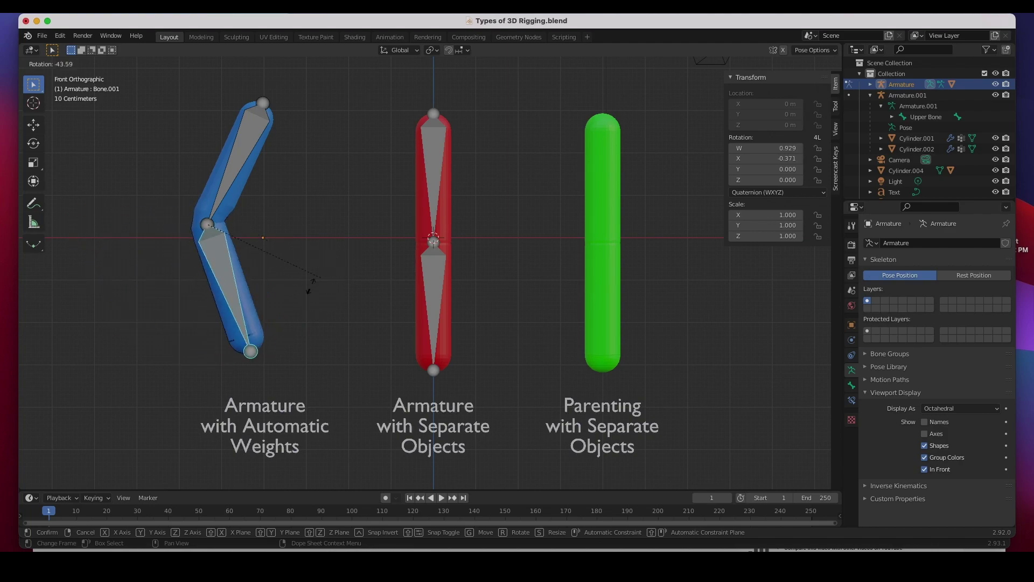
{"action": "left_click", "coordinate": [329, 245]}
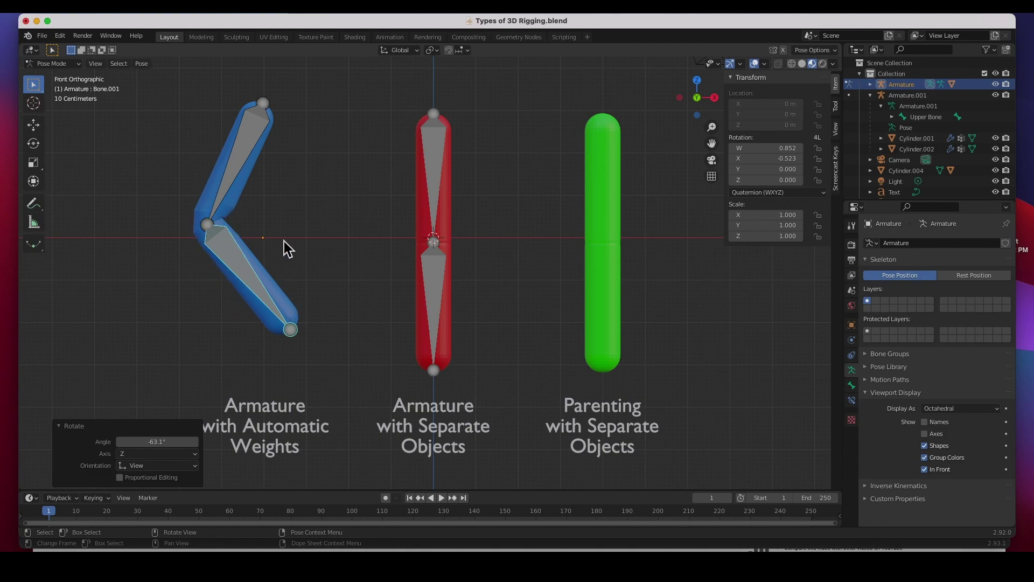
{"action": "key", "text": "ctrl+z"}
{"action": "key", "text": "ctrl+z"}
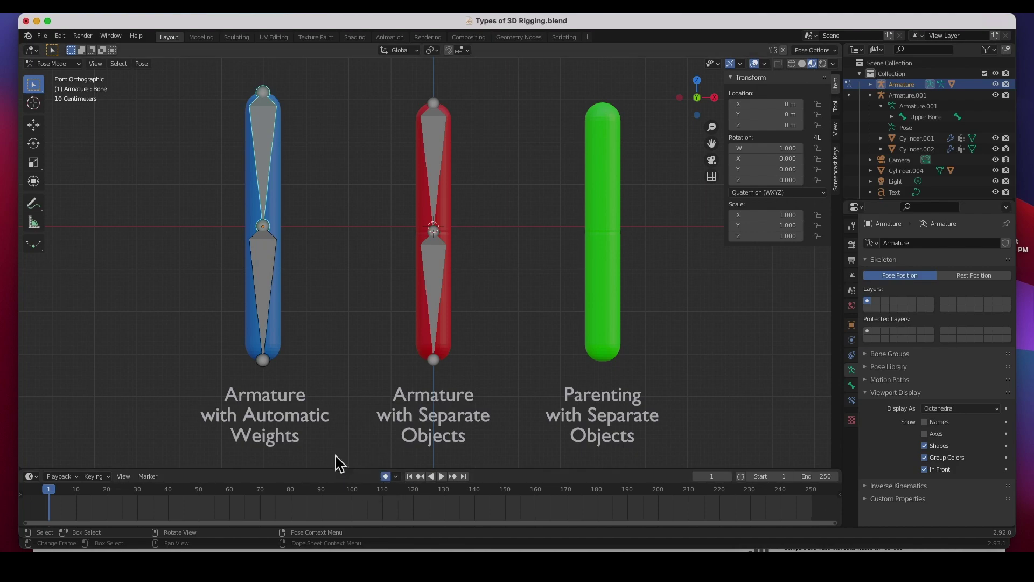
Keyframe the rotation of the blue armature's upper and lower bones at frame 1.
{"action": "key", "text": "i"}
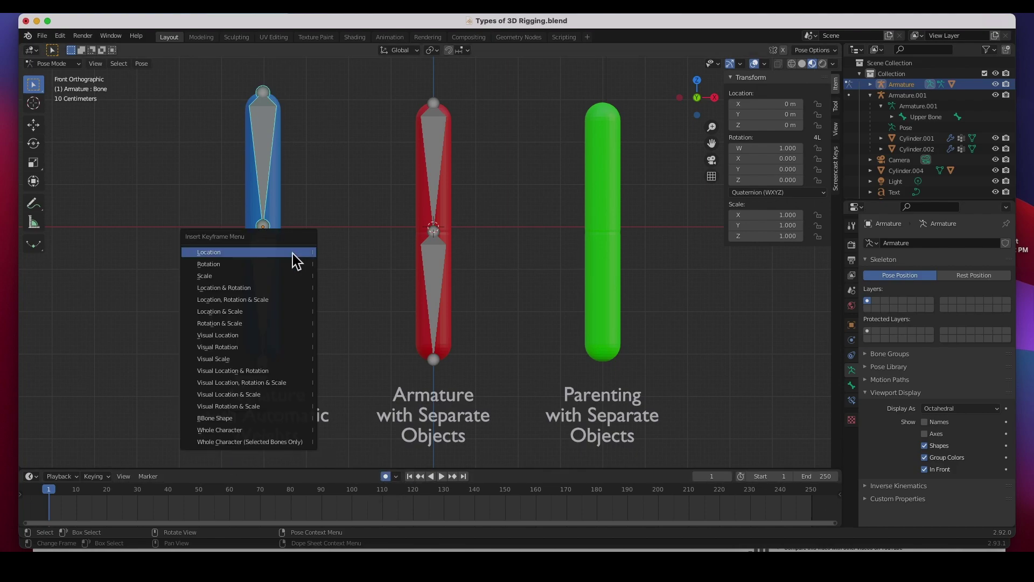
{"action": "left_click", "coordinate": [261, 263]}
{"action": "left_click", "coordinate": [264, 248]}
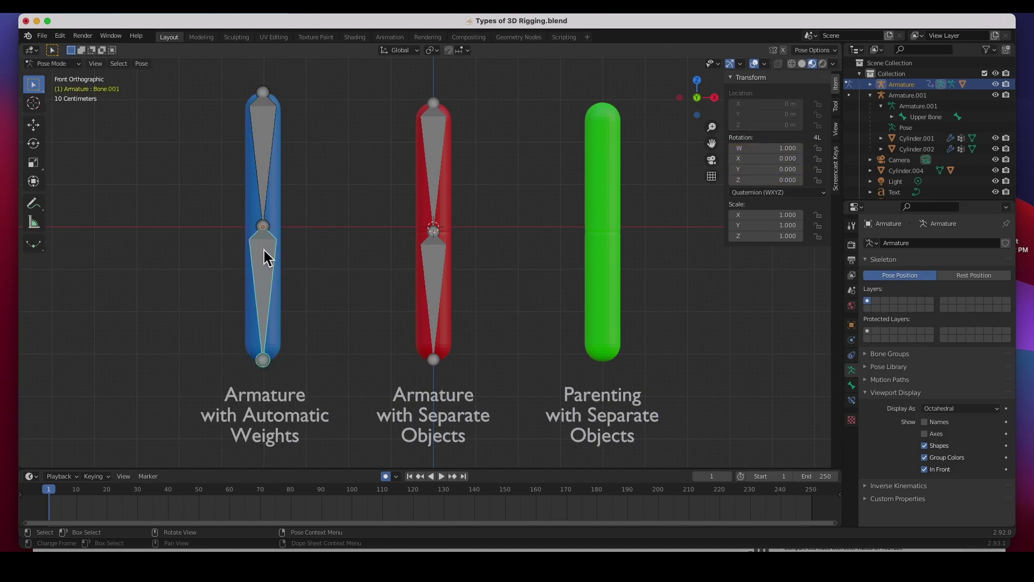
{"action": "key", "text": "i"}
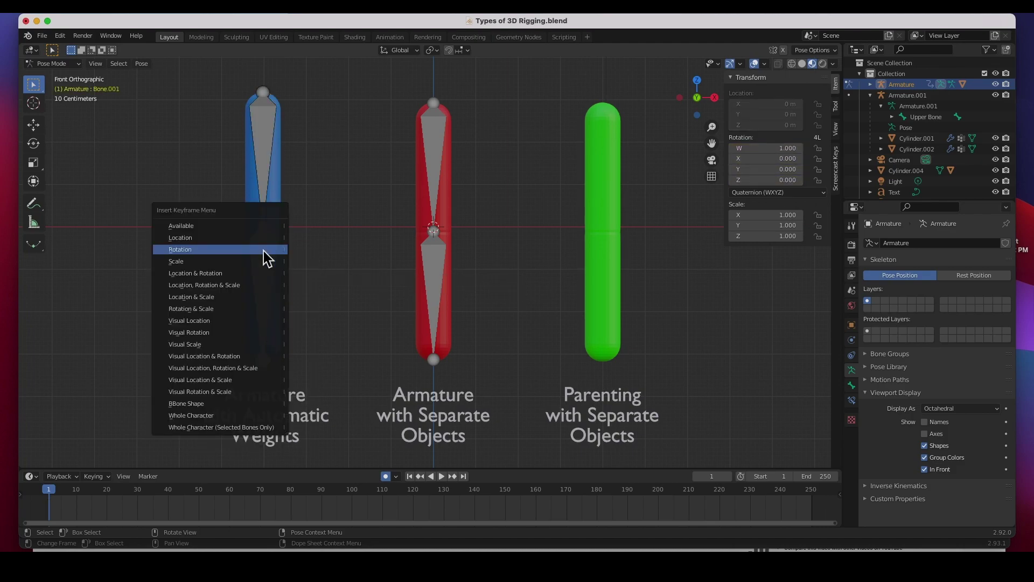
{"action": "left_click", "coordinate": [264, 250]}
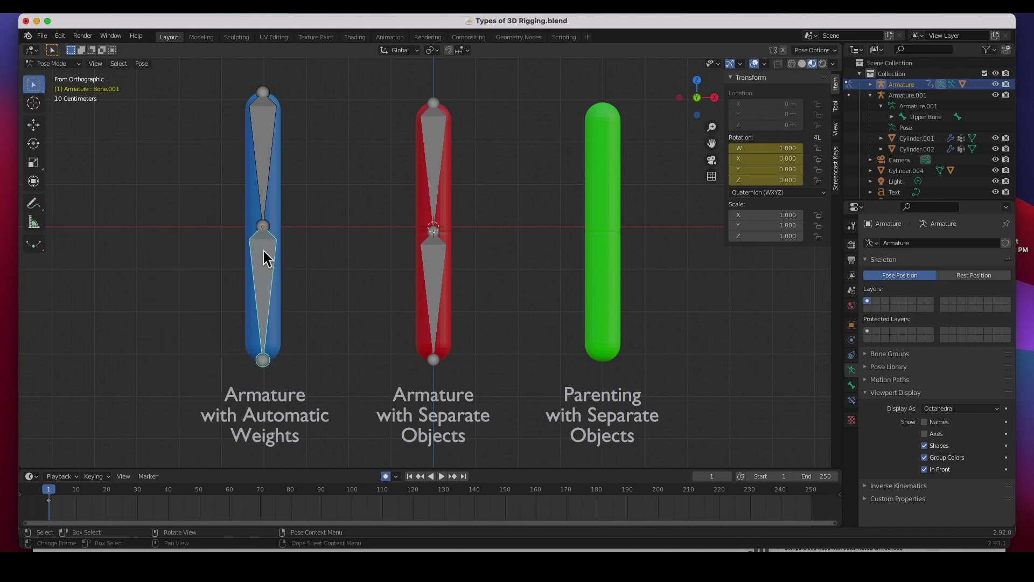
At frame 25, rotate the upper bone 31.4° and the lower bone -59.3°.
{"action": "left_click", "coordinate": [266, 102]}
{"action": "left_click_drag", "start_coordinate": [49, 491], "coordinate": [125, 492]}
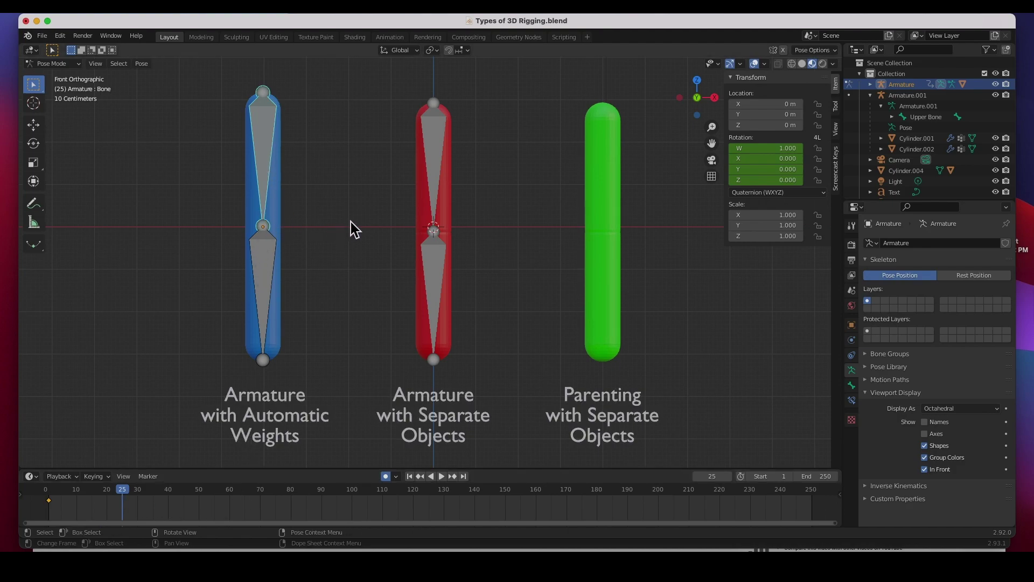
{"action": "key", "text": "r"}
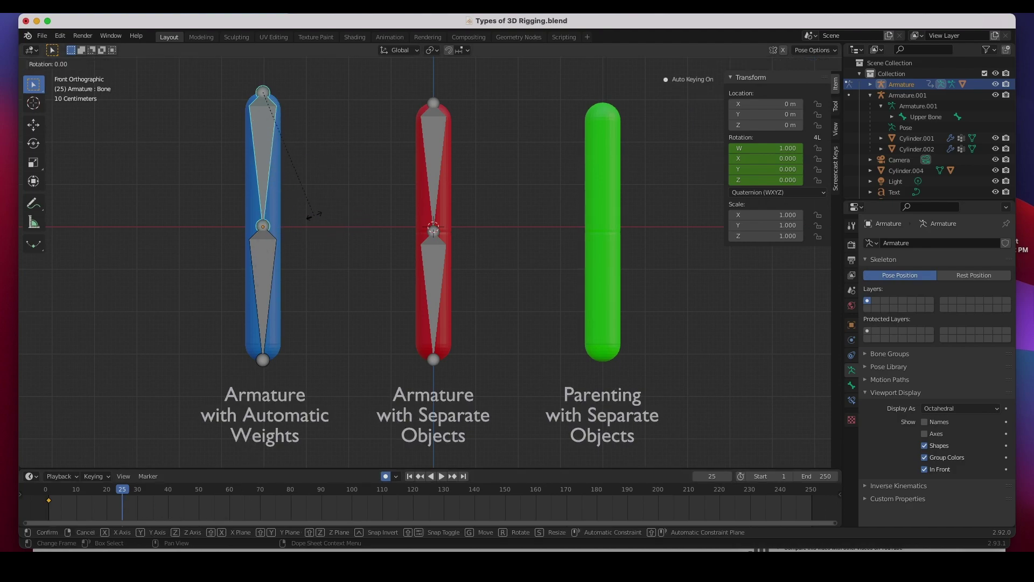
{"action": "left_click", "coordinate": [200, 239]}
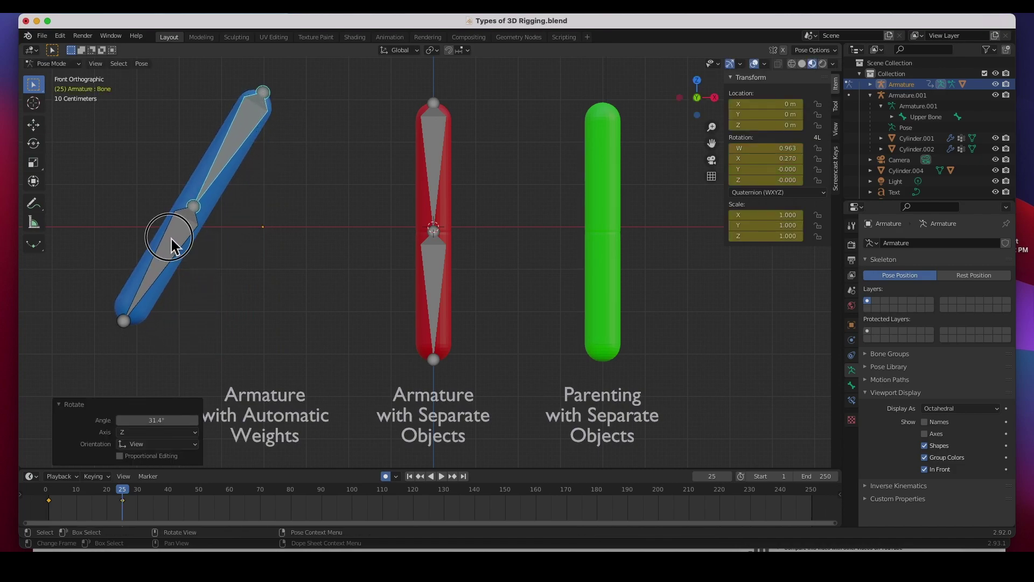
{"action": "left_click", "coordinate": [173, 238]}
{"action": "key", "text": "r"}
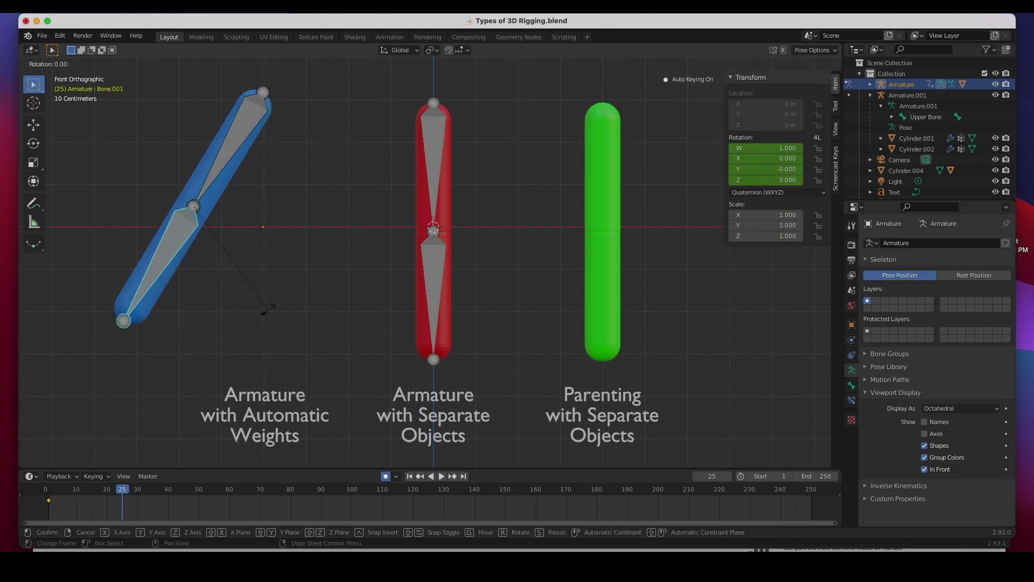
{"action": "left_click", "coordinate": [370, 200]}
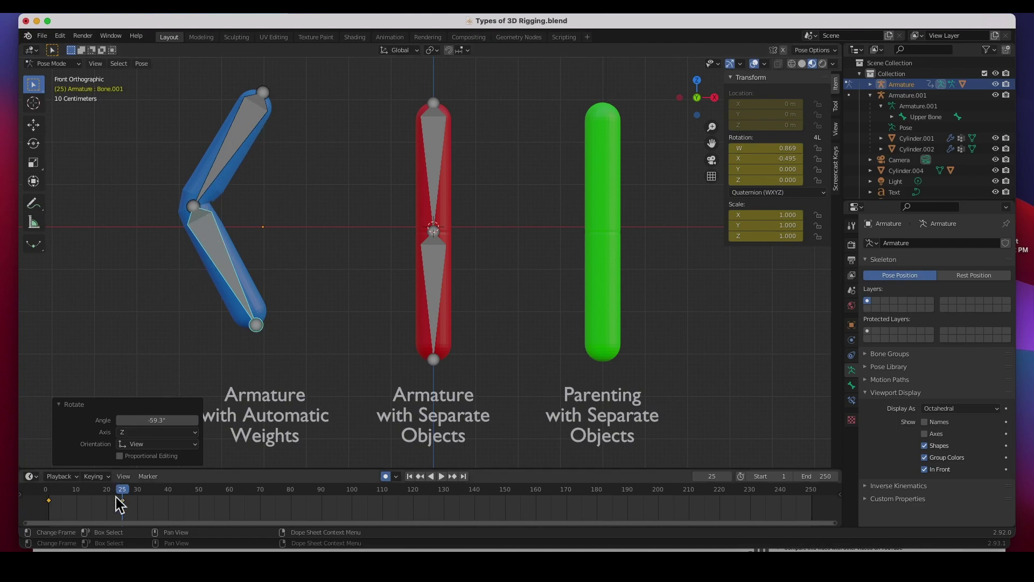
Preview the blue capsule bending over frames 1–25, then key the bent pose at frame 25.
{"action": "left_click_drag", "start_coordinate": [120, 501], "coordinate": [52, 500]}
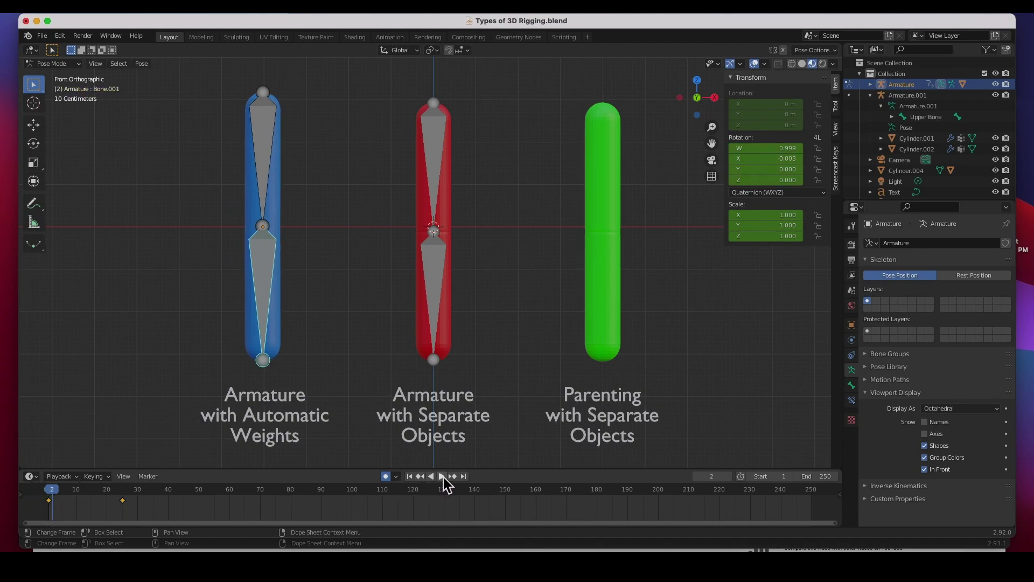
{"action": "left_click", "coordinate": [442, 477]}
{"action": "left_click", "coordinate": [442, 476]}
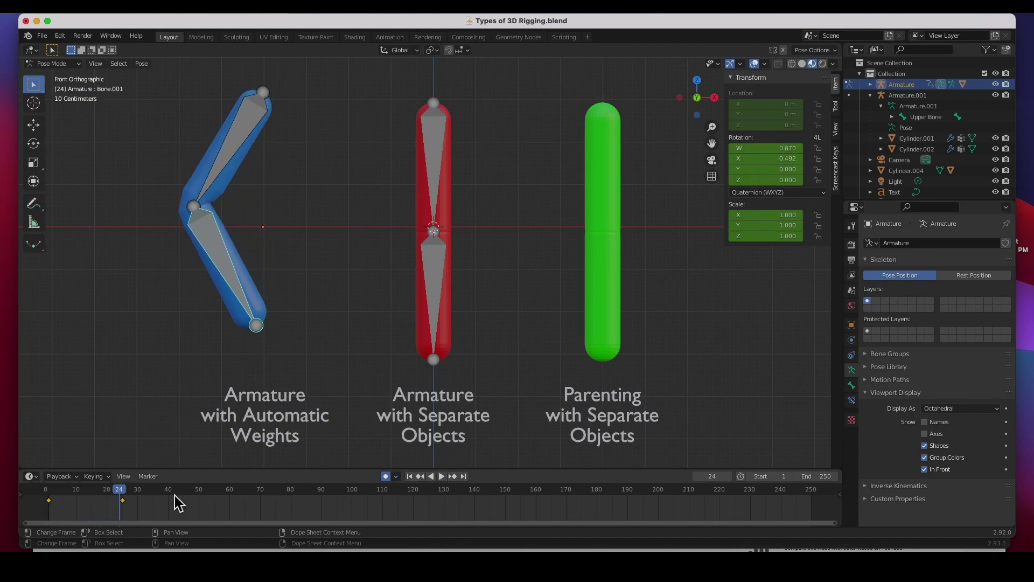
{"action": "mouse_move", "coordinate": [120, 492]}
{"action": "left_mouse_down"}
{"action": "mouse_move", "coordinate": [53, 492]}
{"action": "mouse_move", "coordinate": [124, 491]}
{"action": "left_mouse_up"}
{"action": "key", "text": "i"}
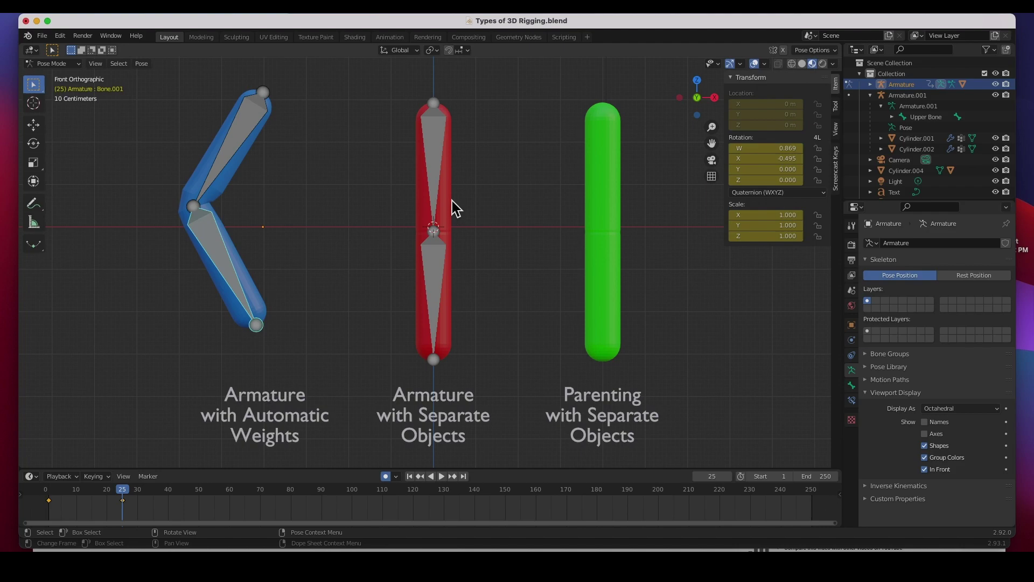
Deselect the blue bone and return the blue armature to Object Mode.
{"action": "left_click", "coordinate": [435, 108]}
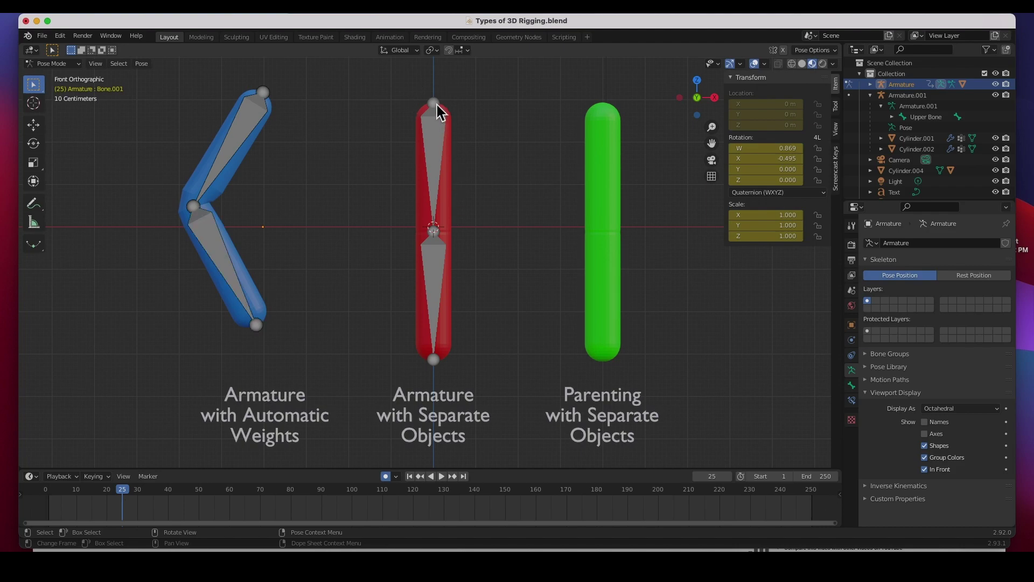
{"action": "key", "text": "Tab"}
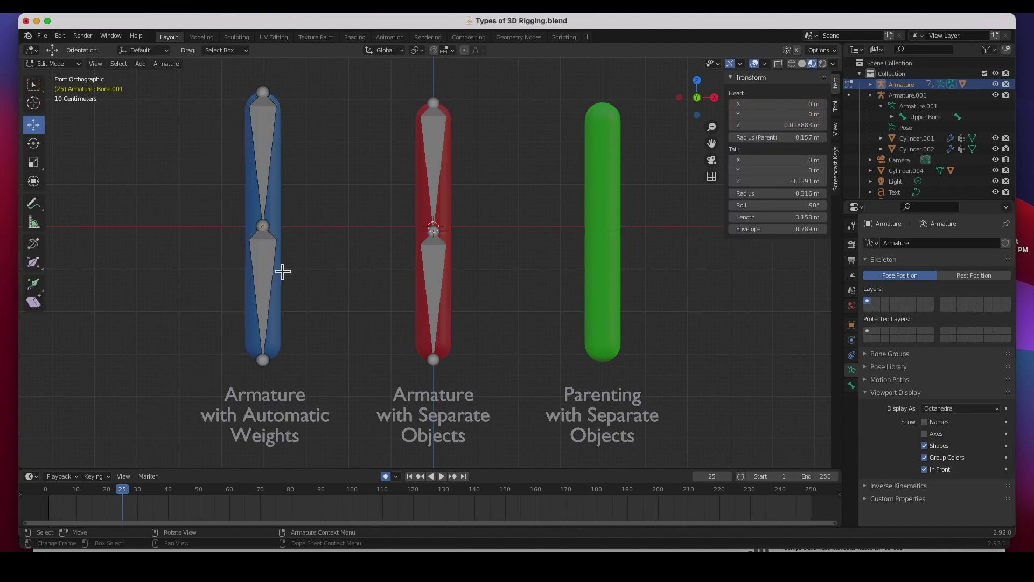
{"action": "left_click", "coordinate": [72, 65]}
{"action": "left_click", "coordinate": [52, 76]}
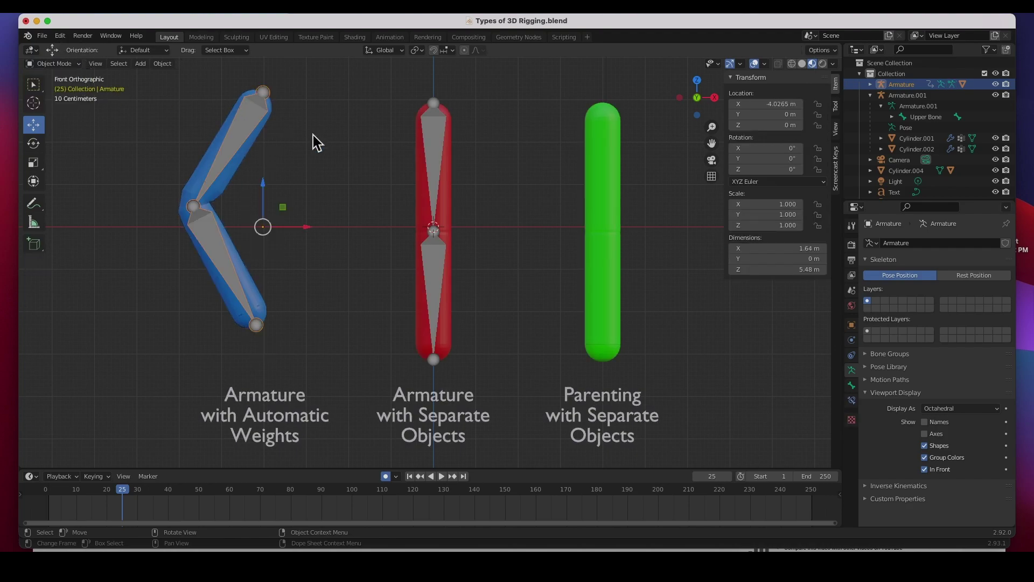
Put the red Armature.001 into Pose Mode and select its upper bone.
{"action": "left_click", "coordinate": [434, 109]}
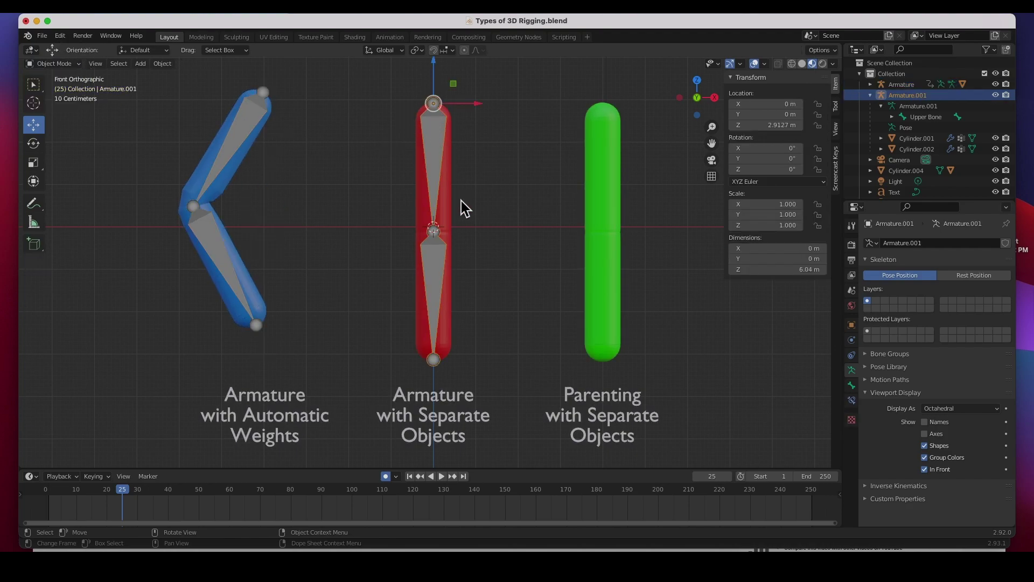
{"action": "left_click", "coordinate": [59, 63]}
{"action": "left_click", "coordinate": [54, 100]}
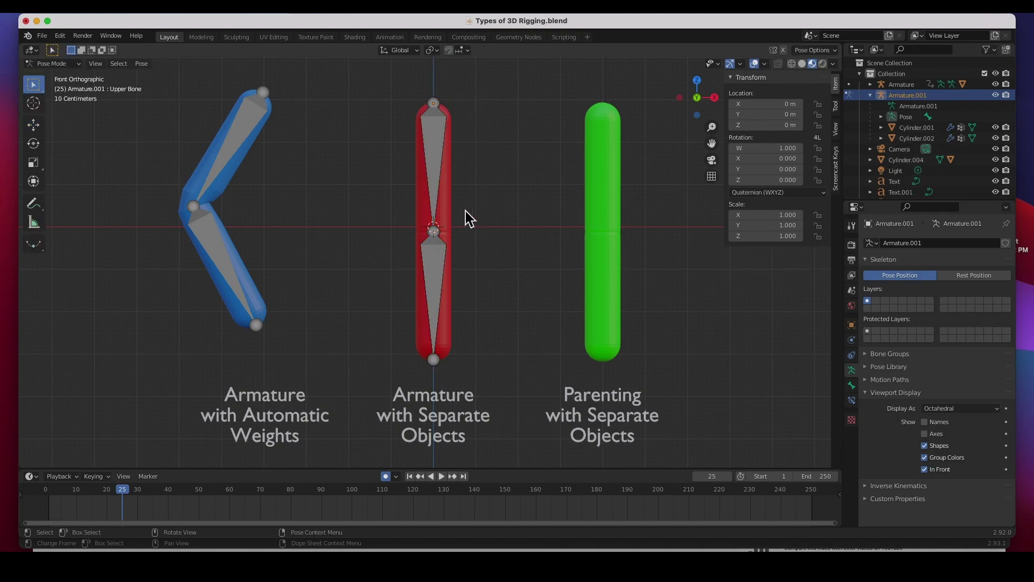
{"action": "left_click", "coordinate": [431, 163]}
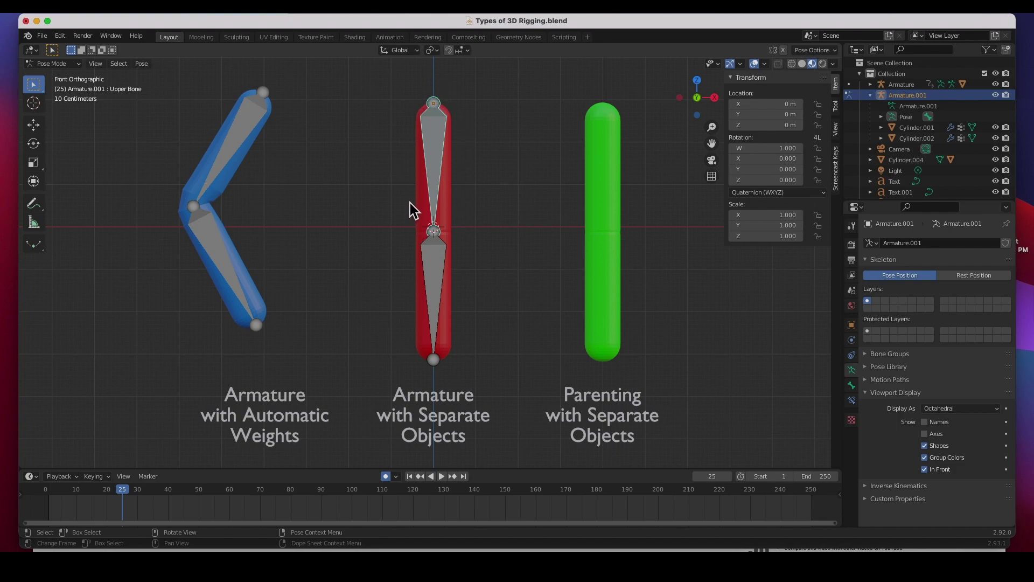
Test-rotate the red upper bone, undo it, and stop playback at frame 1.
{"action": "left_click", "coordinate": [435, 261]}
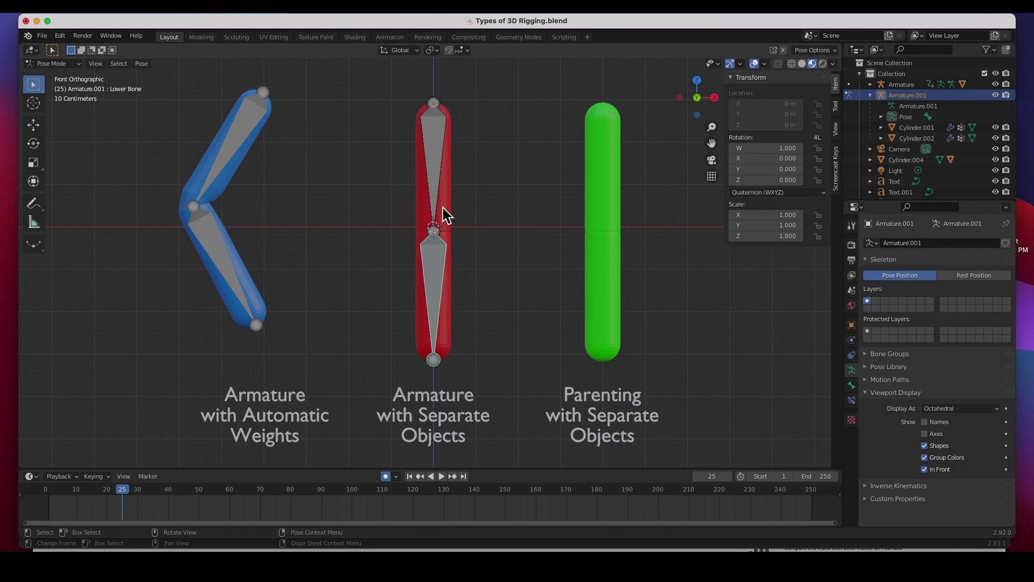
{"action": "left_click", "coordinate": [437, 141]}
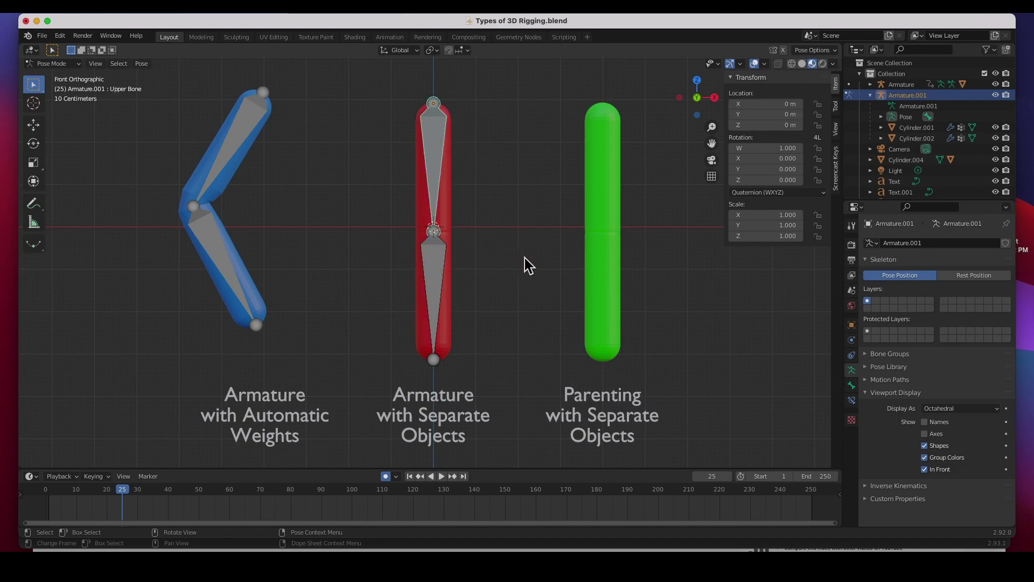
{"action": "key", "text": "r"}
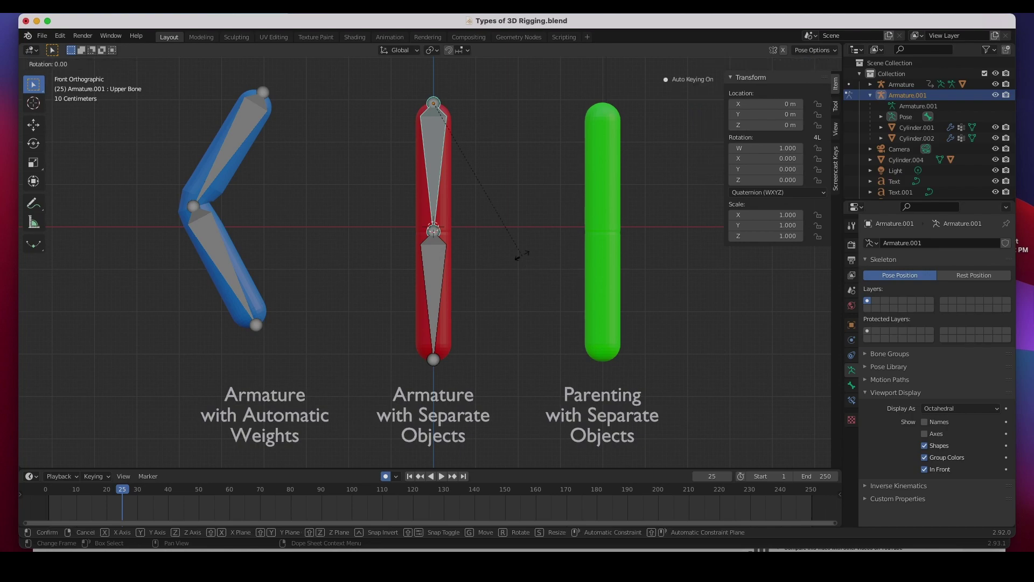
{"action": "left_click", "coordinate": [366, 361]}
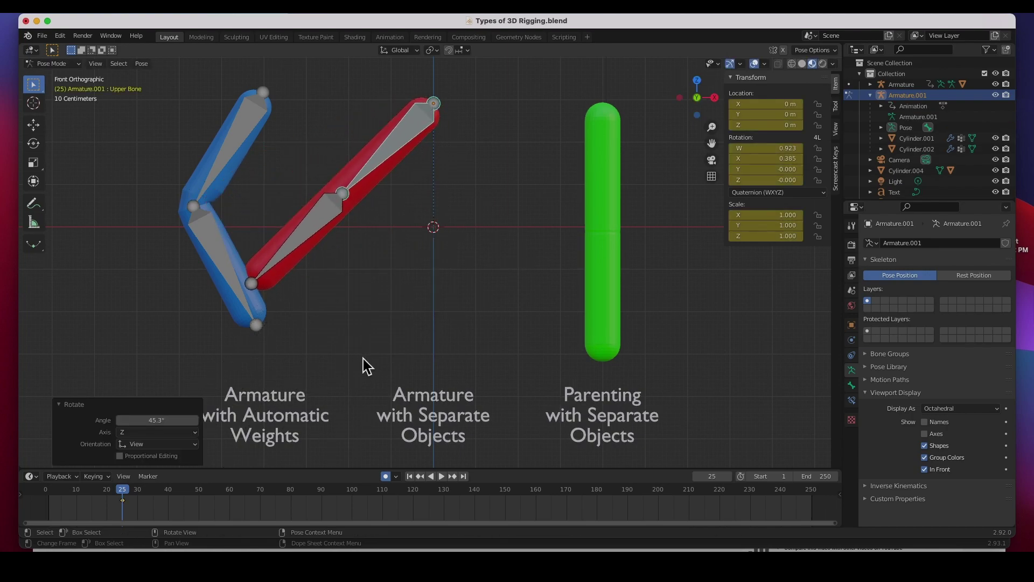
{"action": "key", "text": "ctrl+z"}
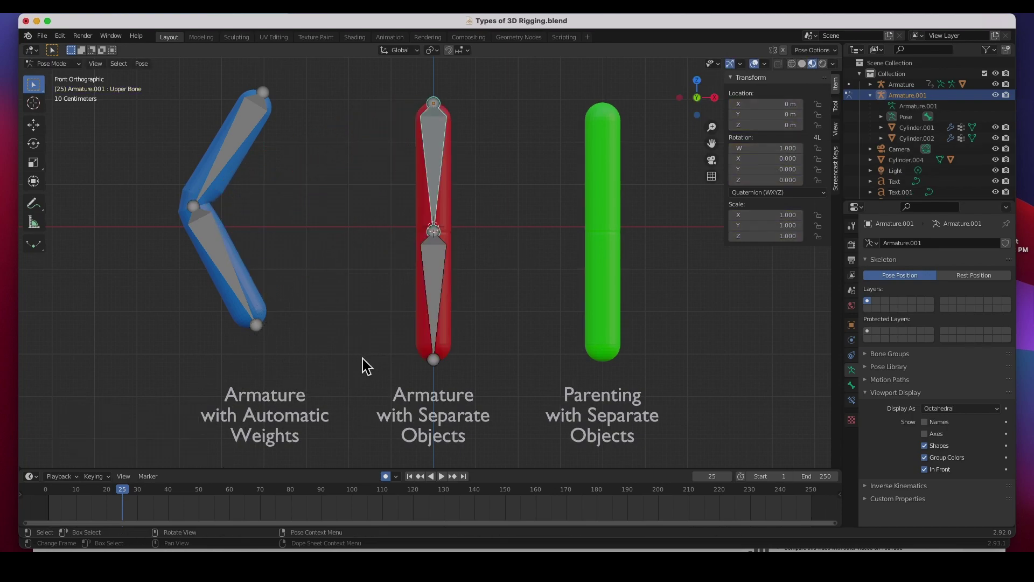
{"action": "left_click", "coordinate": [52, 489]}
{"action": "key", "text": "space"}
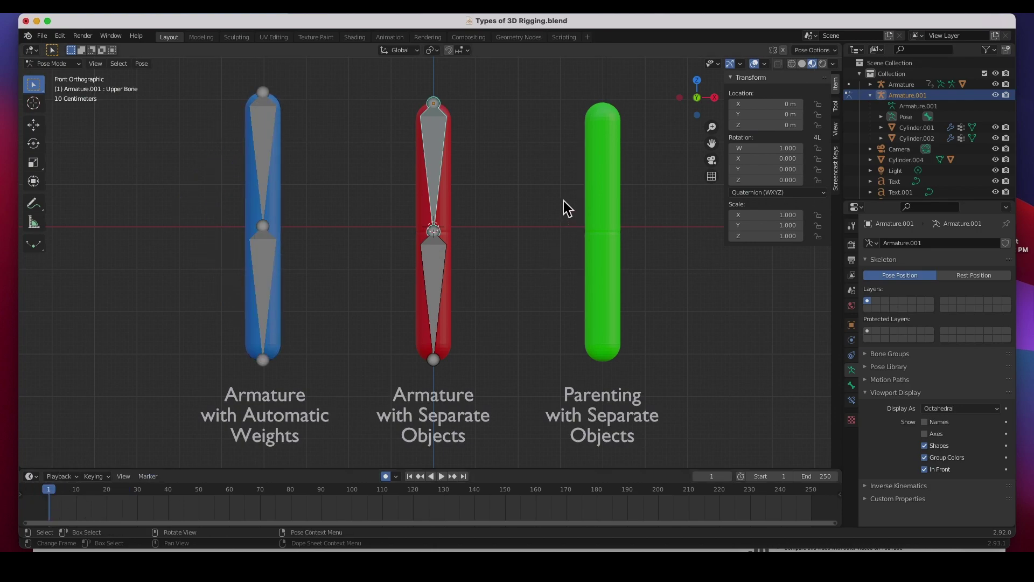
Keyframe the red upper and lower bones' rotation at frame 1.
{"action": "key", "text": "i"}
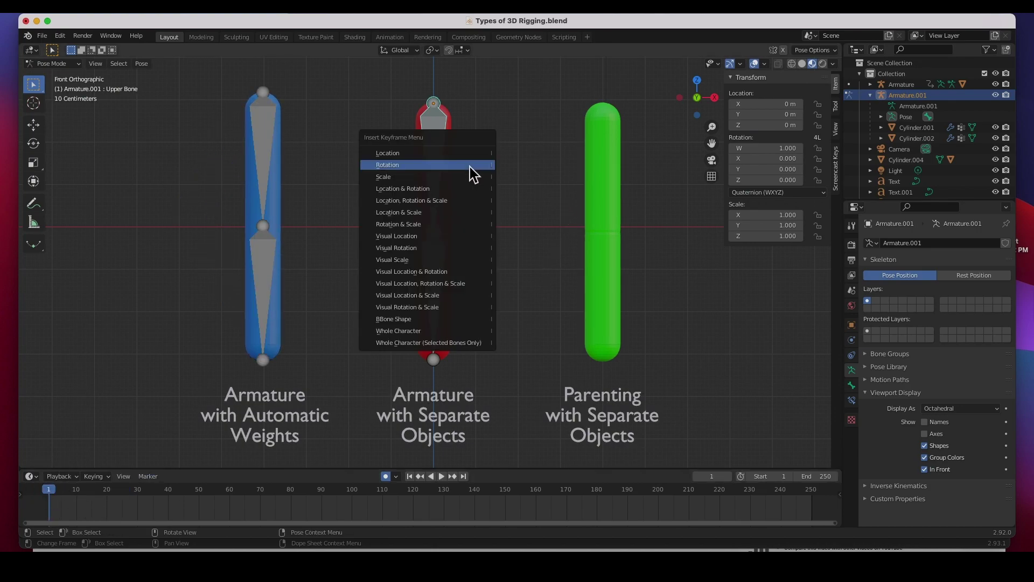
{"action": "left_click", "coordinate": [470, 164]}
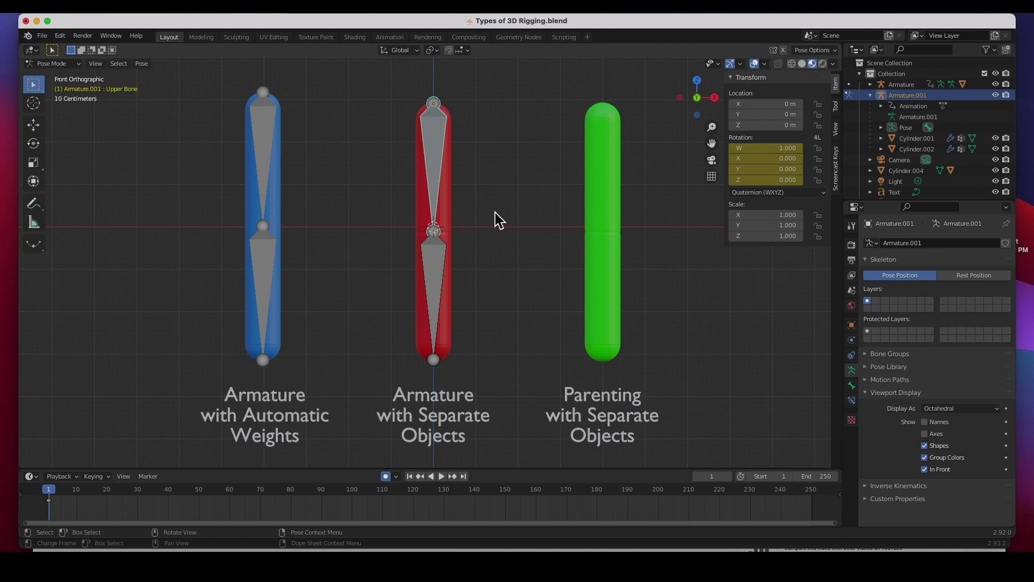
{"action": "left_click", "coordinate": [440, 273]}
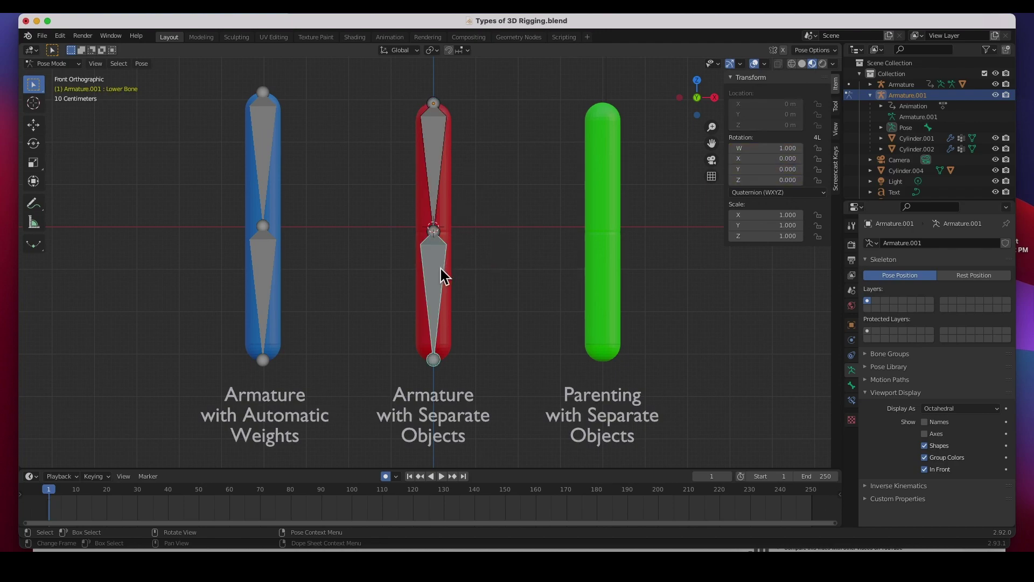
{"action": "key", "text": "i"}
{"action": "left_click", "coordinate": [500, 285]}
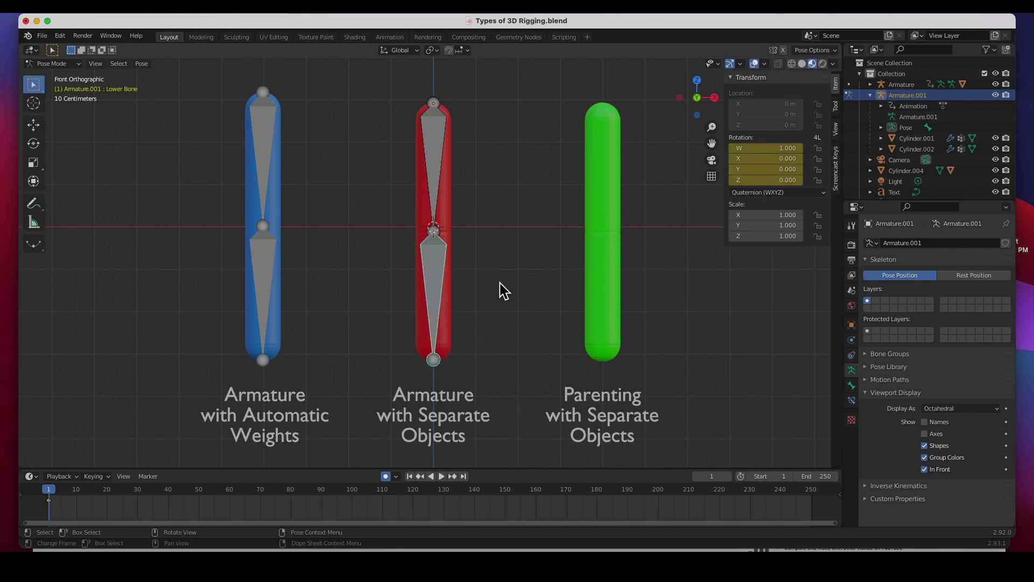
At frame 25, rotate the red upper bone and bend the lower bone to -66.9°.
{"action": "left_click", "coordinate": [126, 492]}
{"action": "left_click", "coordinate": [448, 173]}
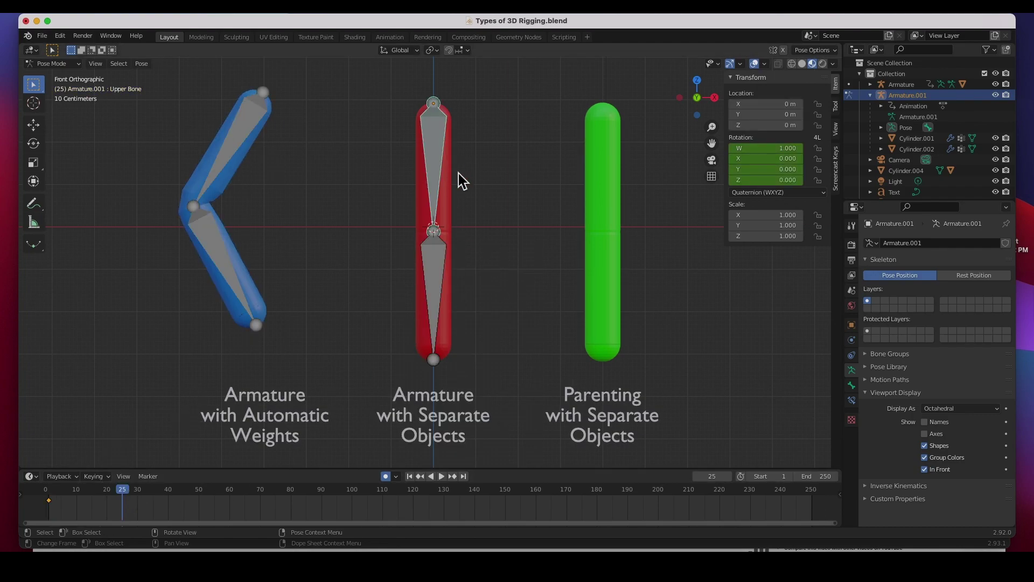
{"action": "key", "text": "r"}
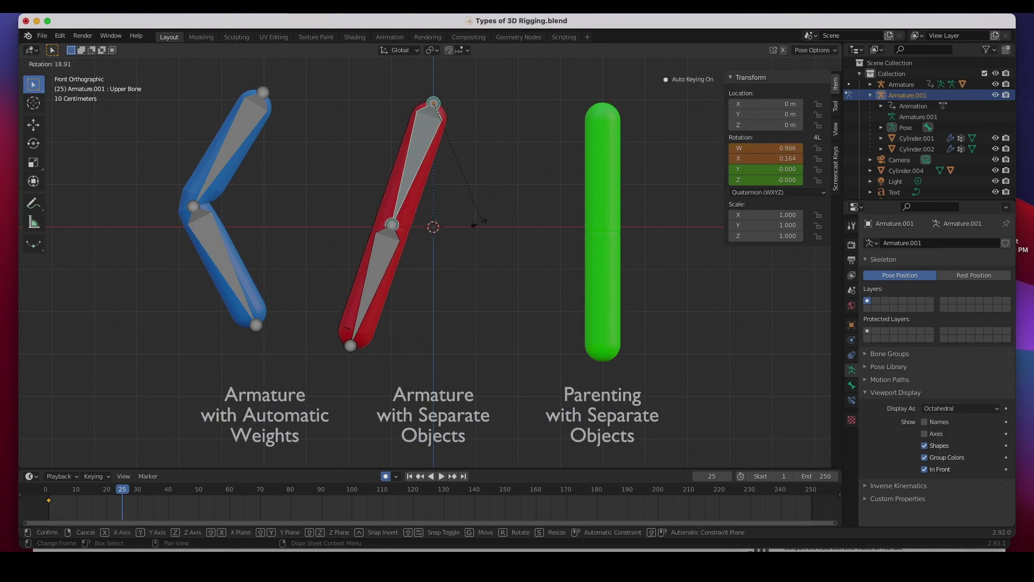
{"action": "left_click", "coordinate": [448, 231]}
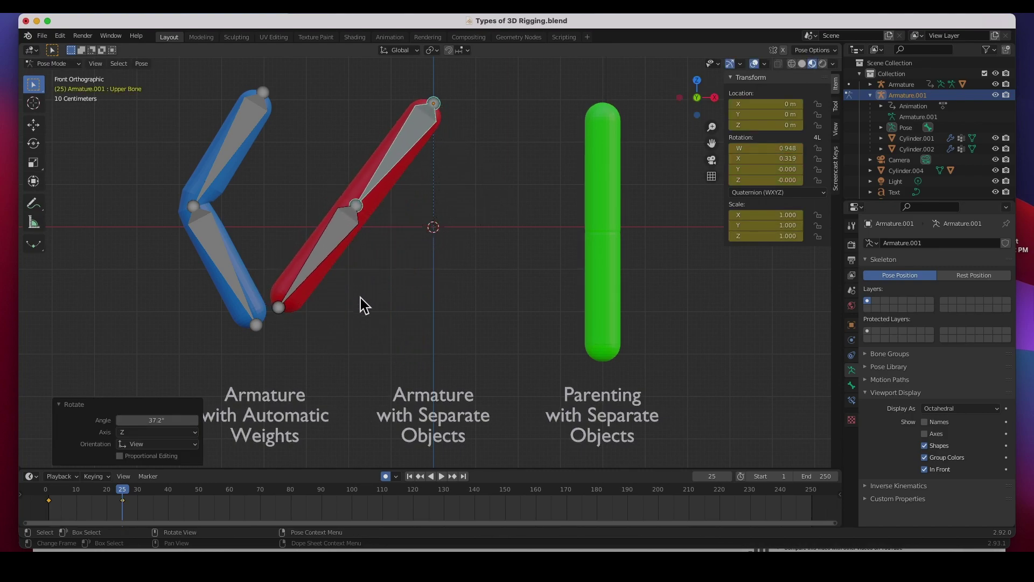
{"action": "left_click", "coordinate": [331, 239]}
{"action": "key", "text": "r"}
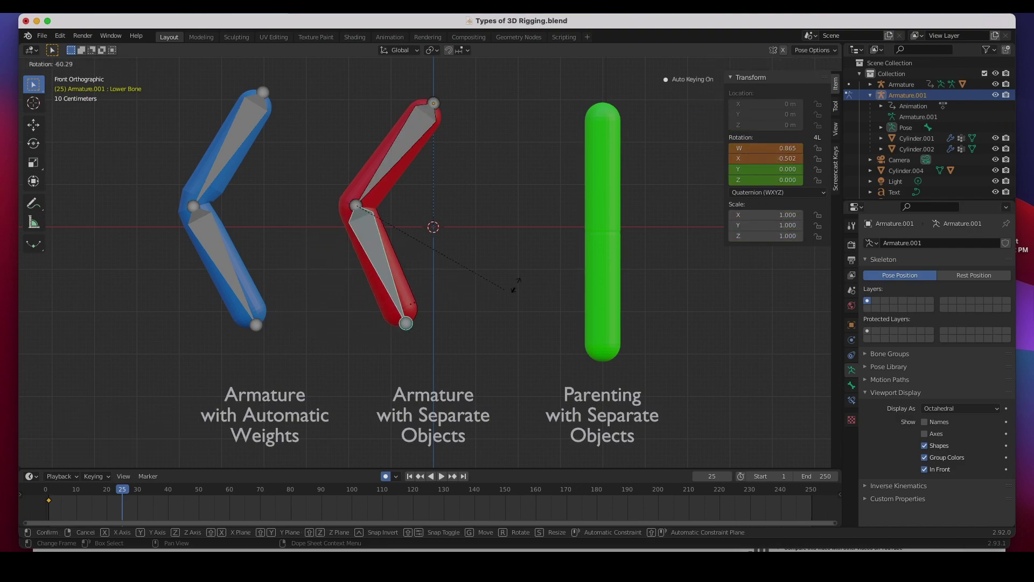
{"action": "left_click", "coordinate": [527, 286]}
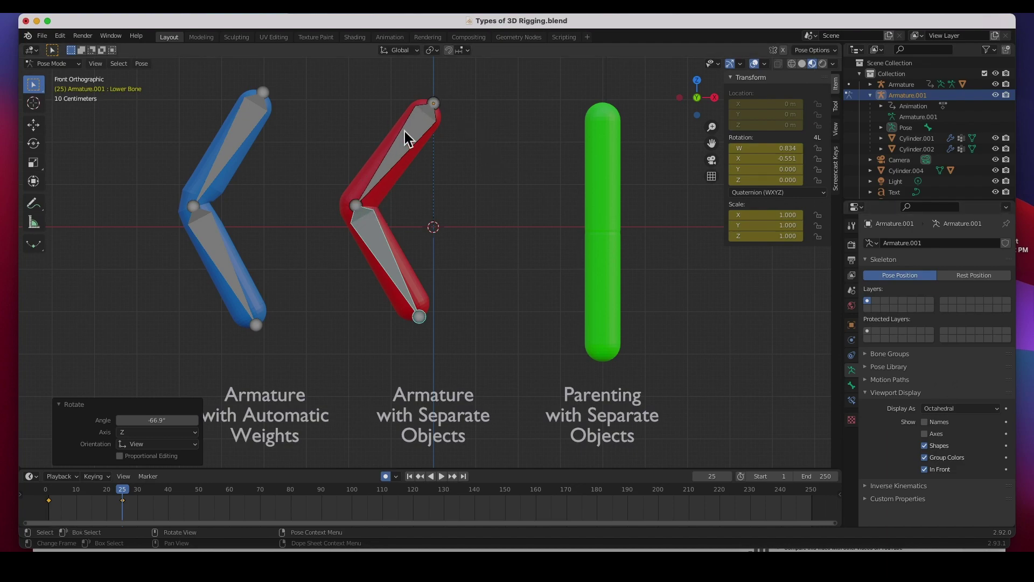
{"action": "left_click", "coordinate": [602, 168]}
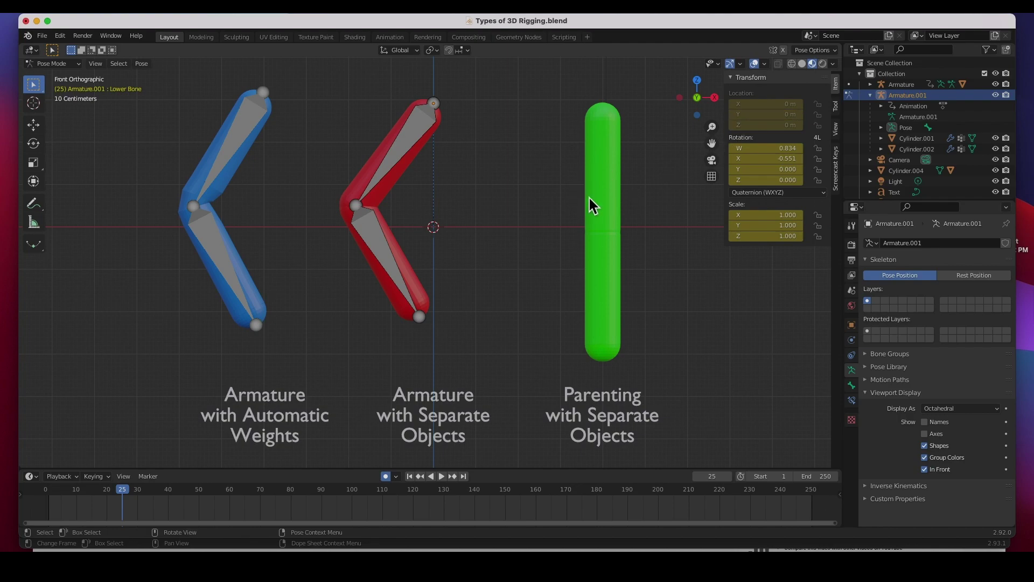
Return to Object Mode and inspect the green capsule's upper half in wireframe, then Material Preview.
{"action": "key", "text": "Tab"}
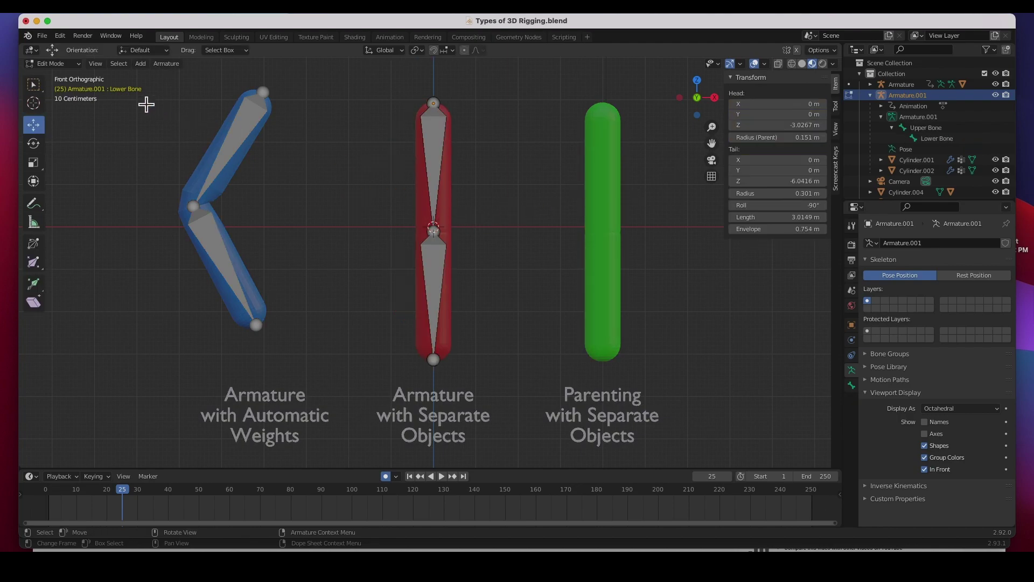
{"action": "left_click", "coordinate": [66, 64]}
{"action": "left_click", "coordinate": [71, 76]}
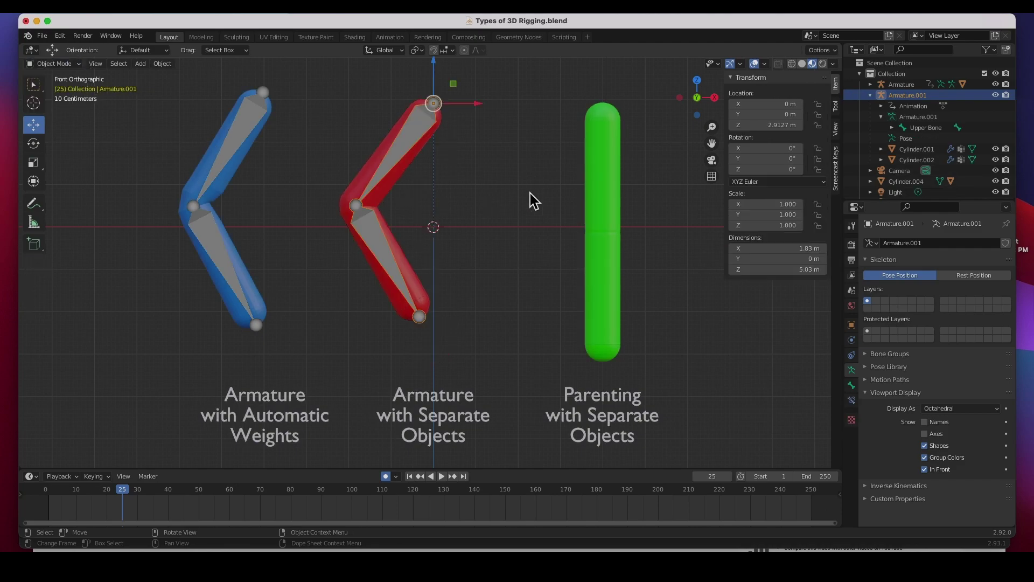
{"action": "left_click", "coordinate": [604, 156]}
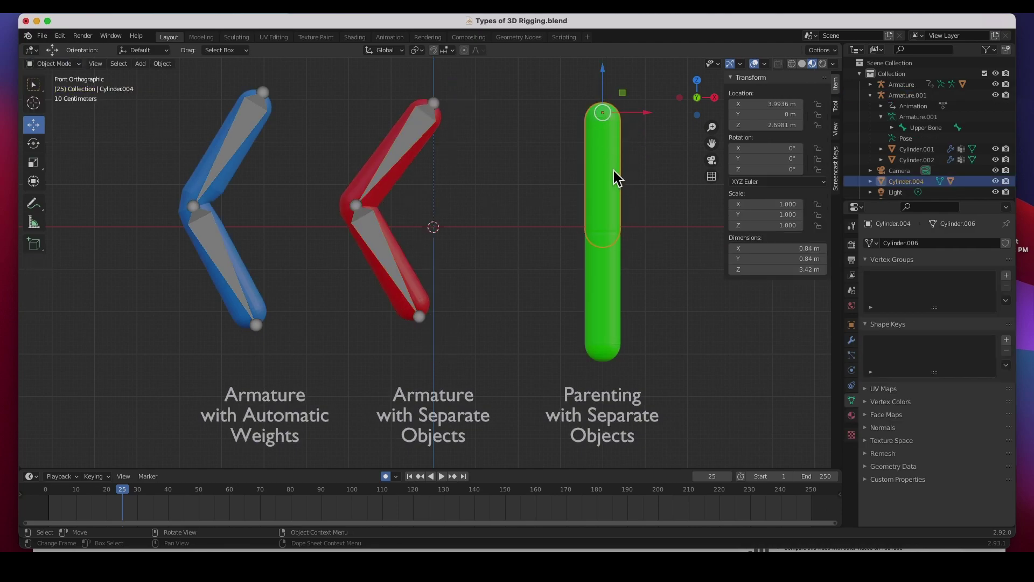
{"action": "left_click", "coordinate": [792, 64]}
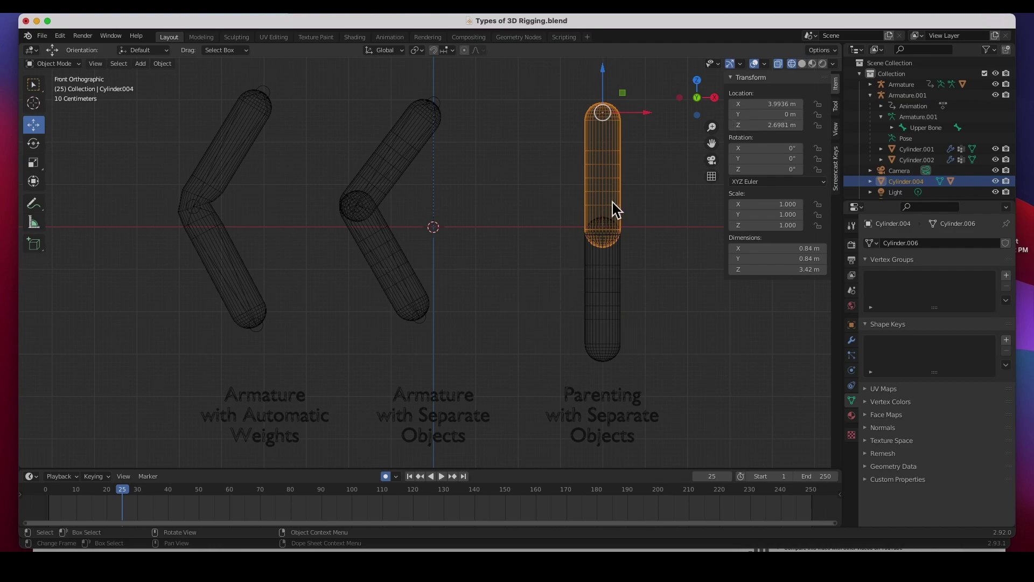
{"action": "middle_click_drag", "start_coordinate": [653, 224], "coordinate": [603, 229]}
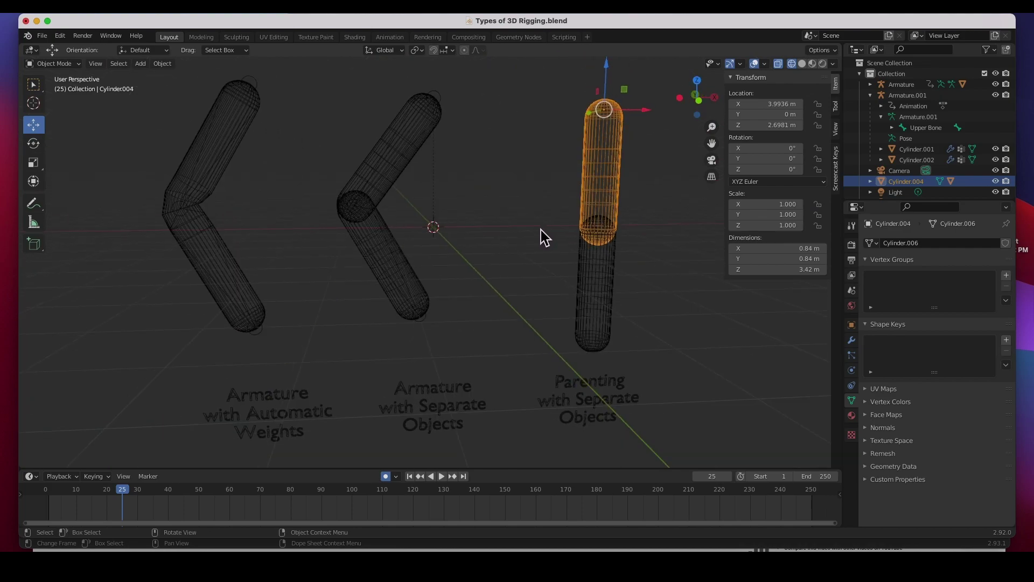
{"action": "key", "text": "KP_1"}
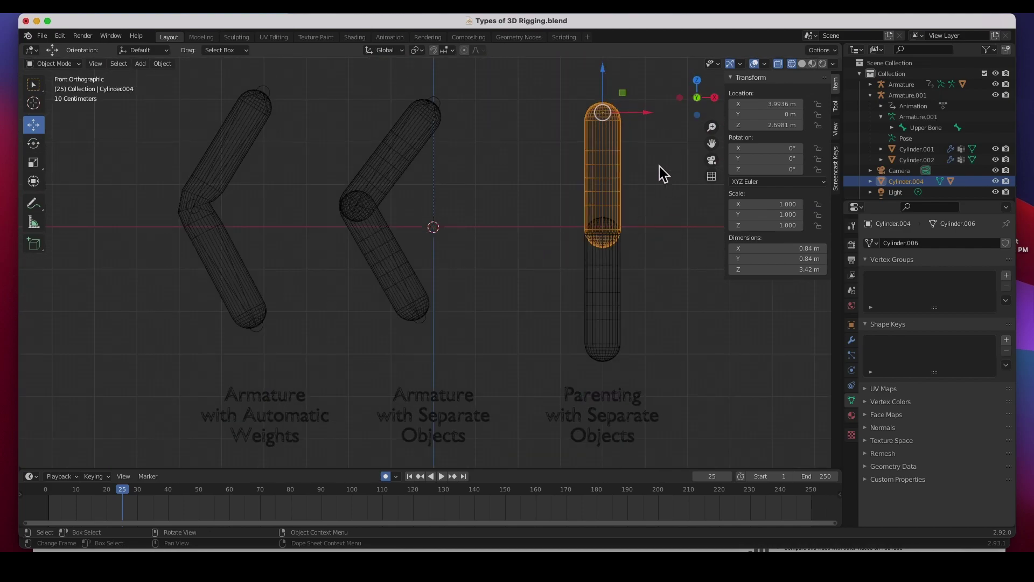
{"action": "left_click", "coordinate": [812, 63]}
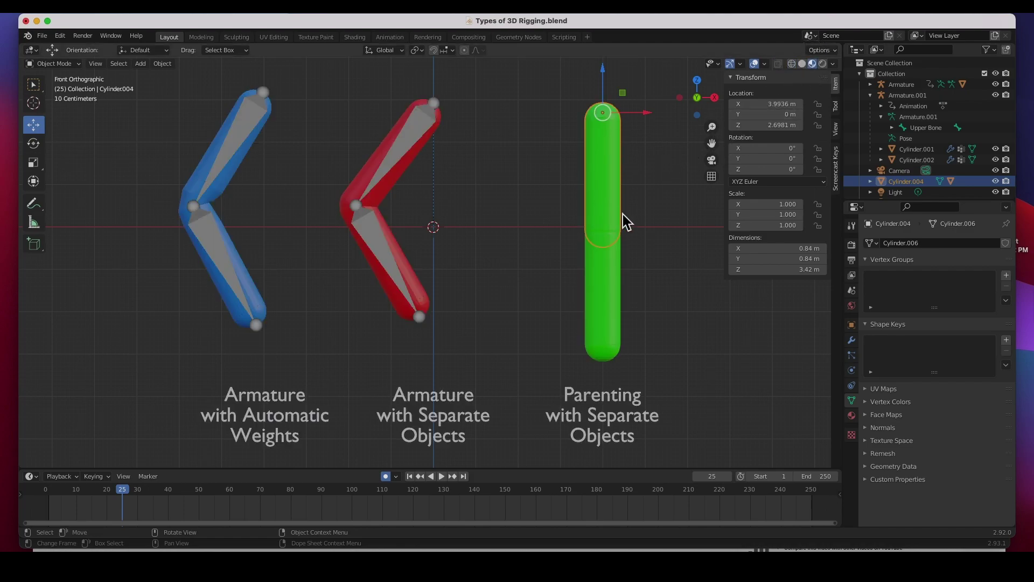
Trial-rotate the green halves to 31.3° and -66.7°, then undo so it stands straight.
{"action": "key", "text": "r"}
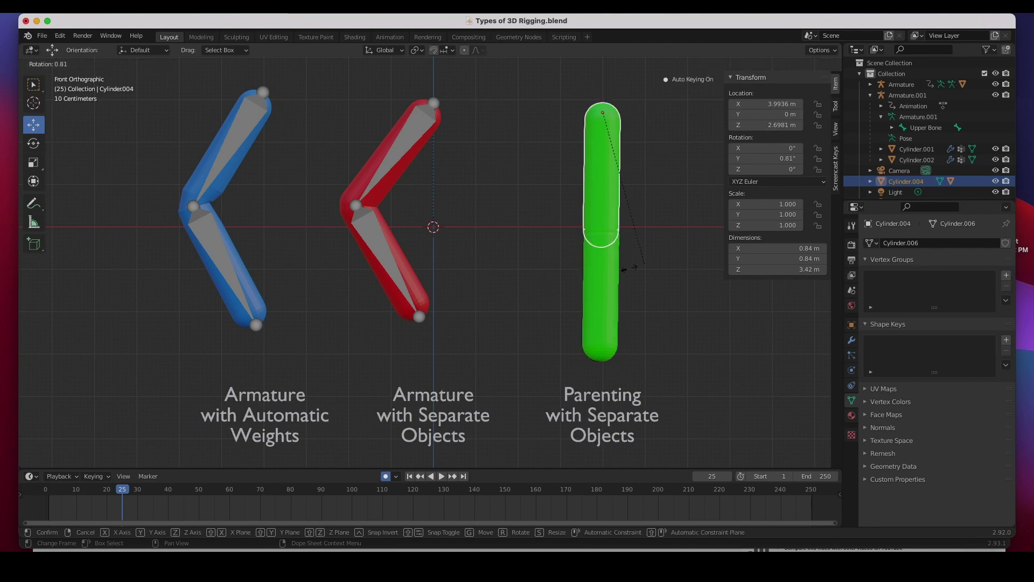
{"action": "left_click", "coordinate": [566, 263]}
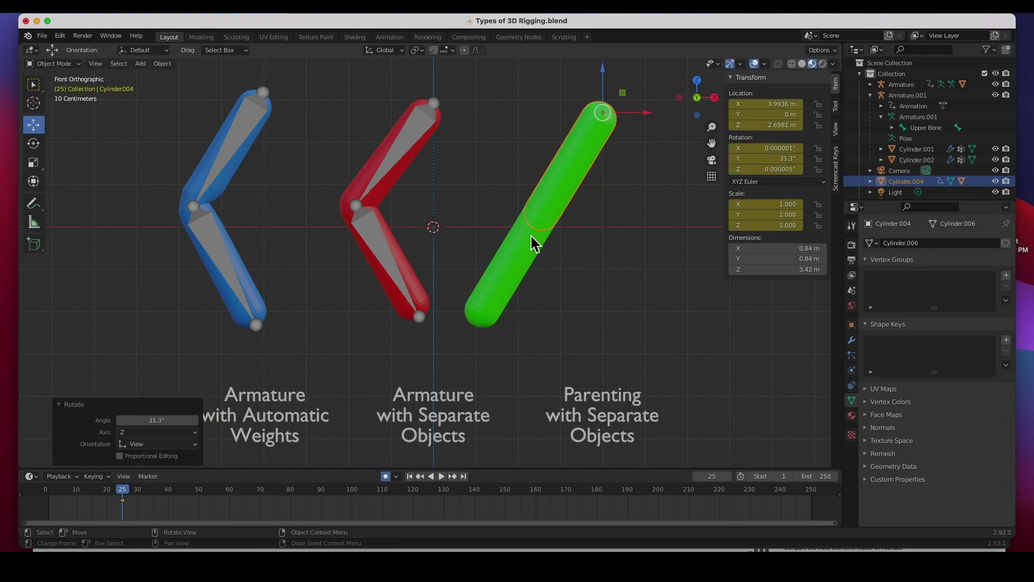
{"action": "left_click", "coordinate": [508, 275]}
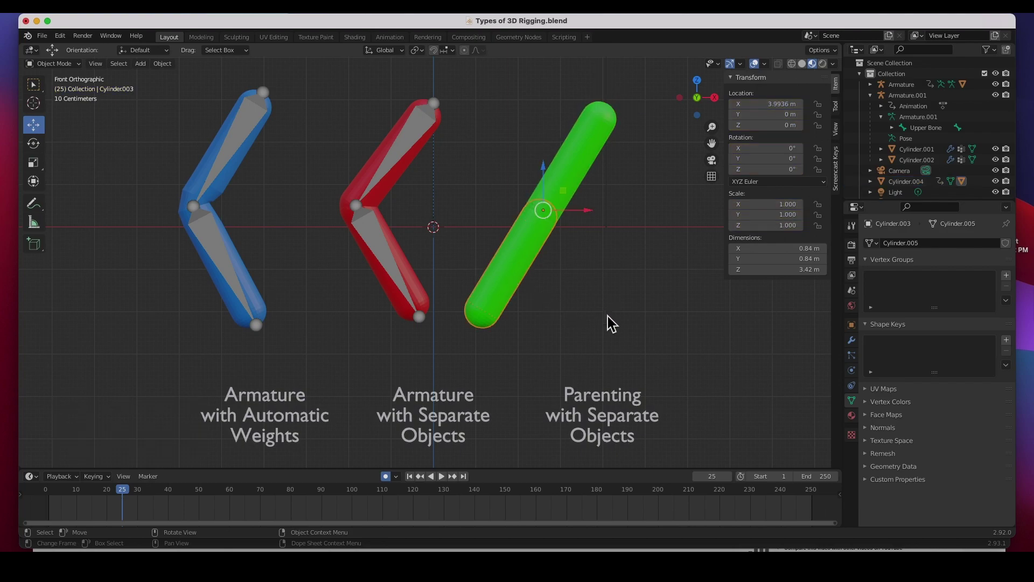
{"action": "key", "text": "r"}
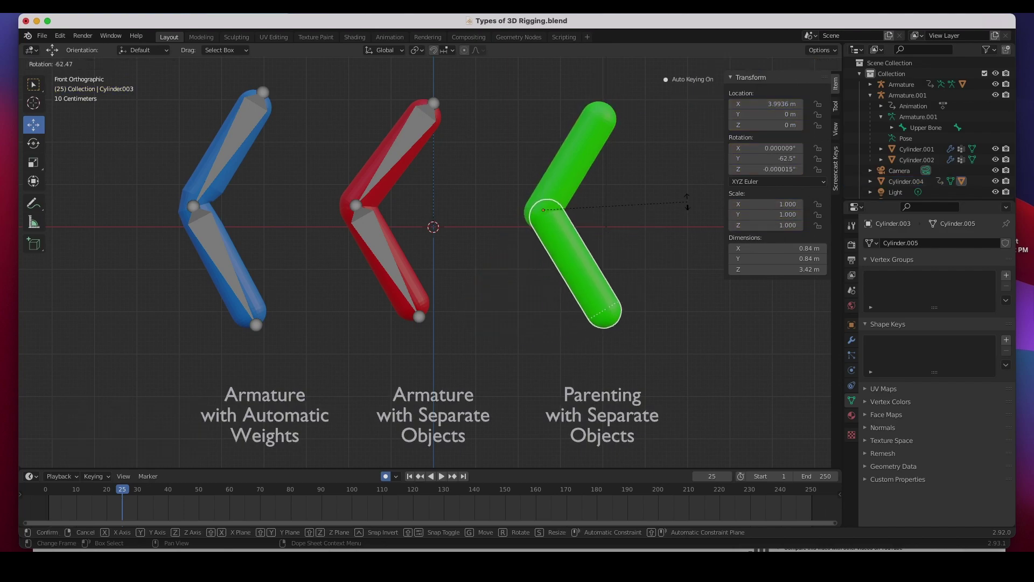
{"action": "left_click", "coordinate": [689, 198]}
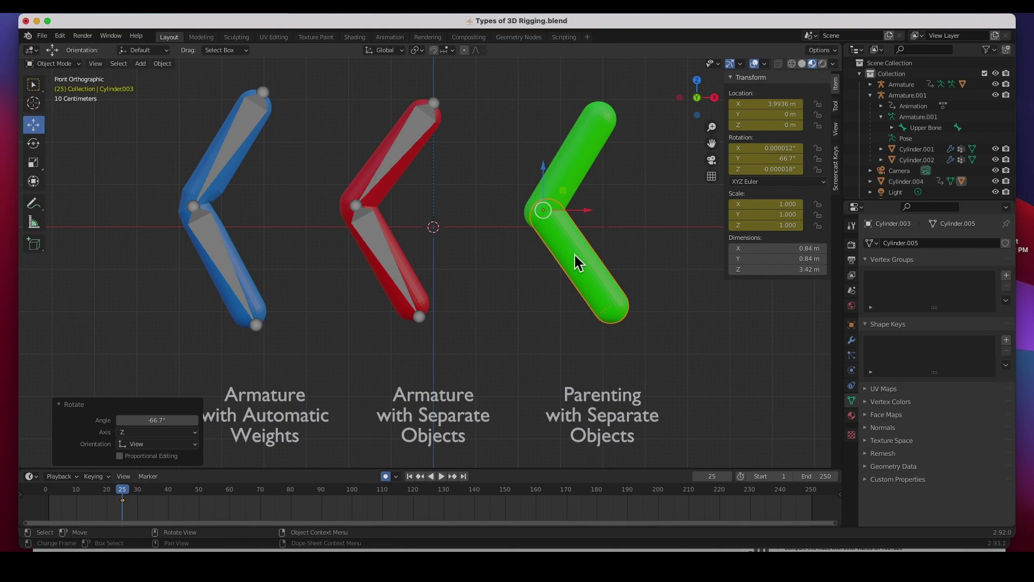
{"action": "key", "text": "ctrl+z"}
{"action": "key", "text": "ctrl+z"}
{"action": "key", "text": "ctrl+z"}
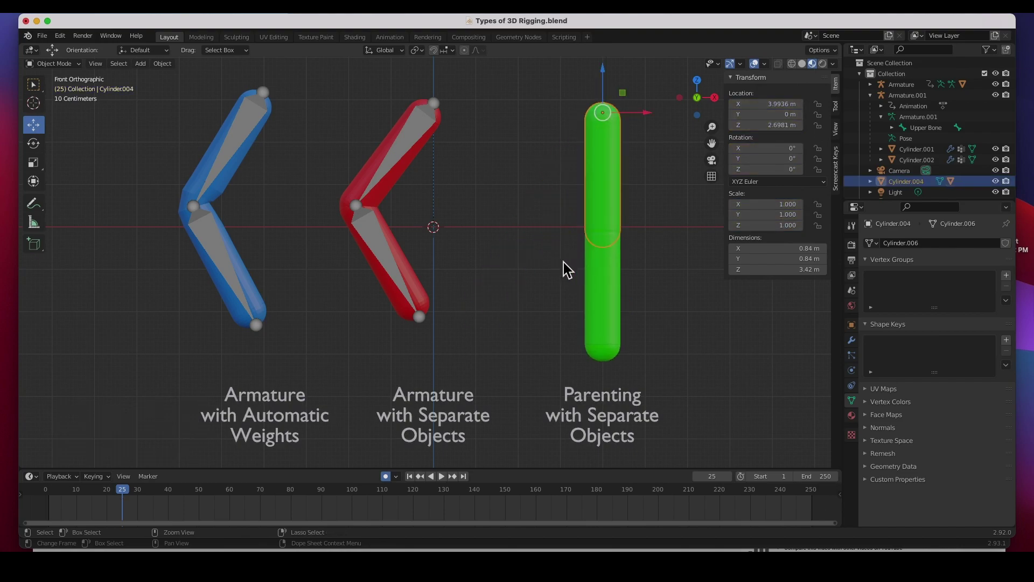
At frame 1, keyframe the rotation of both the upper and lower green halves.
{"action": "left_click", "coordinate": [49, 494]}
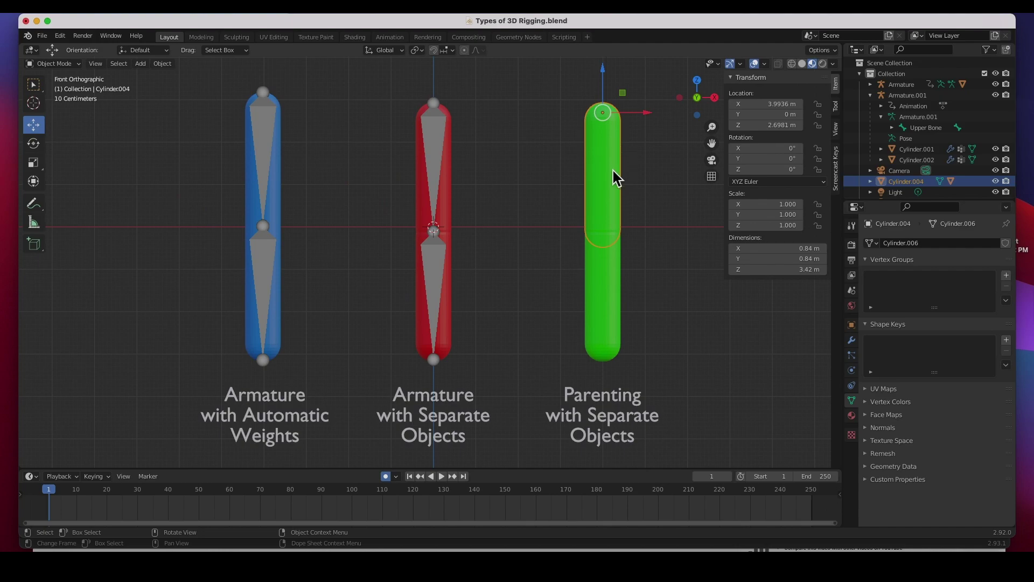
{"action": "key", "text": "i"}
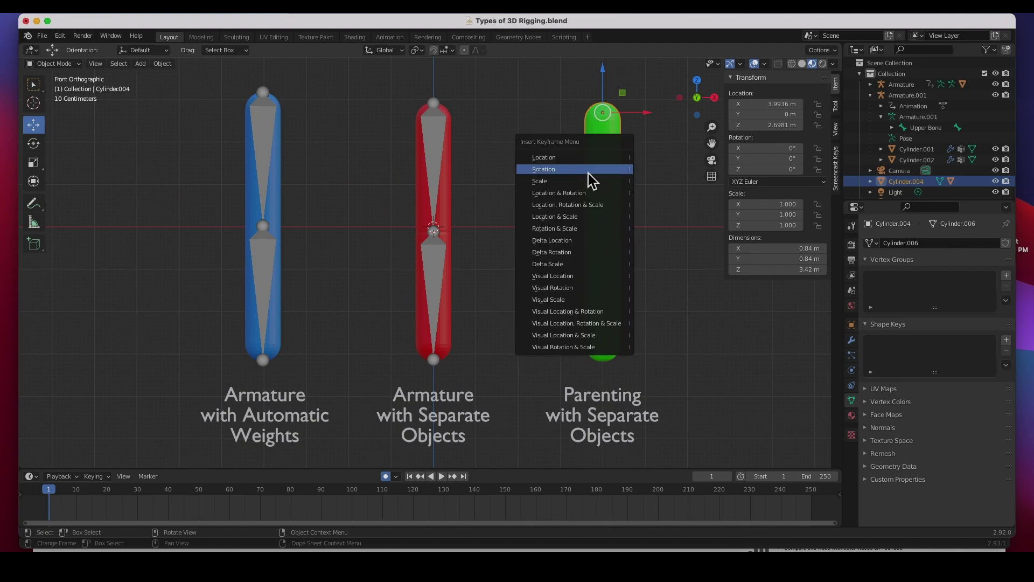
{"action": "left_click", "coordinate": [588, 170]}
{"action": "left_click", "coordinate": [608, 283]}
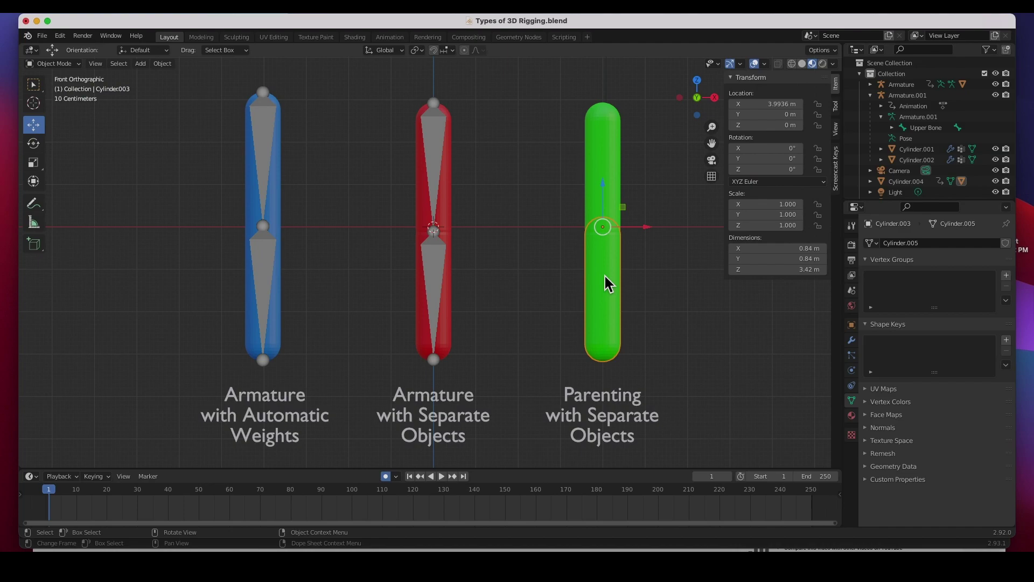
{"action": "key", "text": "i"}
{"action": "left_click", "coordinate": [596, 280]}
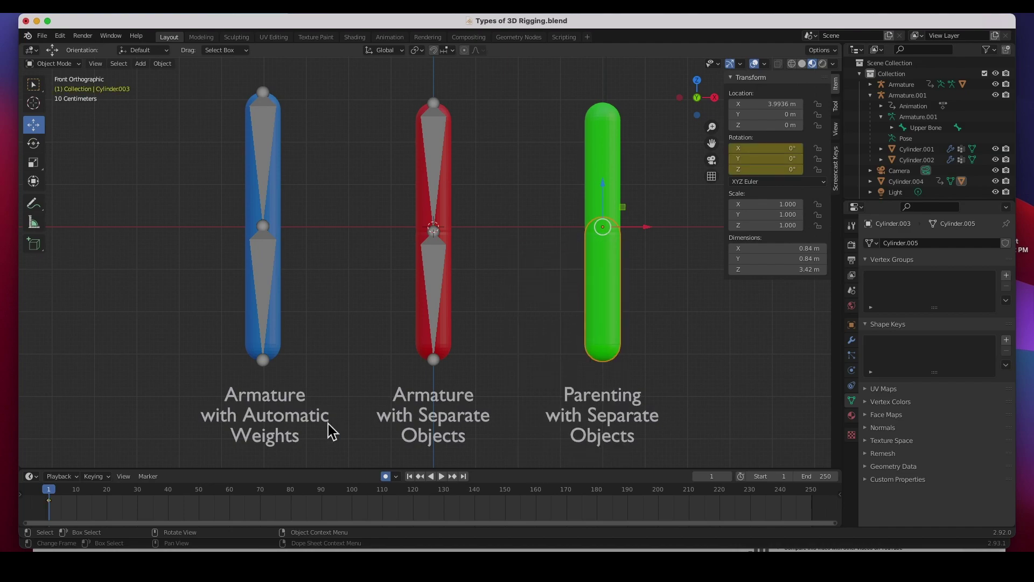
At frame 25, tilt the upper green half to 32.9° and bend the lower half to -76.7°.
{"action": "left_click", "coordinate": [122, 497]}
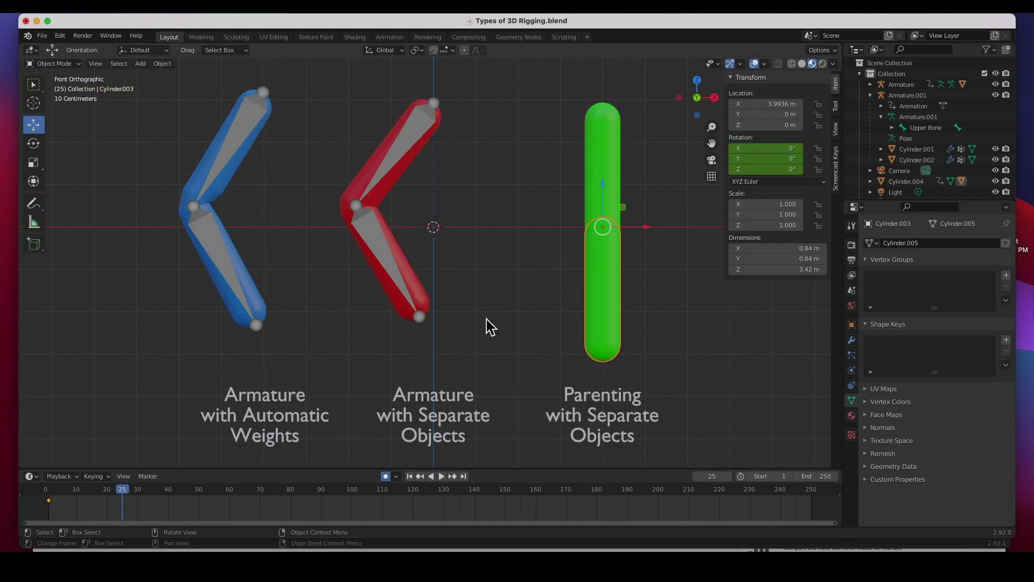
{"action": "left_click", "coordinate": [613, 136]}
{"action": "key", "text": "r"}
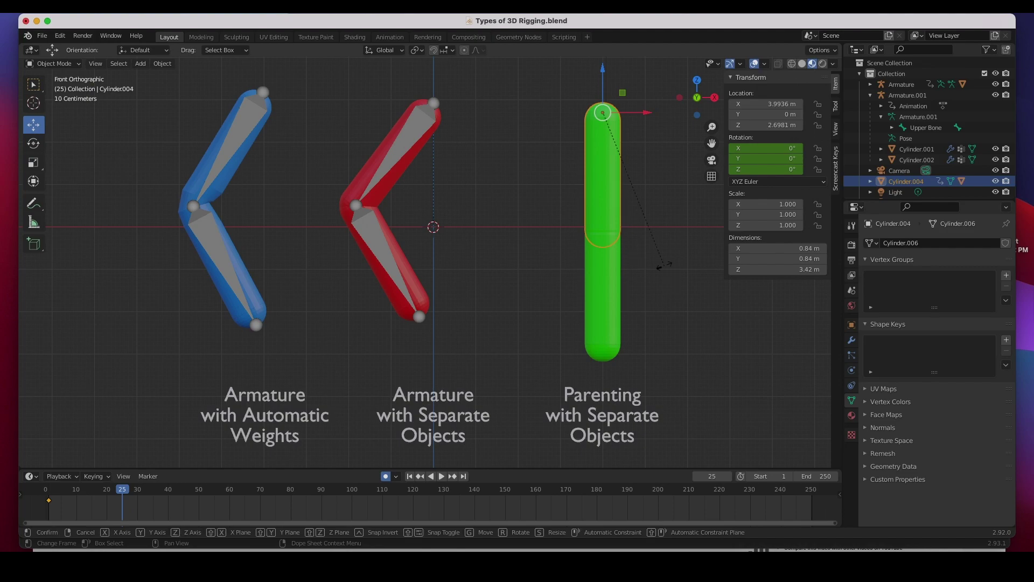
{"action": "left_click", "coordinate": [577, 274]}
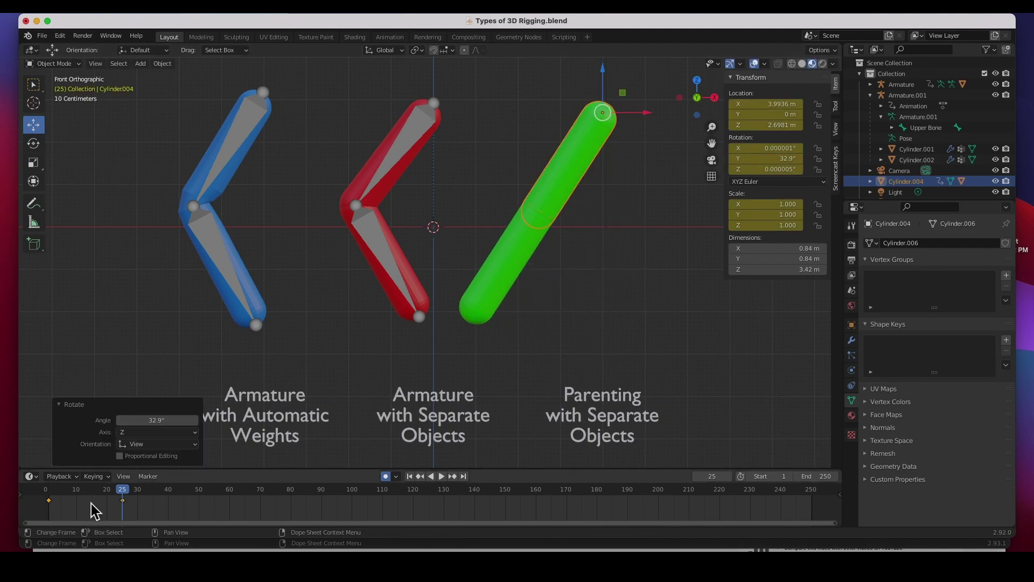
{"action": "left_click", "coordinate": [504, 296]}
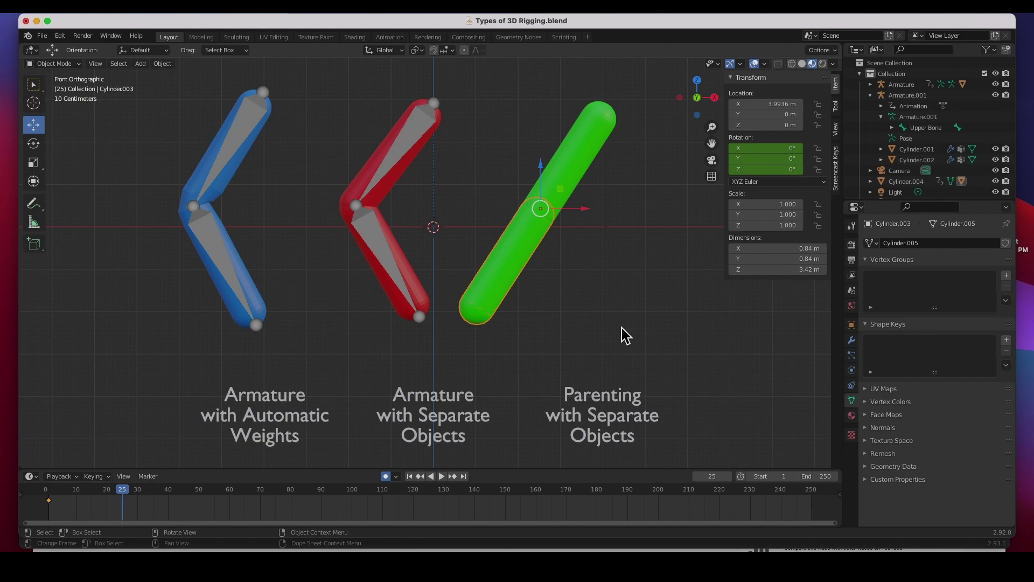
{"action": "key", "text": "r"}
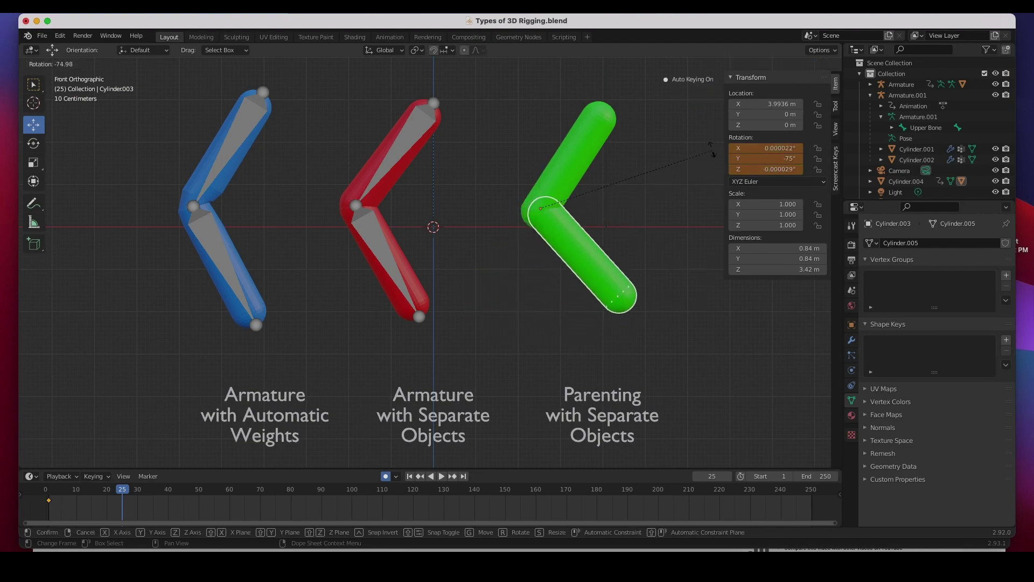
{"action": "left_click", "coordinate": [714, 146]}
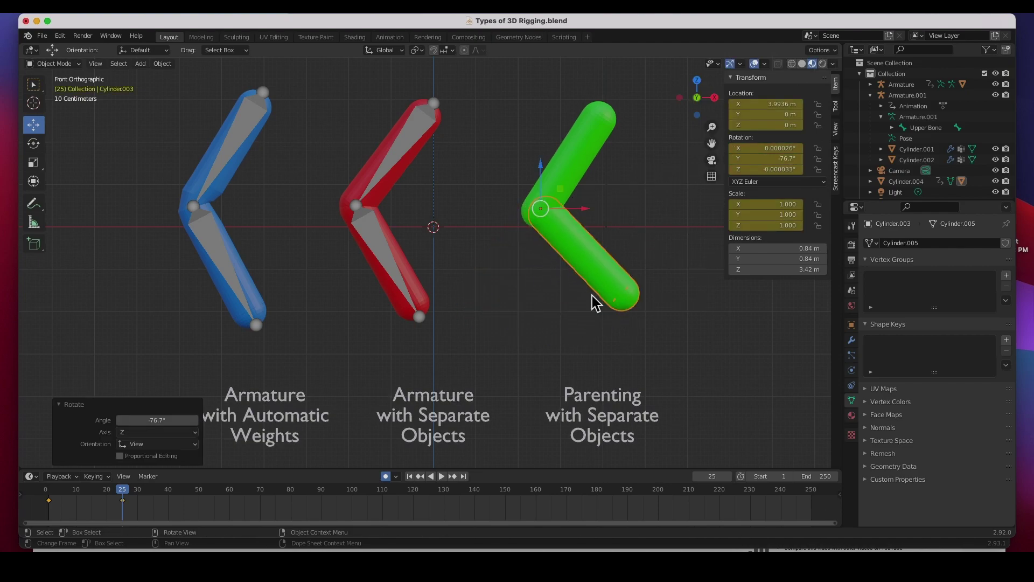
Replay the animation from the first frame, then select the End frame field.
{"action": "left_click", "coordinate": [411, 477]}
{"action": "left_click", "coordinate": [442, 476]}
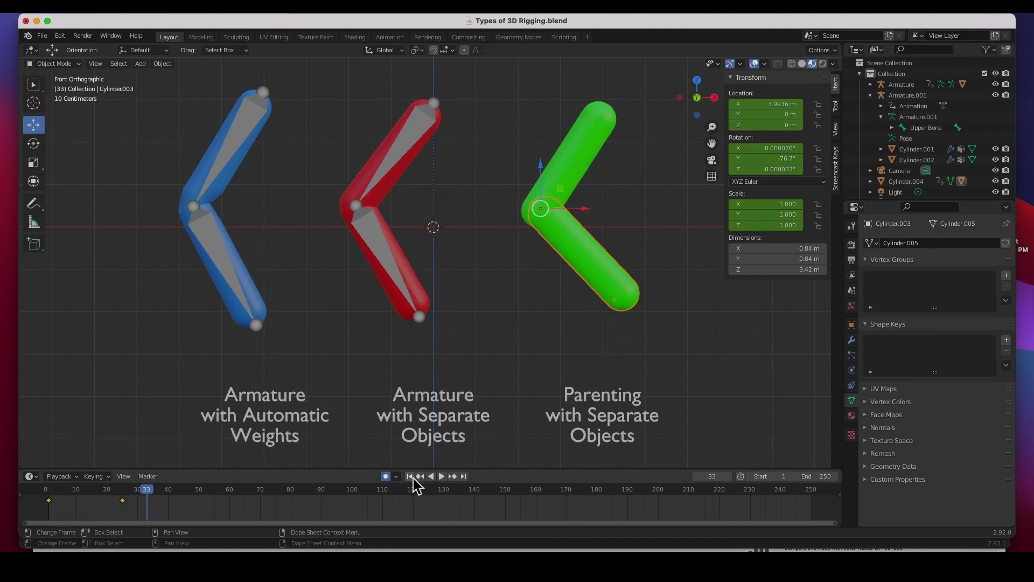
{"action": "left_click", "coordinate": [823, 477]}
Change the End frame to 30, then play and stop the animation of the blue, red and green rigs.
{"action": "type", "text": "30"}
{"action": "key", "text": "Return"}
{"action": "key", "text": "Home"}
{"action": "left_click", "coordinate": [409, 476]}
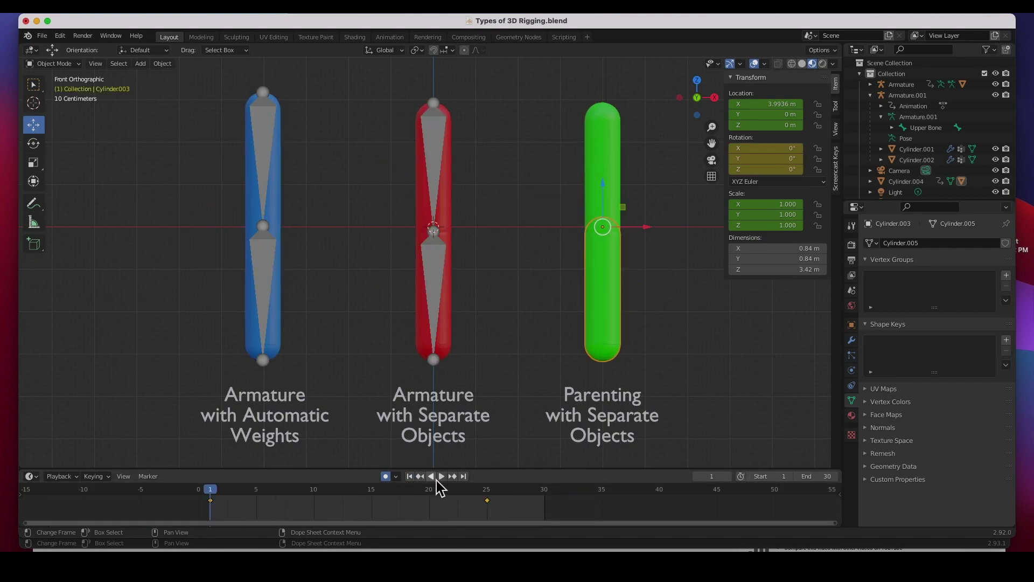
{"action": "left_click", "coordinate": [441, 476]}
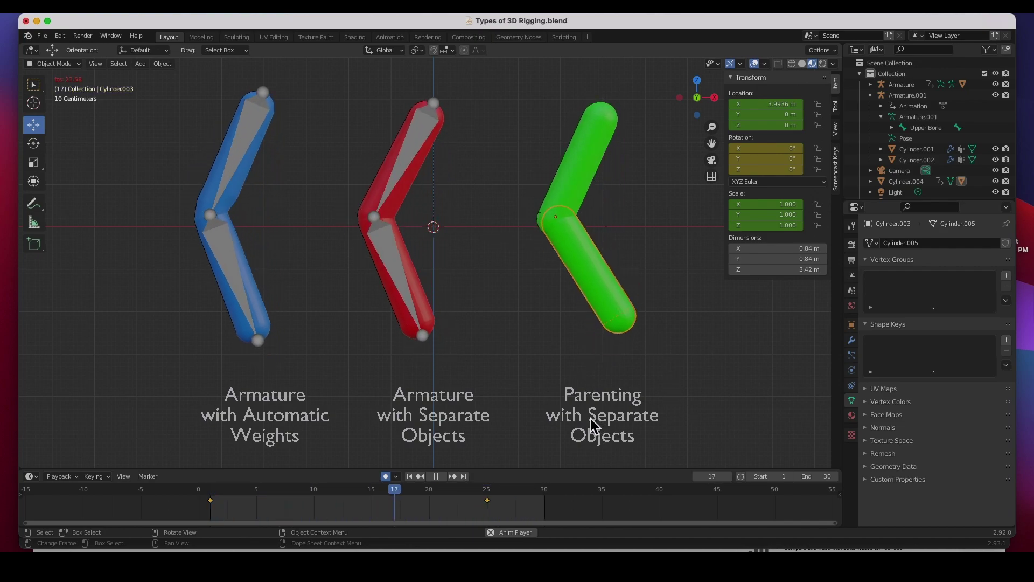
{"action": "key", "text": "space"}
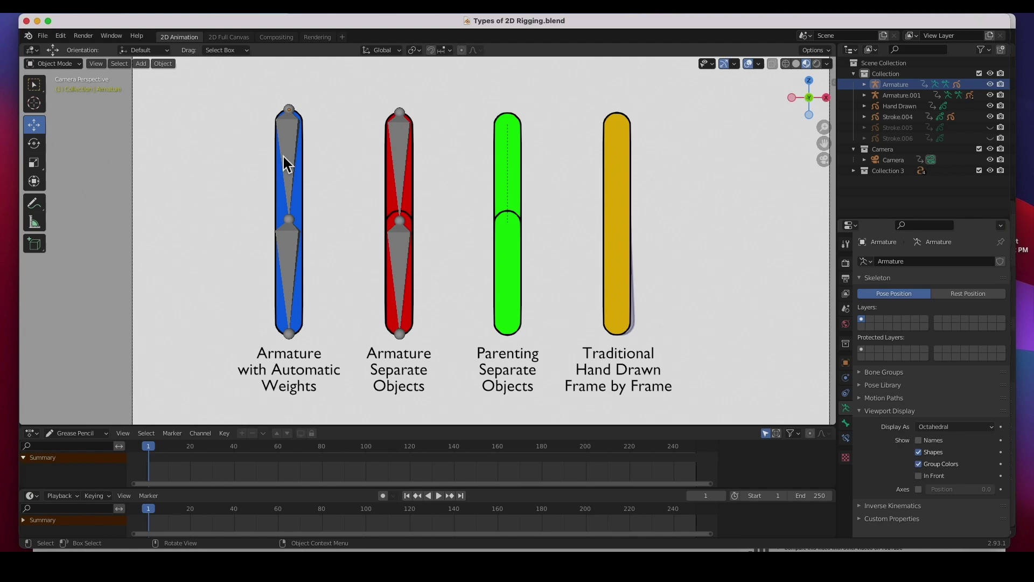
Drag the blue and red strokes off their bones, undo each, then select the green stroke and blue armature.
{"action": "left_click", "coordinate": [302, 191]}
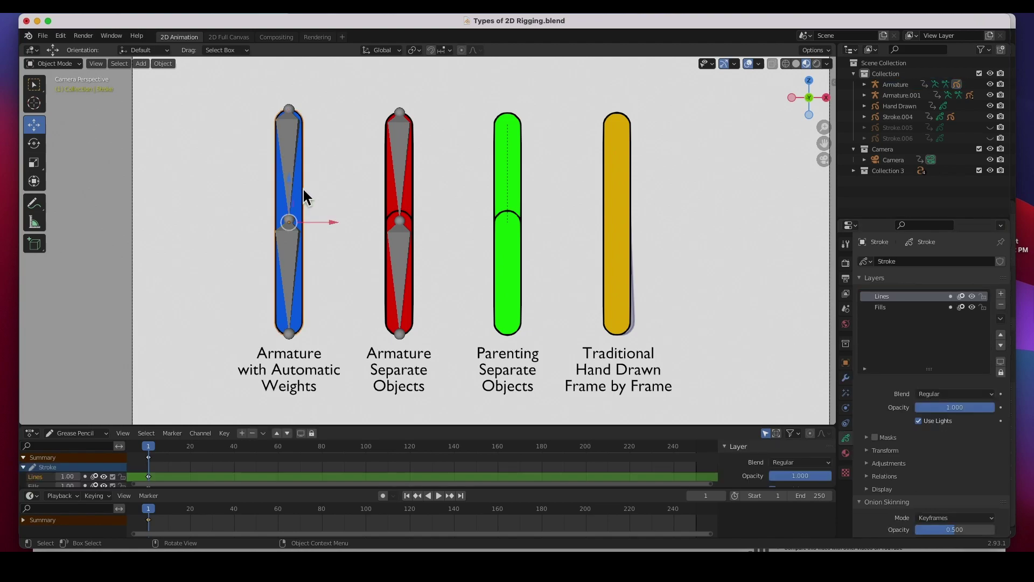
{"action": "left_click_drag", "start_coordinate": [318, 223], "coordinate": [245, 221]}
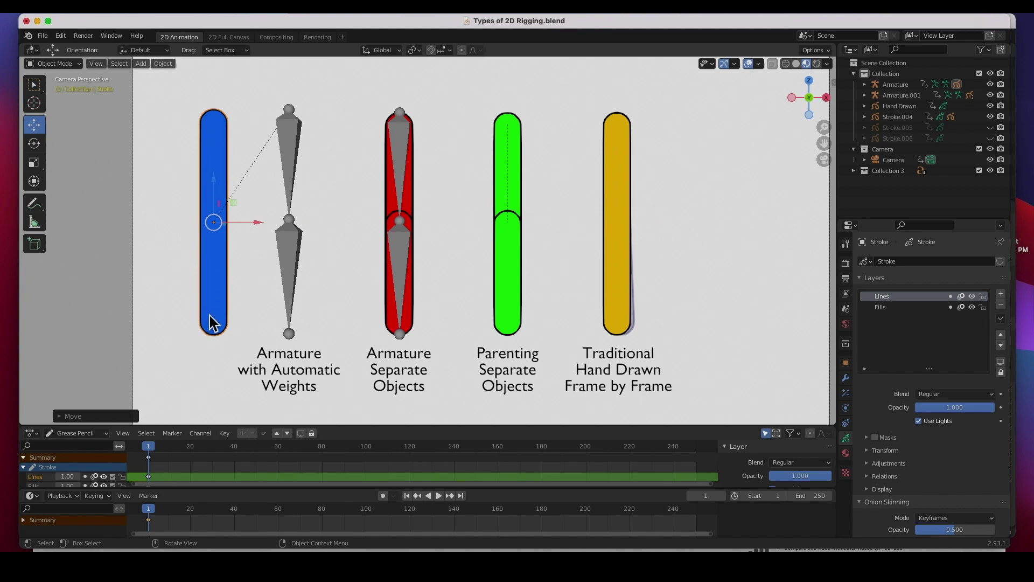
{"action": "key", "text": "ctrl+z"}
{"action": "left_click", "coordinate": [412, 199]}
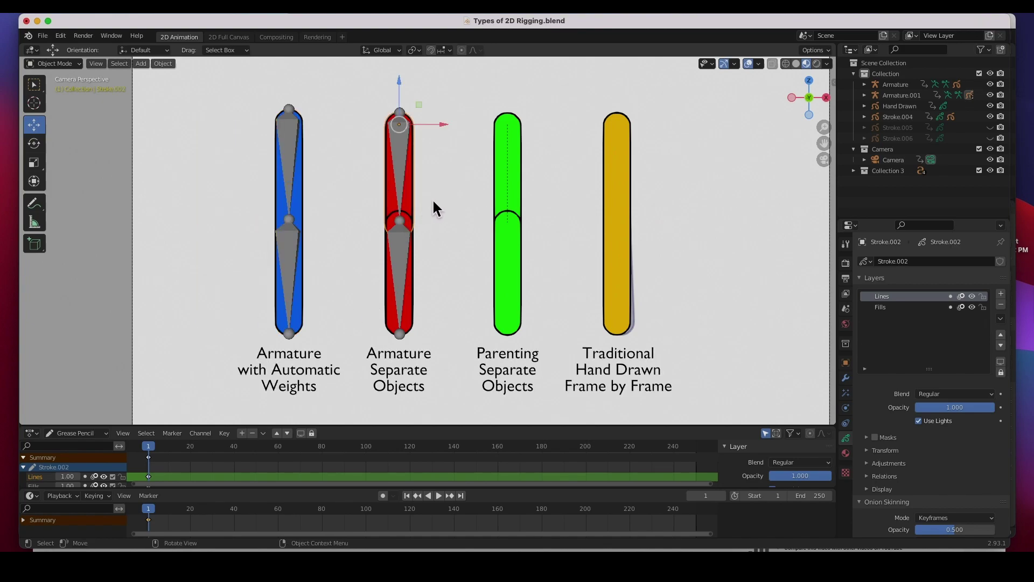
{"action": "left_click_drag", "start_coordinate": [441, 129], "coordinate": [393, 121]}
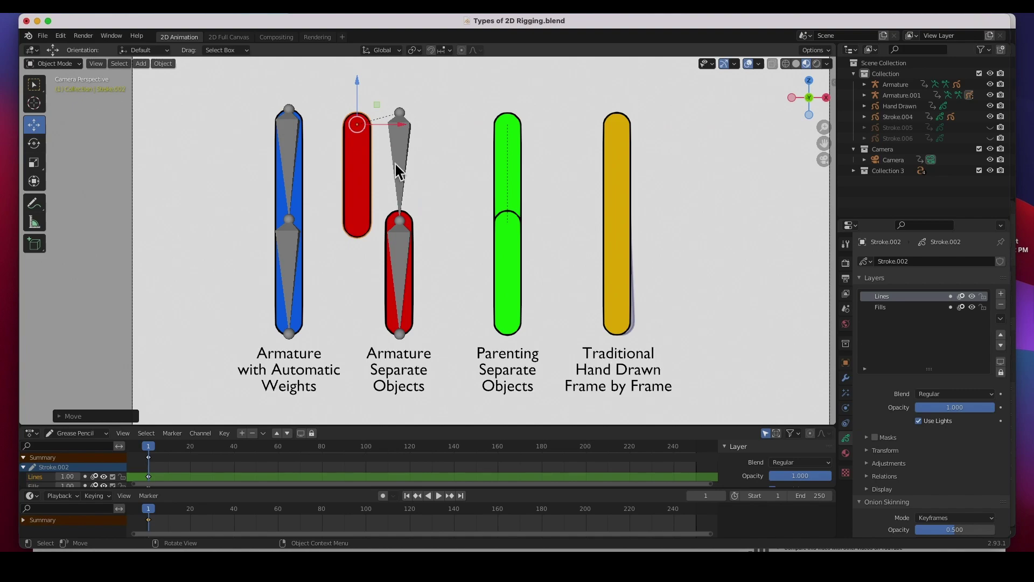
{"action": "key", "text": "ctrl+z"}
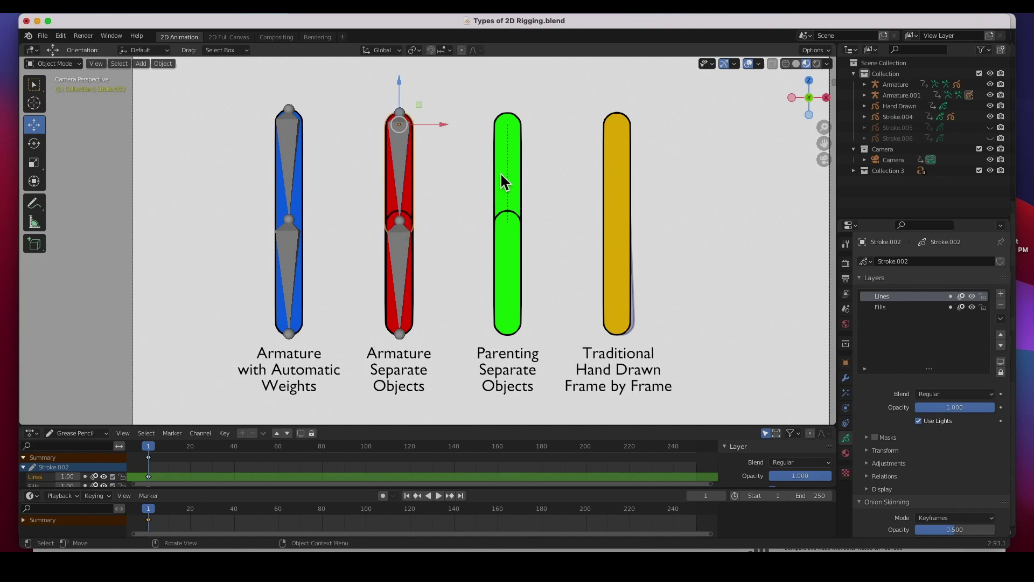
{"action": "left_click", "coordinate": [519, 166]}
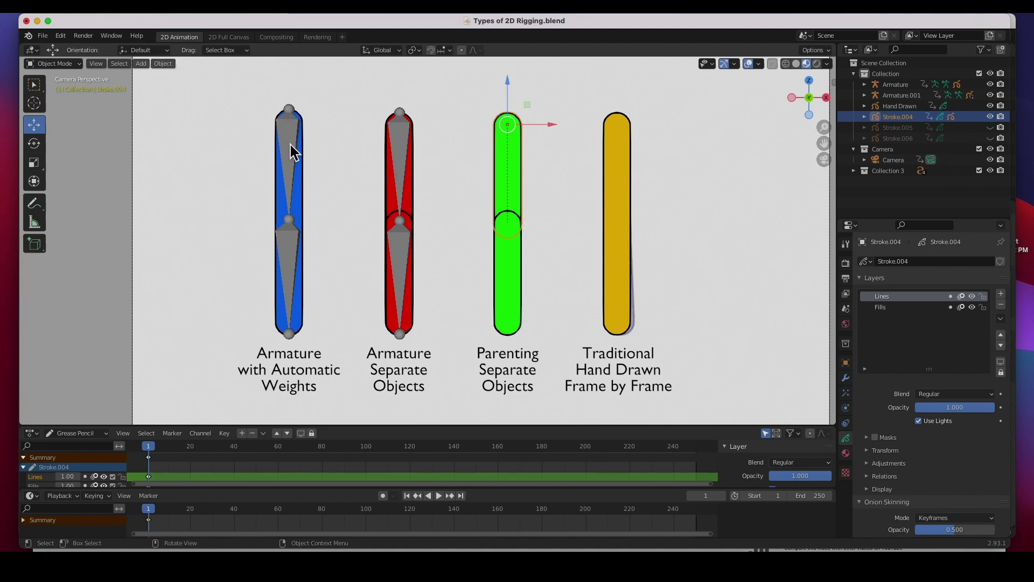
{"action": "left_click", "coordinate": [293, 114]}
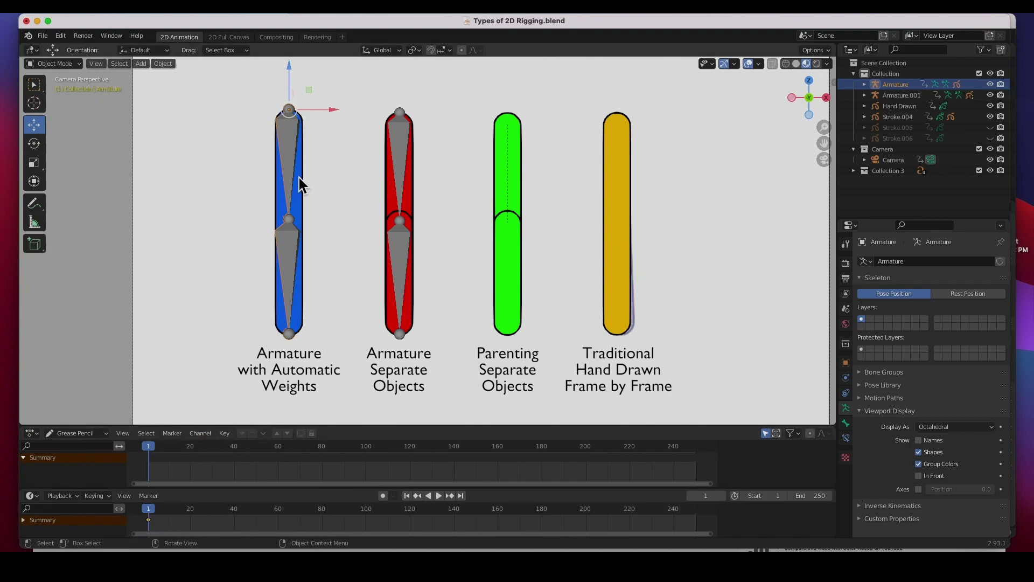
Switch the blue armature to Pose Mode and key both bones' rotation at frame 1.
{"action": "left_click", "coordinate": [64, 64]}
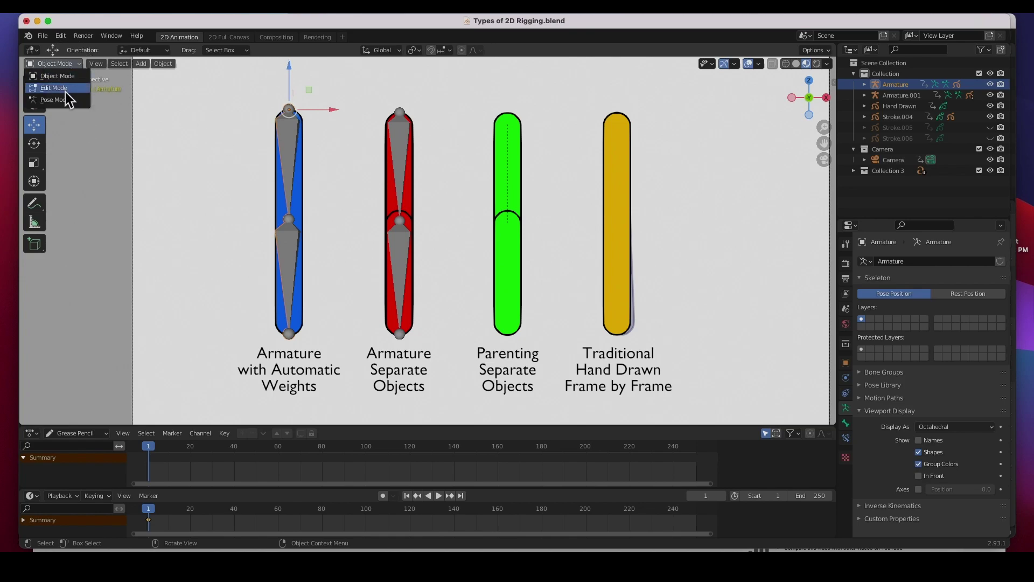
{"action": "left_click", "coordinate": [67, 100]}
{"action": "left_click", "coordinate": [291, 139]}
{"action": "key", "text": "i"}
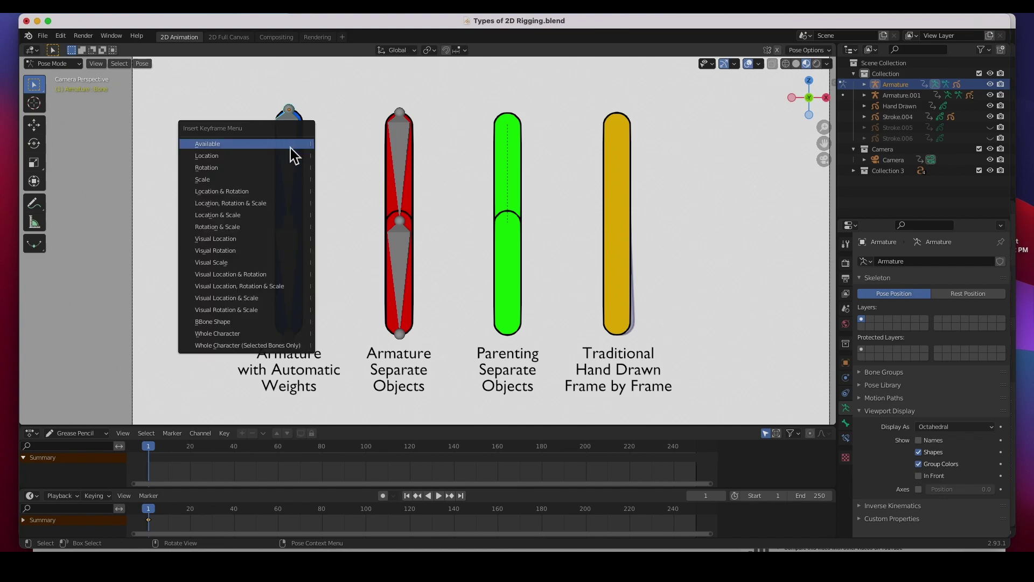
{"action": "left_click", "coordinate": [222, 169]}
{"action": "left_click", "coordinate": [289, 264]}
{"action": "key", "text": "i"}
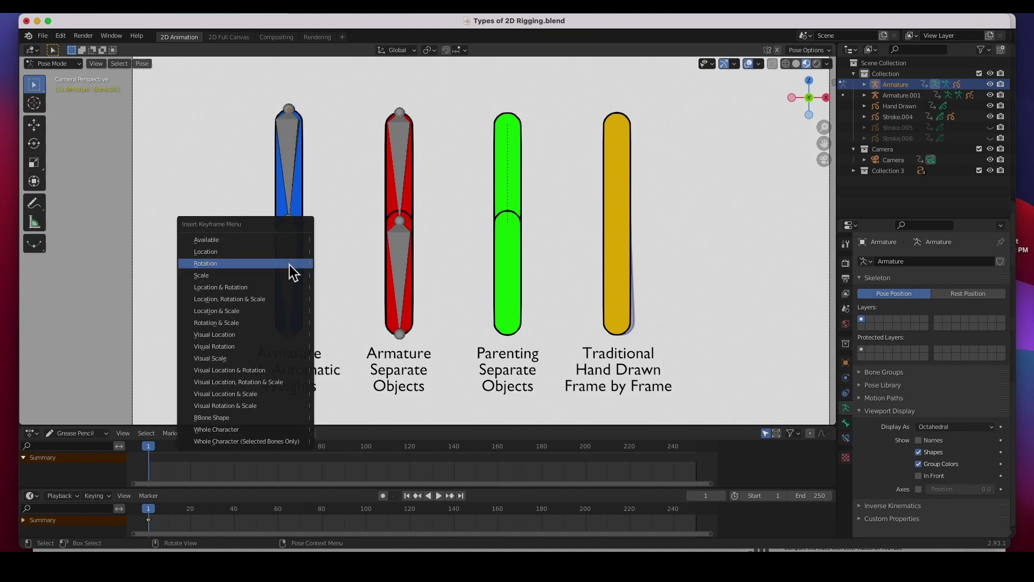
{"action": "left_click", "coordinate": [246, 266]}
Test-rotate the upper and lower blue bones, then undo both rotations.
{"action": "left_click", "coordinate": [303, 159]}
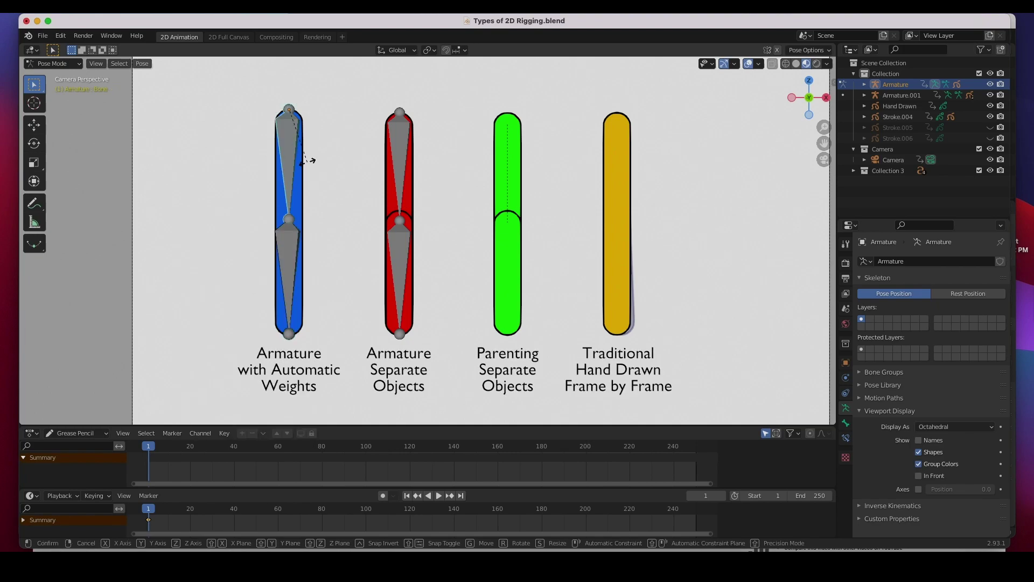
{"action": "key", "text": "r"}
{"action": "left_click", "coordinate": [214, 242]}
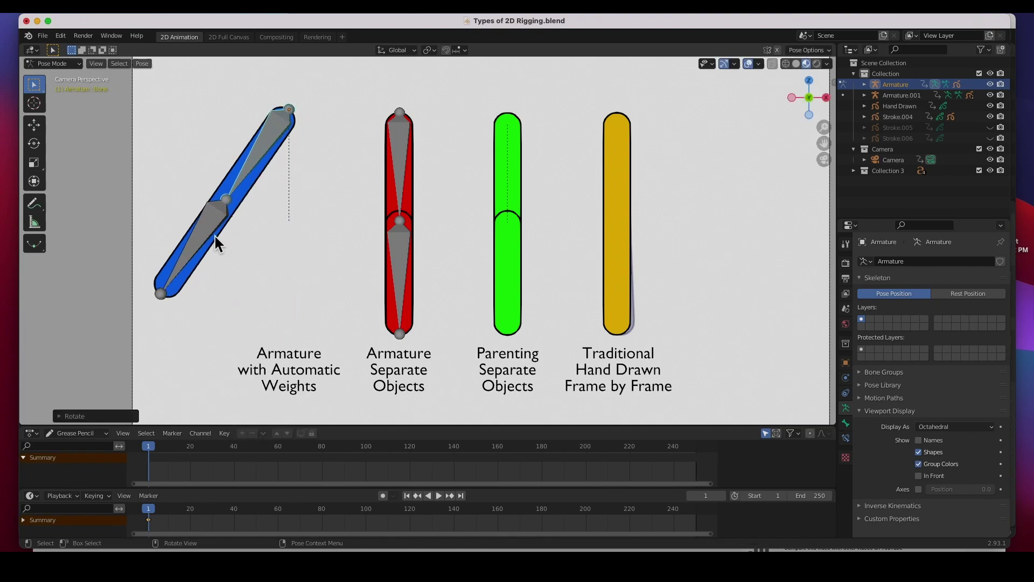
{"action": "left_click", "coordinate": [228, 272]}
{"action": "key", "text": "r"}
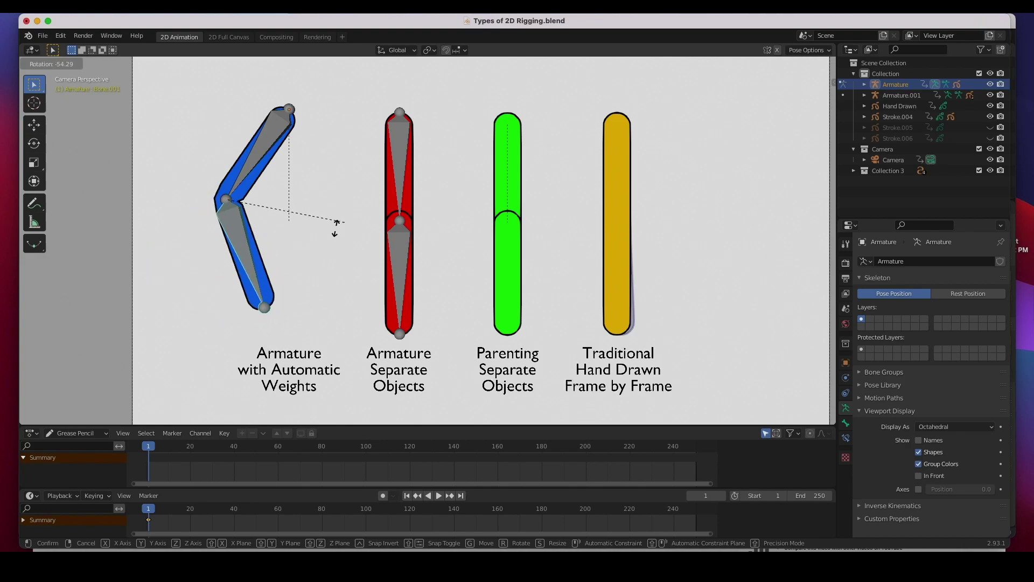
{"action": "left_click", "coordinate": [344, 223]}
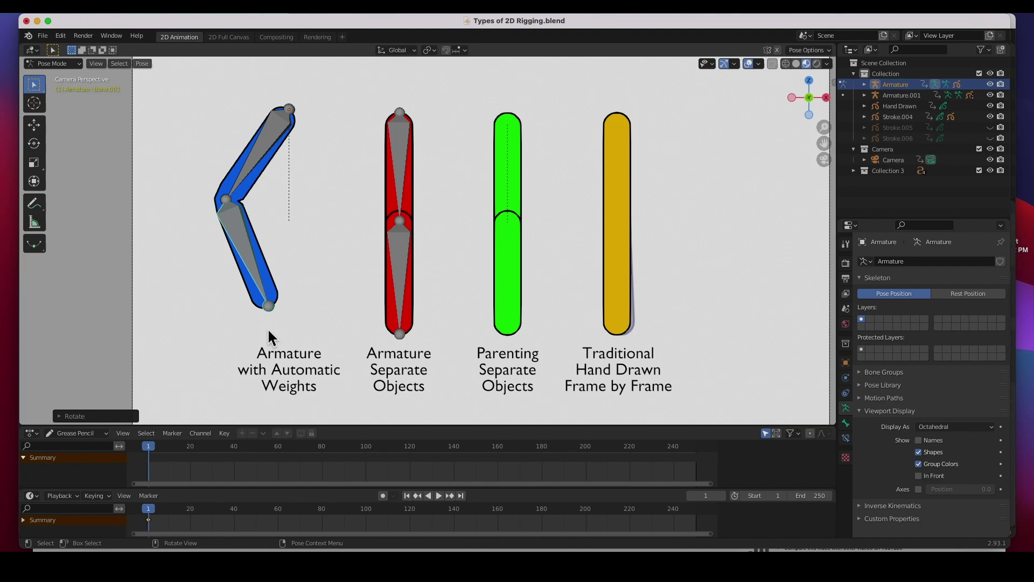
{"action": "key", "text": "ctrl+z"}
{"action": "key", "text": "ctrl+z"}
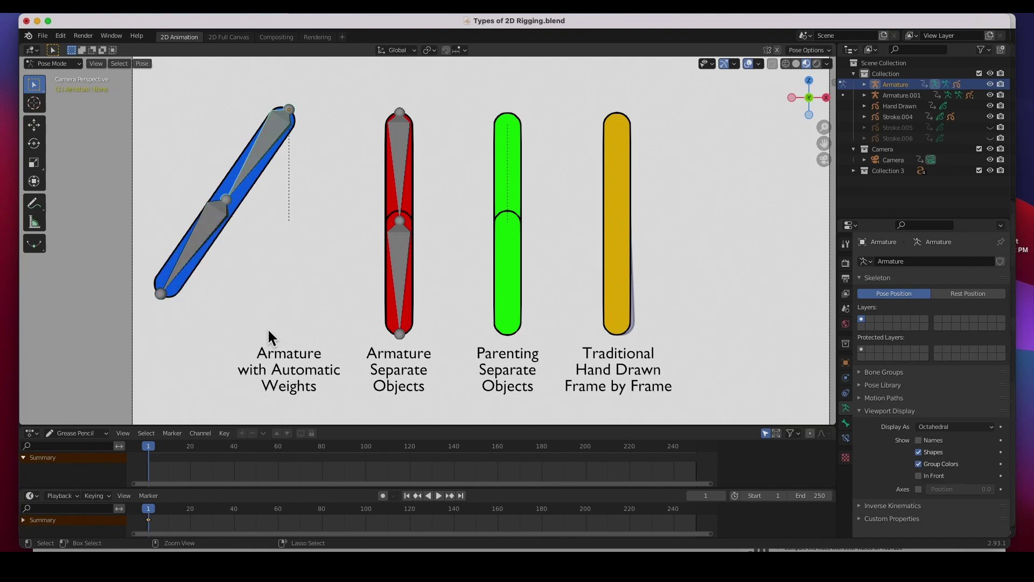
{"action": "key", "text": "ctrl+z"}
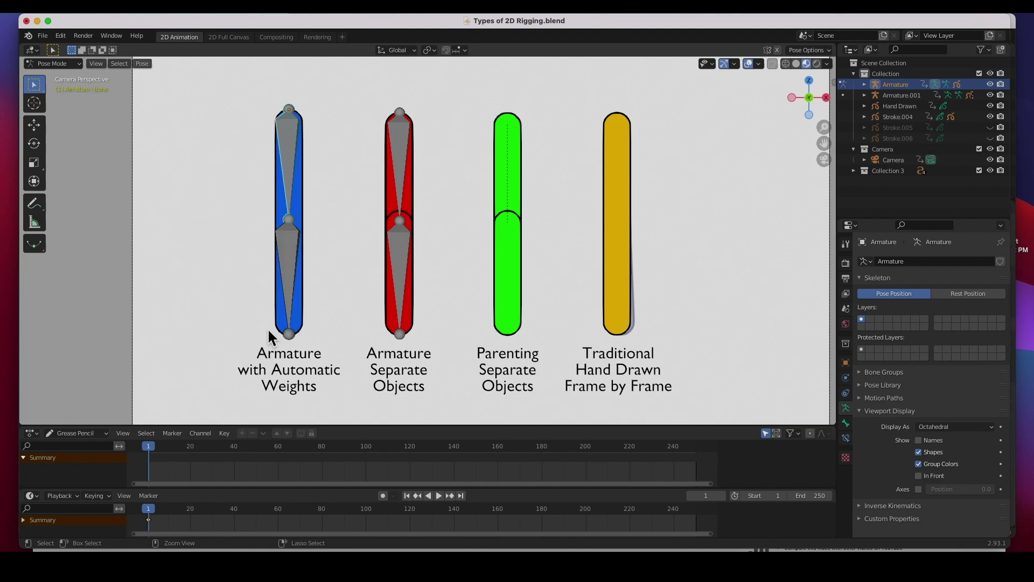
At frame 30, tilt the upper blue bone and bend the lower one into an angled pose.
{"action": "left_click", "coordinate": [214, 508]}
{"action": "mouse_move", "coordinate": [214, 509]}
{"action": "left_mouse_down"}
{"action": "mouse_move", "coordinate": [200, 509]}
{"action": "mouse_move", "coordinate": [213, 510]}
{"action": "left_mouse_up"}
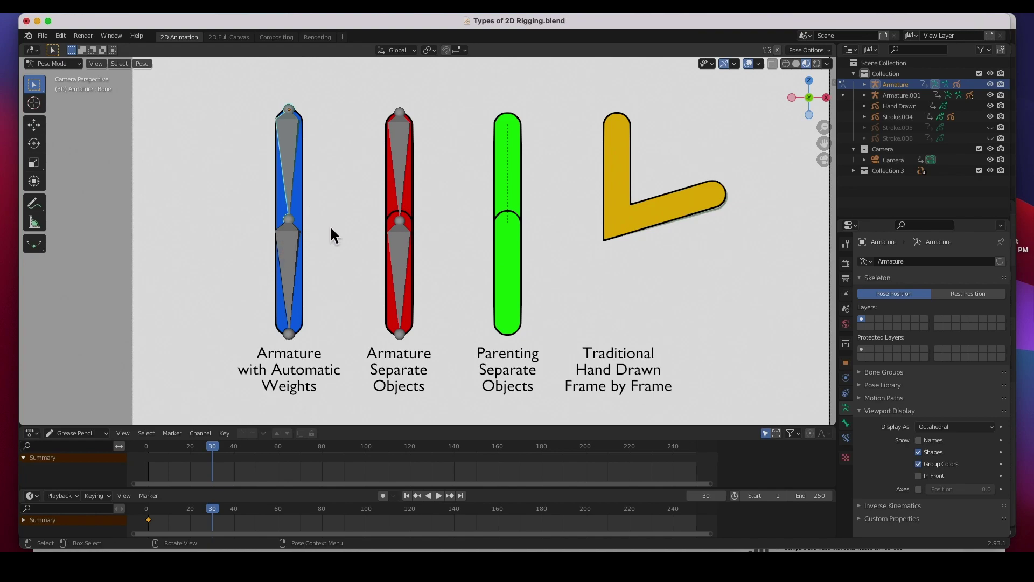
{"action": "key", "text": "r"}
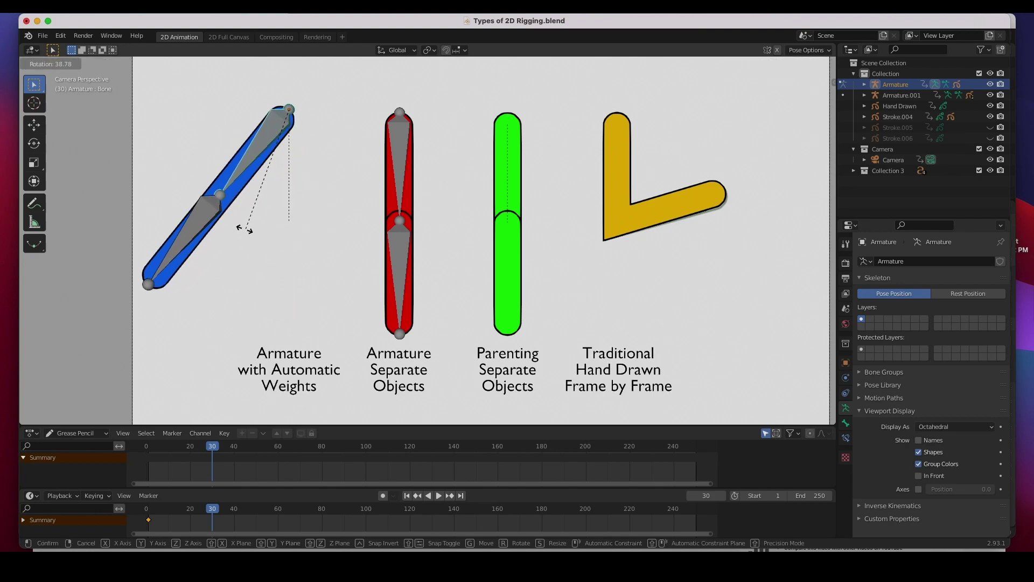
{"action": "left_click", "coordinate": [242, 229]}
{"action": "left_click", "coordinate": [209, 226]}
{"action": "key", "text": "r"}
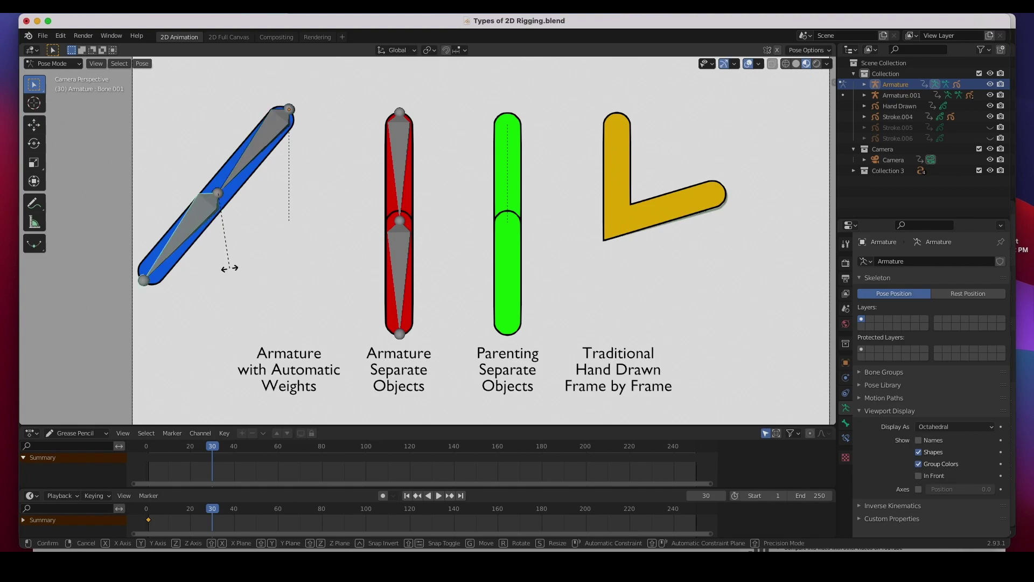
{"action": "left_click", "coordinate": [342, 232]}
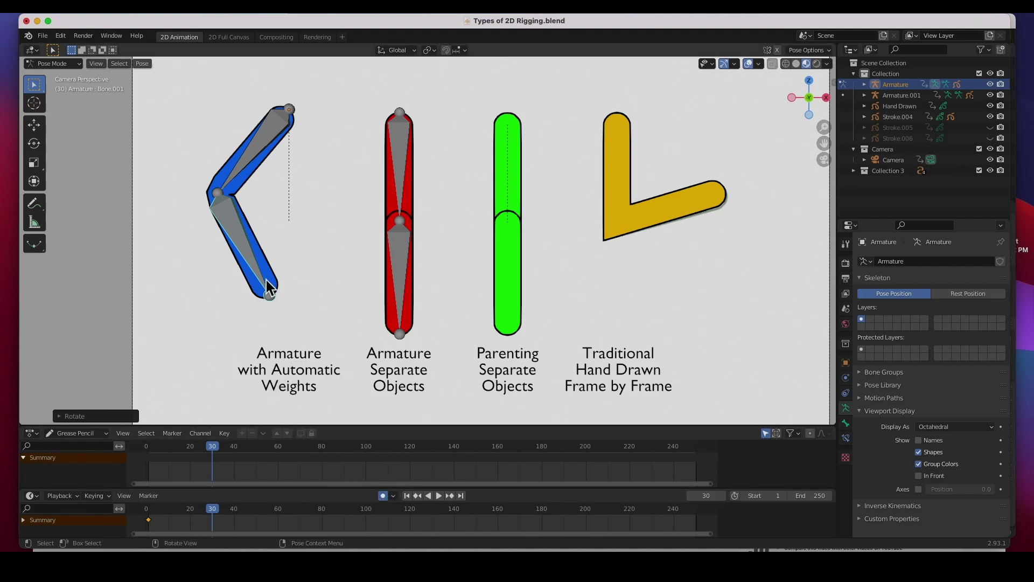
Keyframe the rotation of both blue bones at frame 30, then select the End frame field.
{"action": "key", "text": "i"}
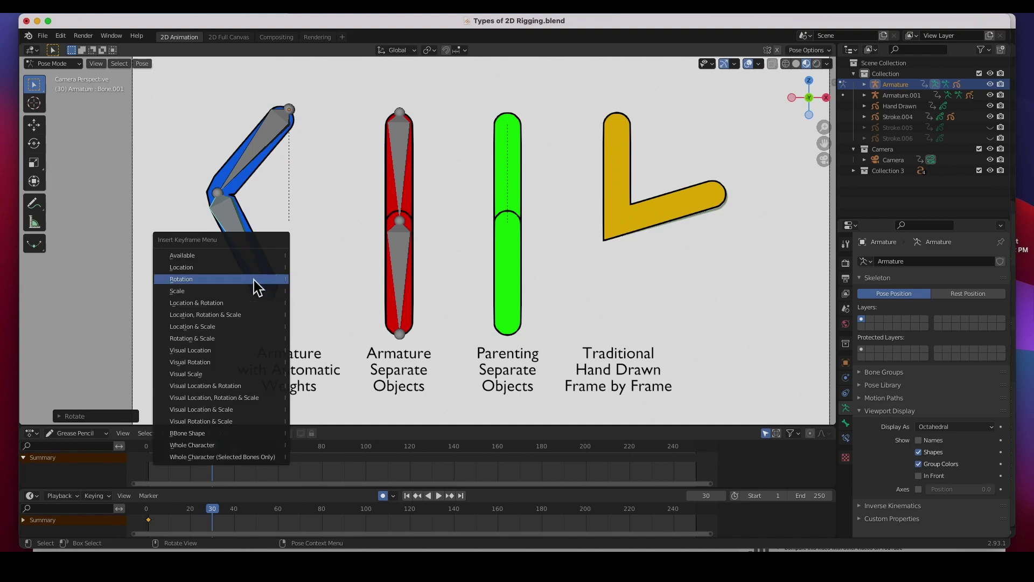
{"action": "left_click", "coordinate": [258, 288]}
{"action": "left_click", "coordinate": [261, 151]}
{"action": "key", "text": "i"}
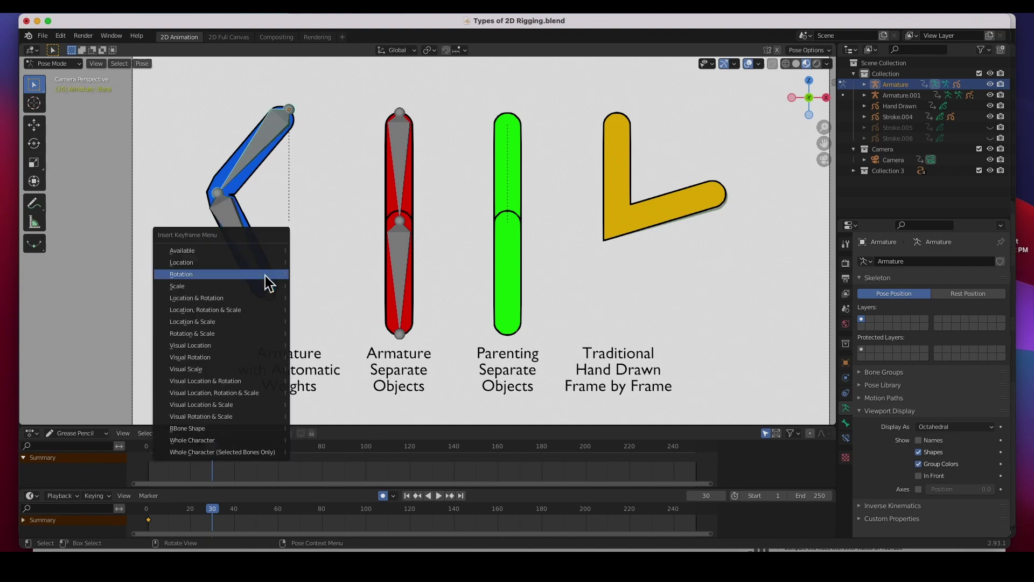
{"action": "left_click", "coordinate": [260, 274]}
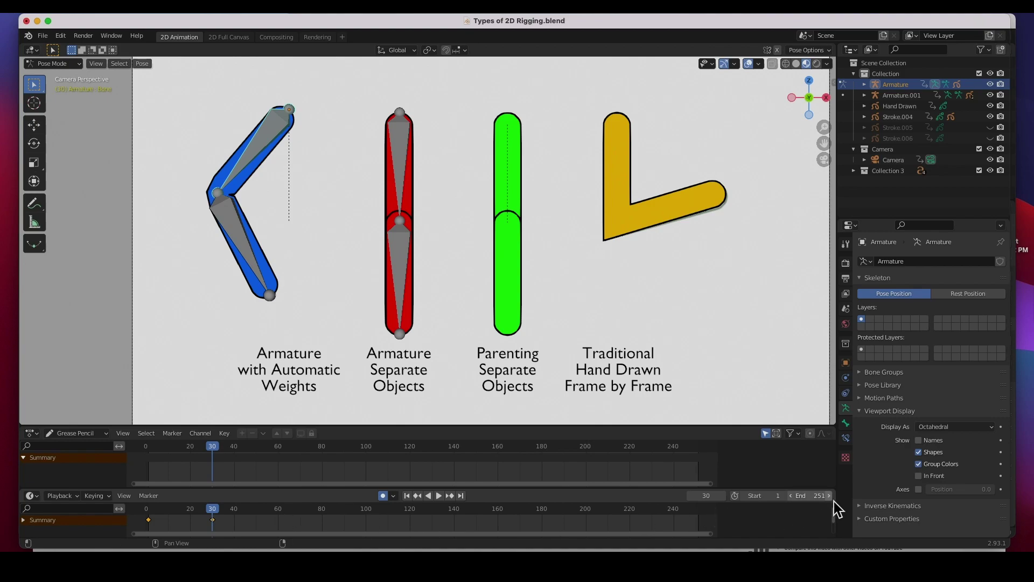
{"action": "left_click", "coordinate": [822, 498]}
Set the animation's End frame to 40 and start playback.
{"action": "type", "text": "251"}
{"action": "key", "text": "BackSpace"}
{"action": "key", "text": "BackSpace"}
{"action": "key", "text": "BackSpace"}
{"action": "type", "text": "40"}
{"action": "key", "text": "Return"}
{"action": "left_click", "coordinate": [439, 496]}
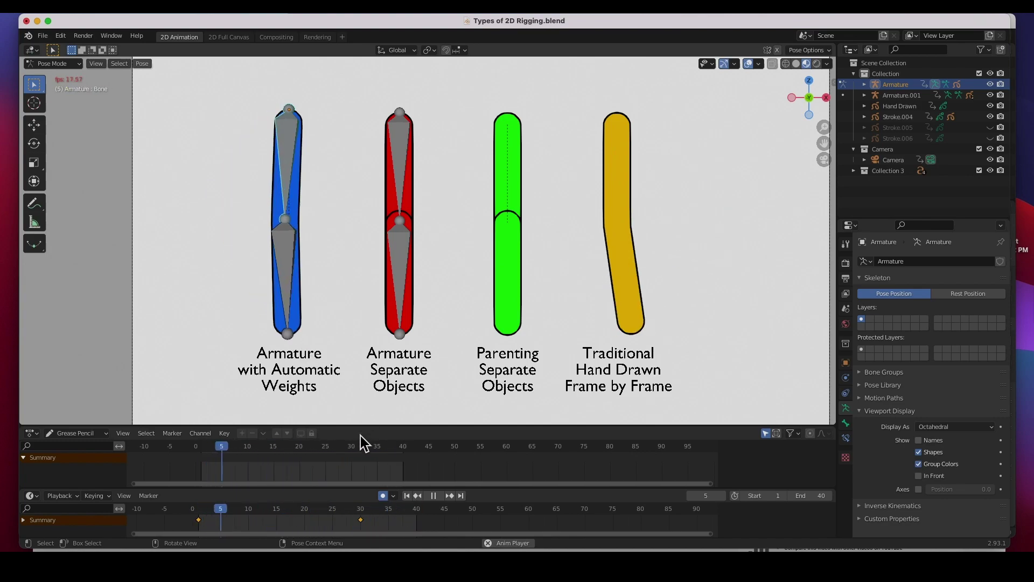
Stop playback, select the red capsule's upper bone, and return to frame 1.
{"action": "left_click", "coordinate": [435, 496]}
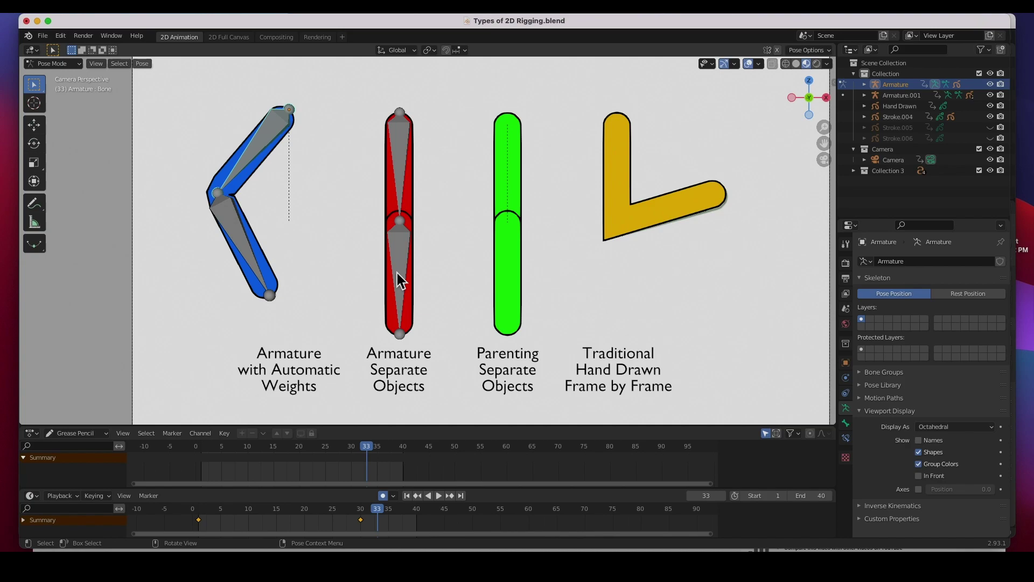
{"action": "left_click", "coordinate": [402, 176]}
{"action": "key", "text": "shift+Left"}
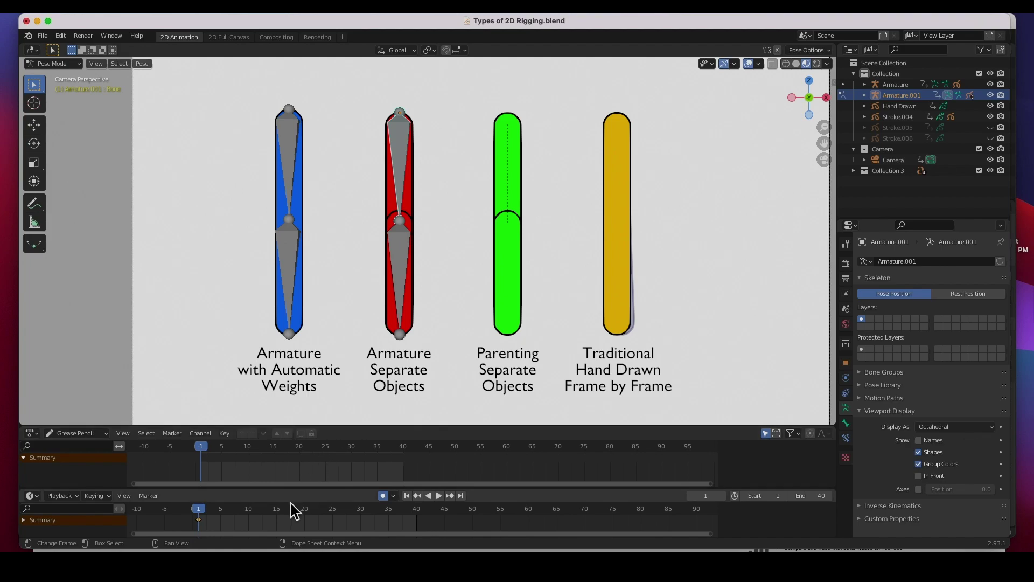
Back at frame 1, keyframe the rotation of both red bones in the straight pose.
{"action": "key", "text": "space"}
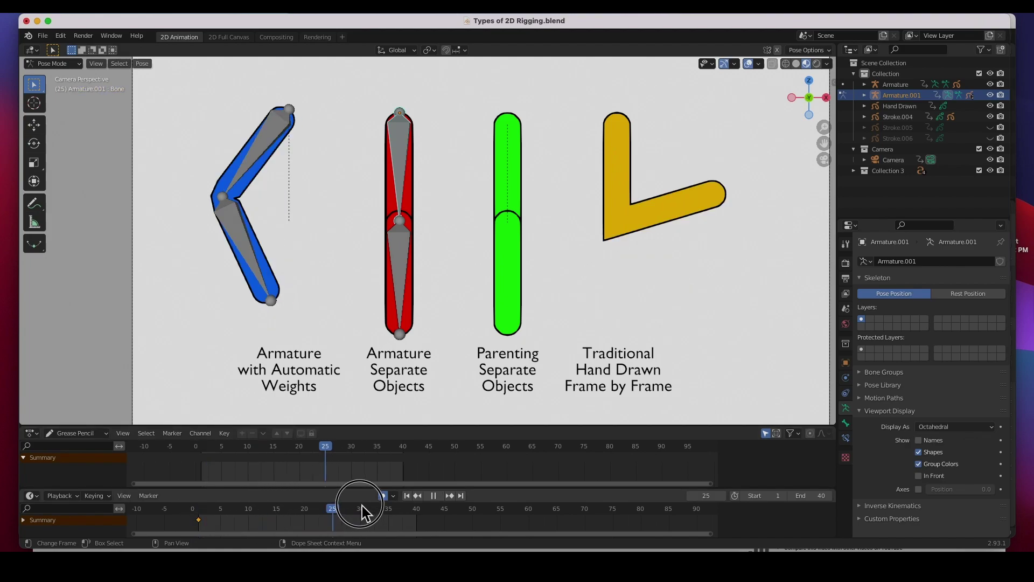
{"action": "left_click_drag", "start_coordinate": [238, 525], "coordinate": [199, 530]}
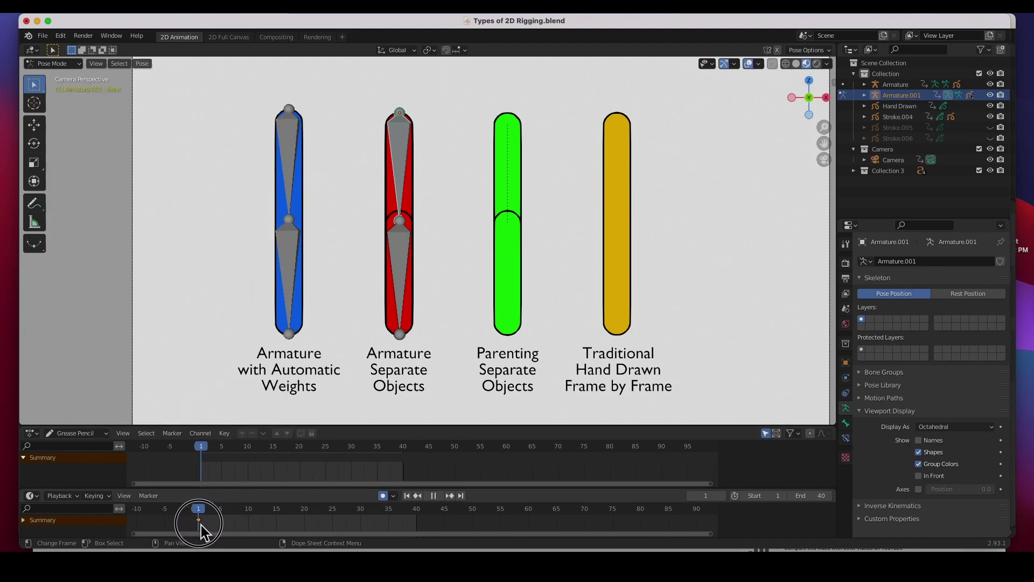
{"action": "key", "text": "space"}
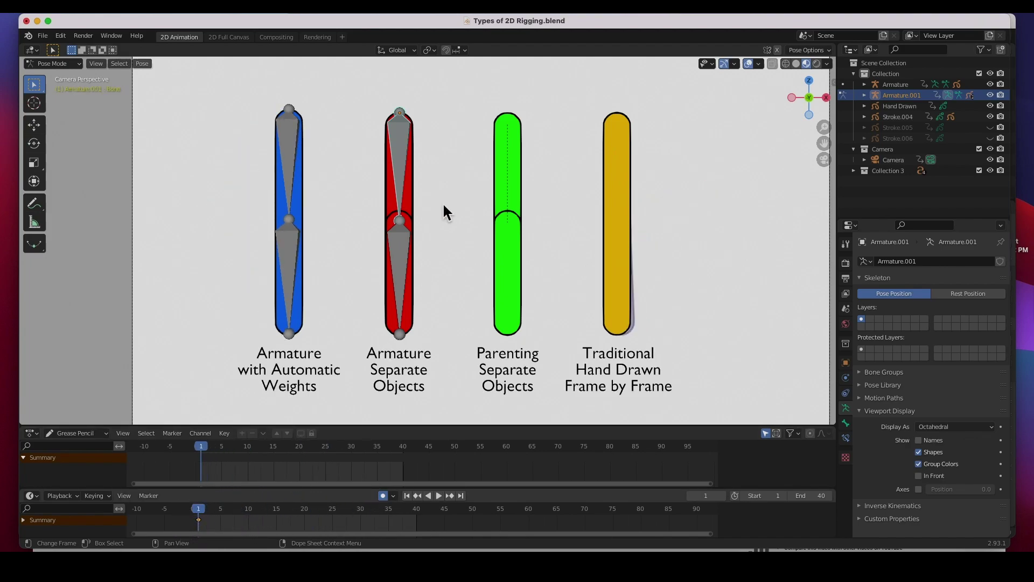
{"action": "key", "text": "i"}
{"action": "left_click", "coordinate": [389, 182]}
{"action": "left_click", "coordinate": [399, 251]}
{"action": "key", "text": "i"}
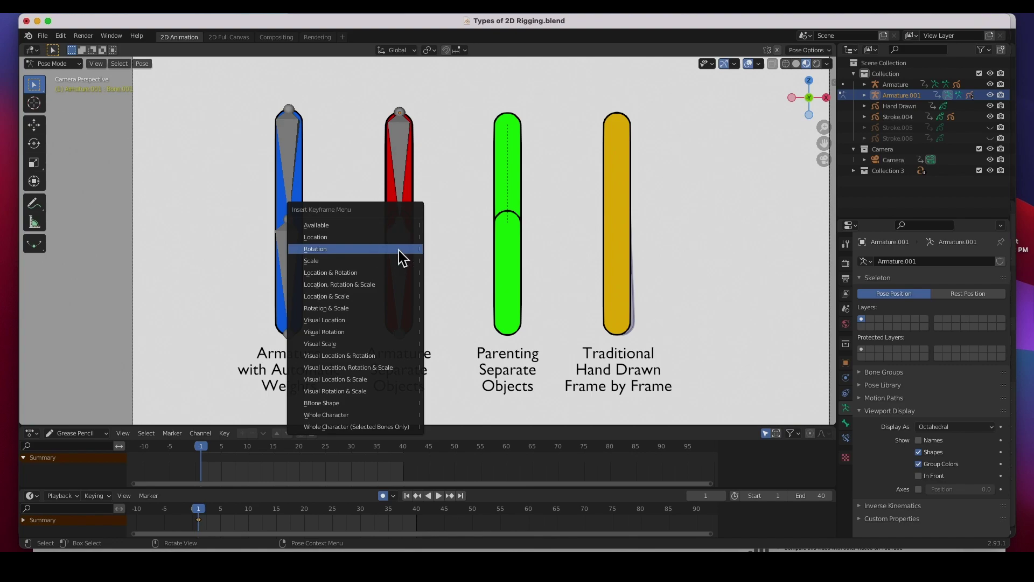
{"action": "left_click", "coordinate": [399, 250]}
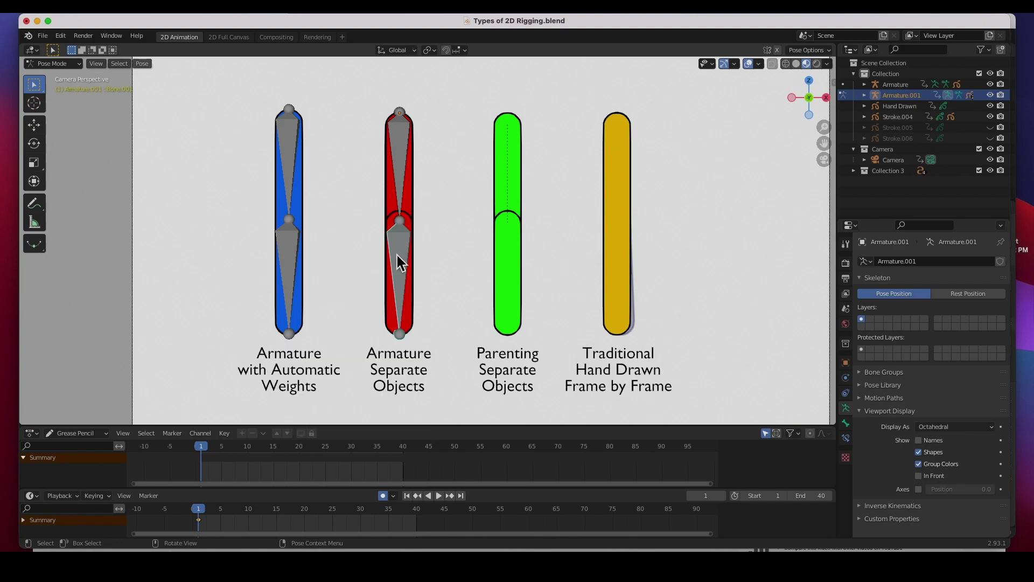
At frame 30, rotate the red upper and lower bones into a bent pose.
{"action": "left_click", "coordinate": [360, 509]}
{"action": "left_click", "coordinate": [402, 147]}
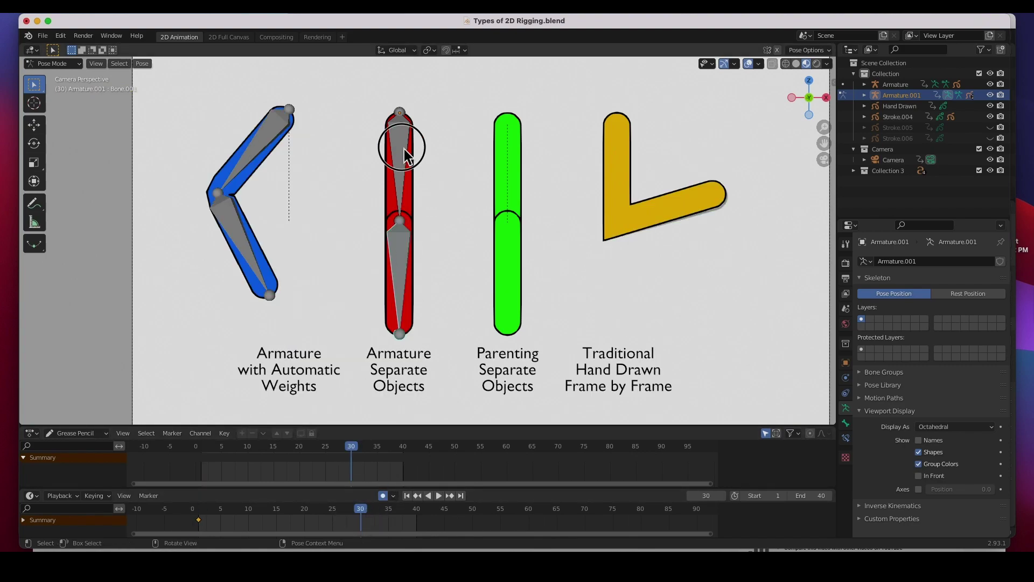
{"action": "key", "text": "r"}
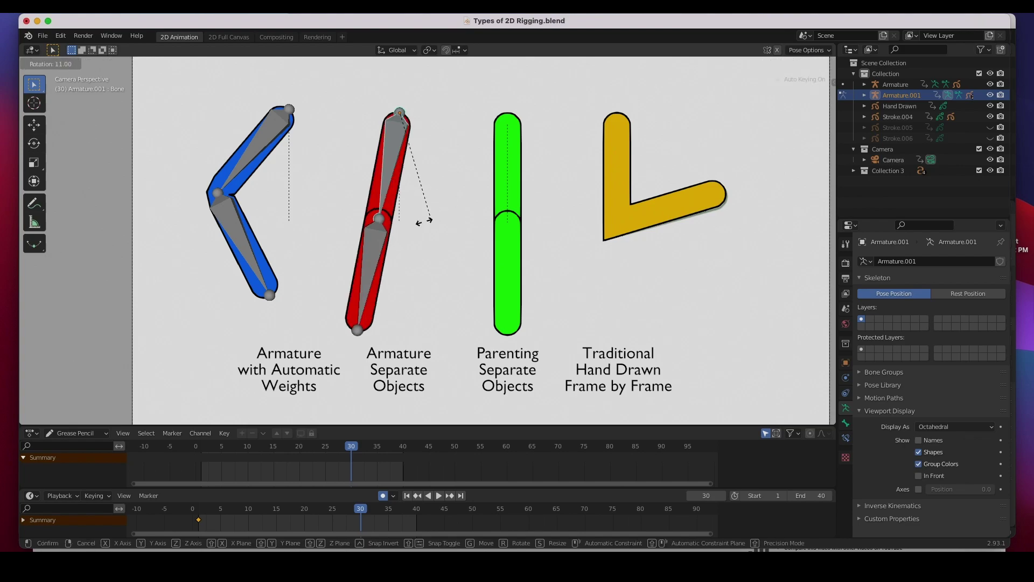
{"action": "left_click", "coordinate": [386, 224]}
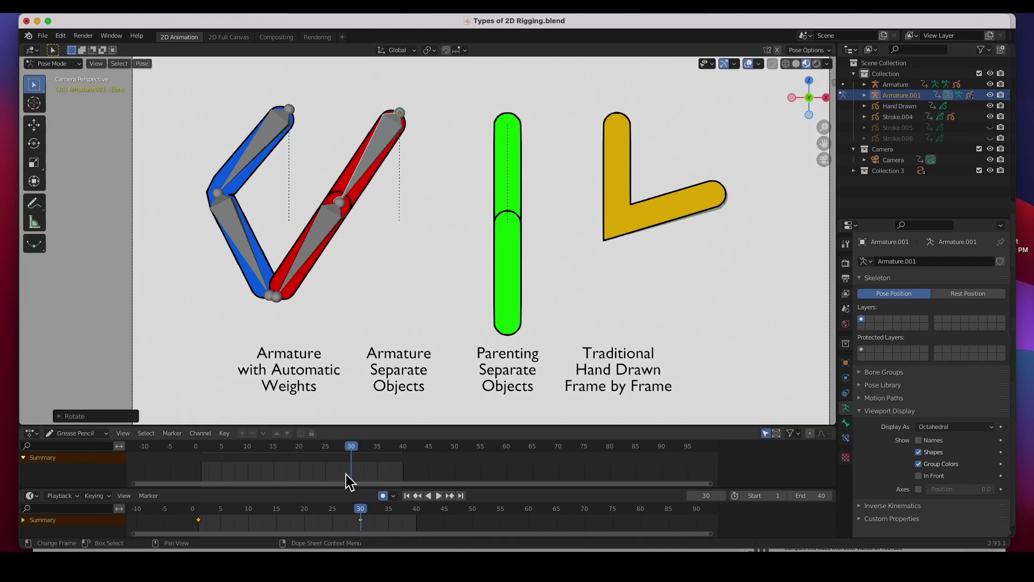
{"action": "left_click", "coordinate": [335, 229]}
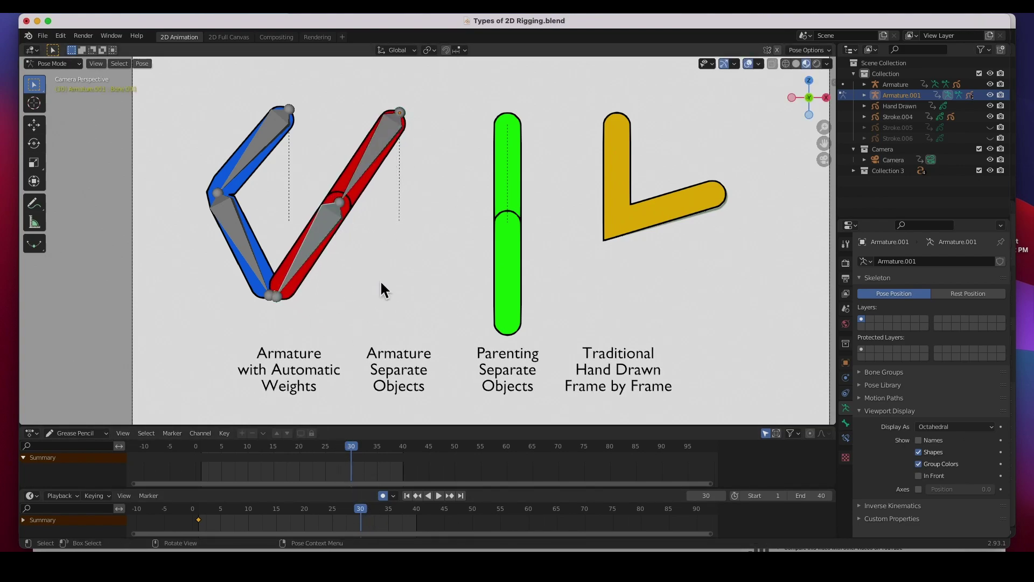
{"action": "key", "text": "r"}
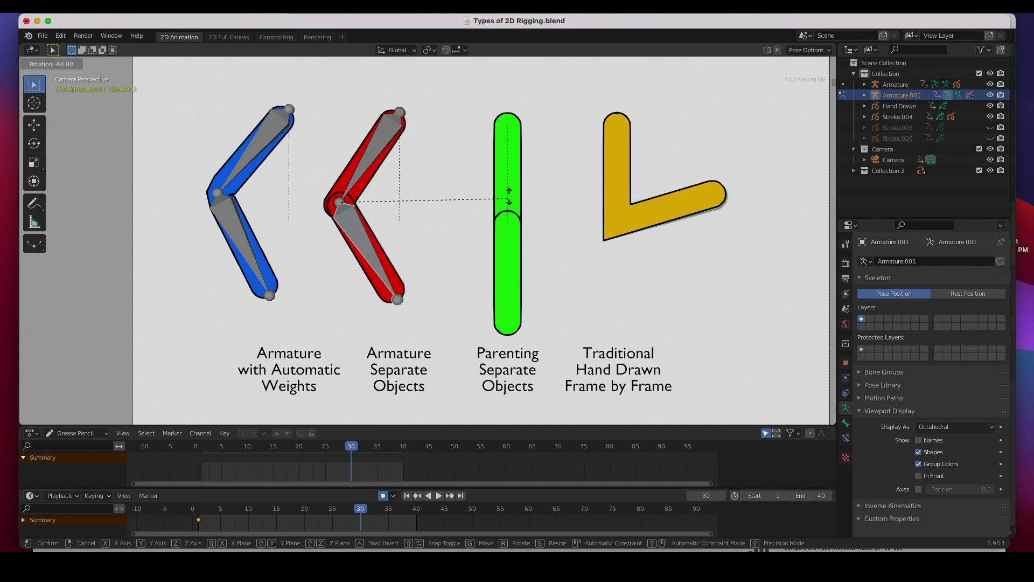
{"action": "left_click", "coordinate": [515, 201]}
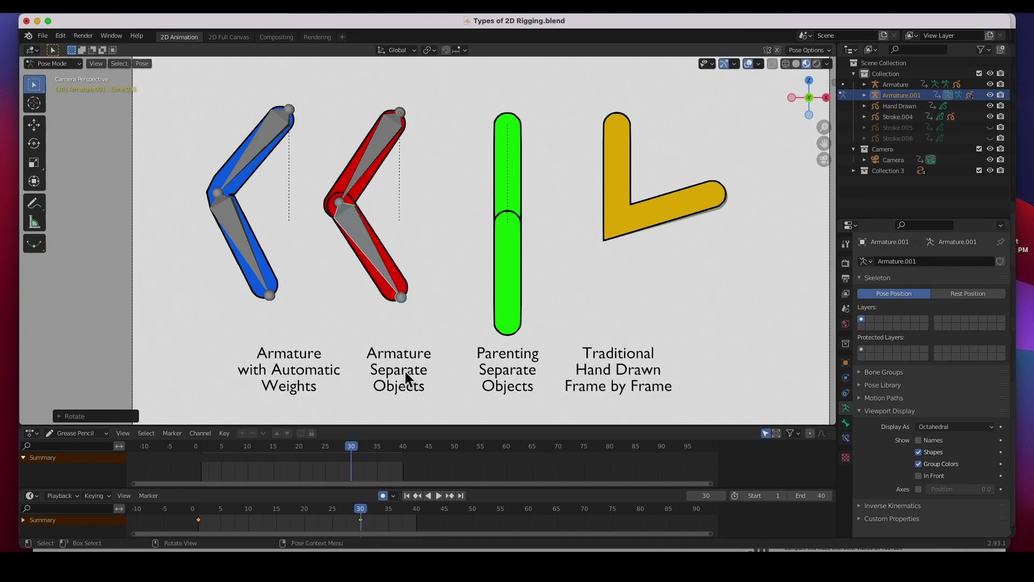
Play the animation from frame 1 to check the red bend, stop it, and switch to the YouTube tutorial.
{"action": "left_click", "coordinate": [408, 496]}
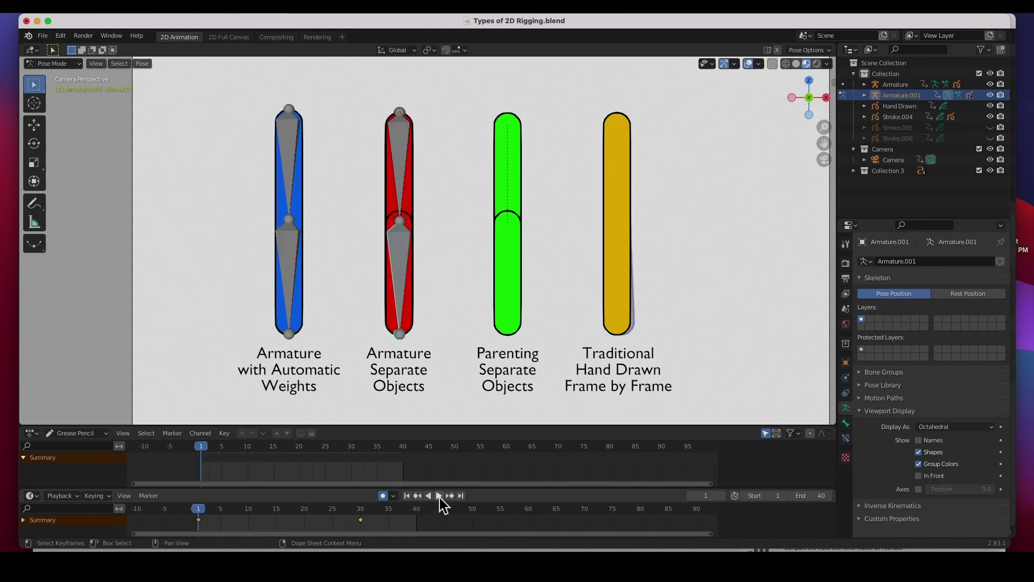
{"action": "left_click", "coordinate": [439, 497]}
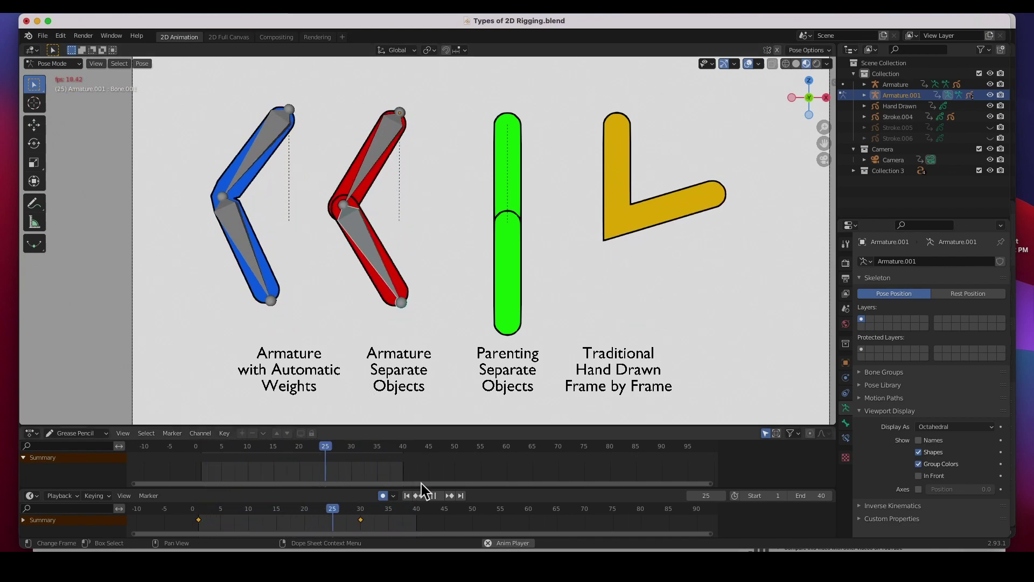
{"action": "left_click", "coordinate": [435, 496]}
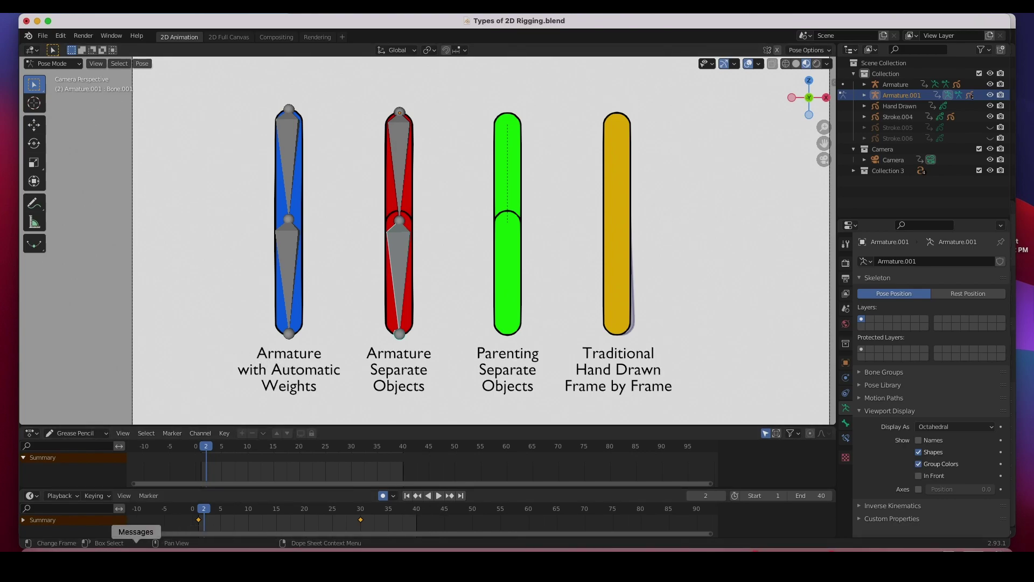
{"action": "left_click", "coordinate": [86, 545]}
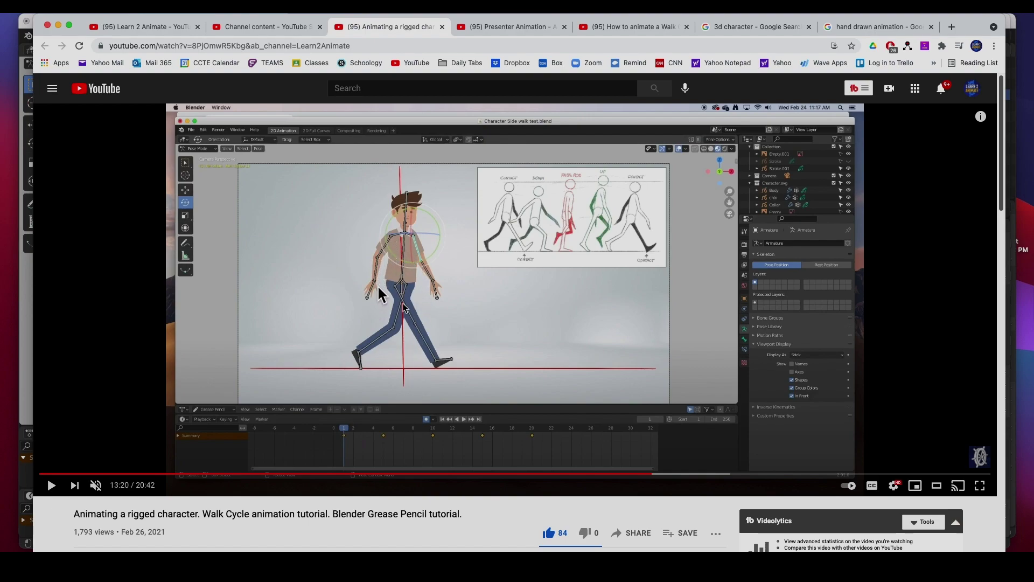
Skip the walk-cycle tutorial ahead to 14:18, then switch back to Blender.
{"action": "left_click_drag", "start_coordinate": [607, 486], "coordinate": [706, 486]}
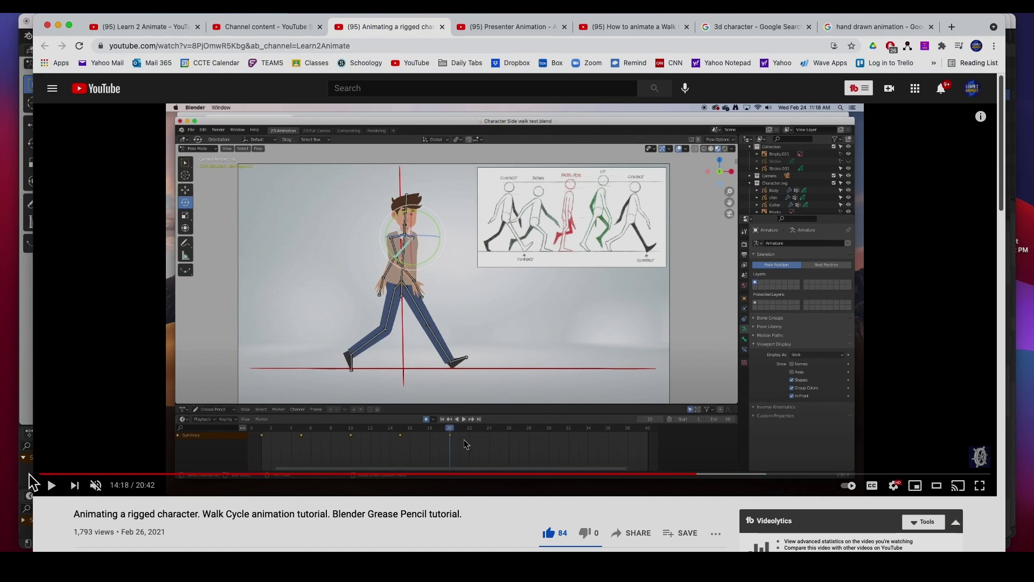
{"action": "key", "text": "super+Tab"}
In Object Mode at frame 1, keyframe the rotation of both green capsule segments.
{"action": "left_click", "coordinate": [507, 268]}
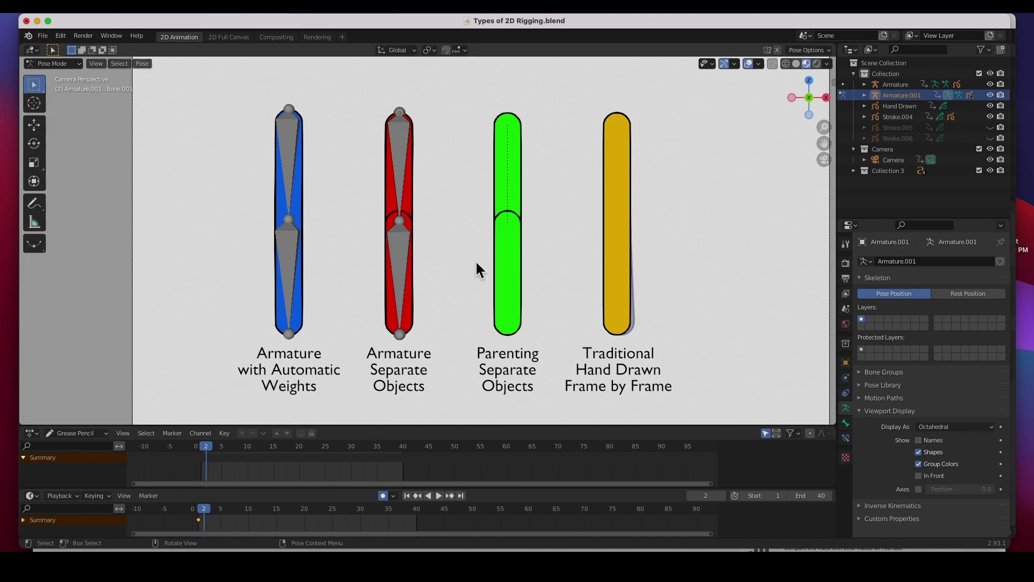
{"action": "left_click", "coordinate": [407, 496]}
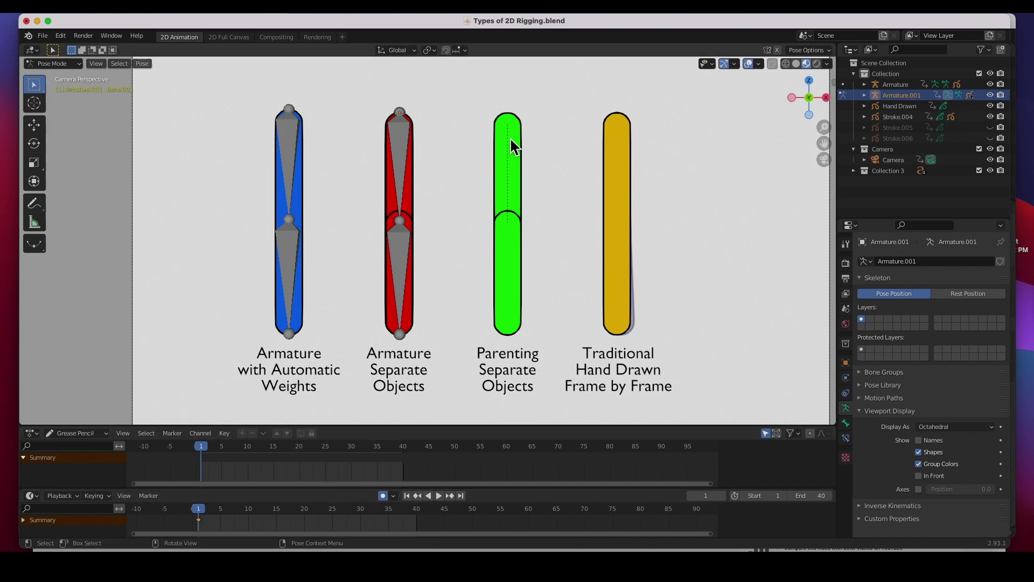
{"action": "left_click", "coordinate": [62, 66]}
{"action": "left_click", "coordinate": [61, 77]}
{"action": "left_click", "coordinate": [507, 176]}
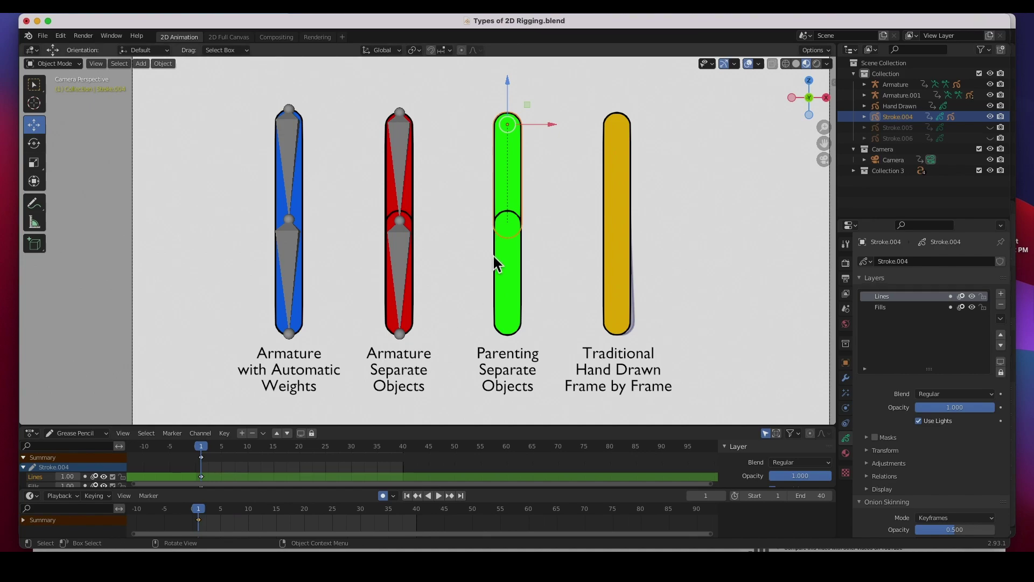
{"action": "key", "text": "i"}
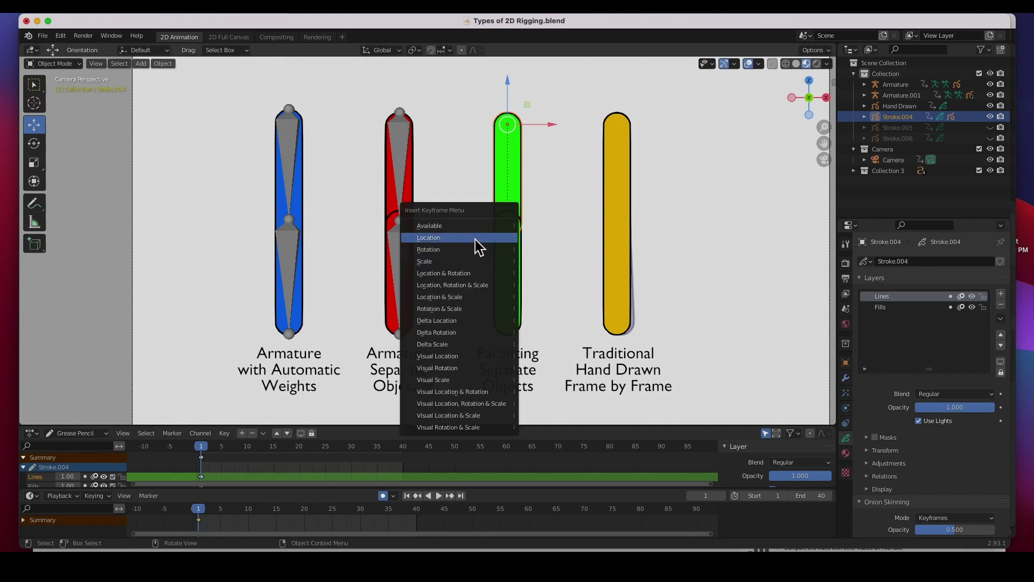
{"action": "left_click", "coordinate": [473, 252]}
{"action": "left_click", "coordinate": [517, 278]}
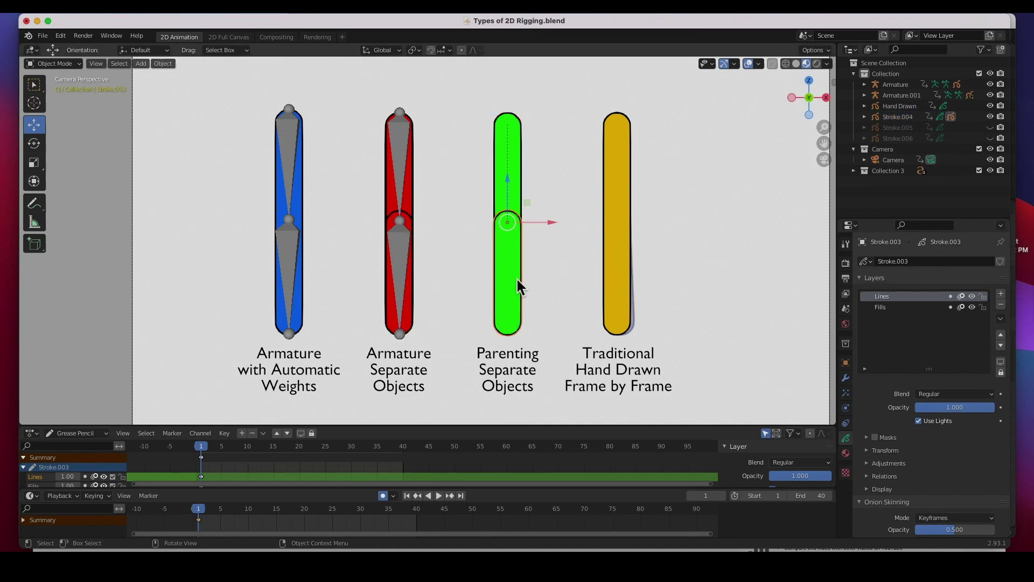
{"action": "key", "text": "i"}
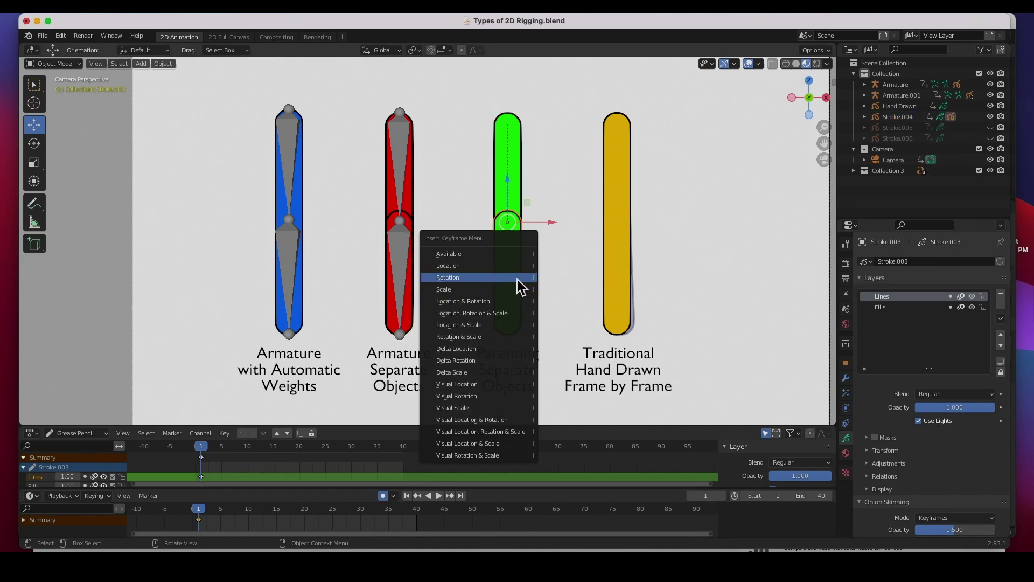
{"action": "left_click", "coordinate": [461, 279]}
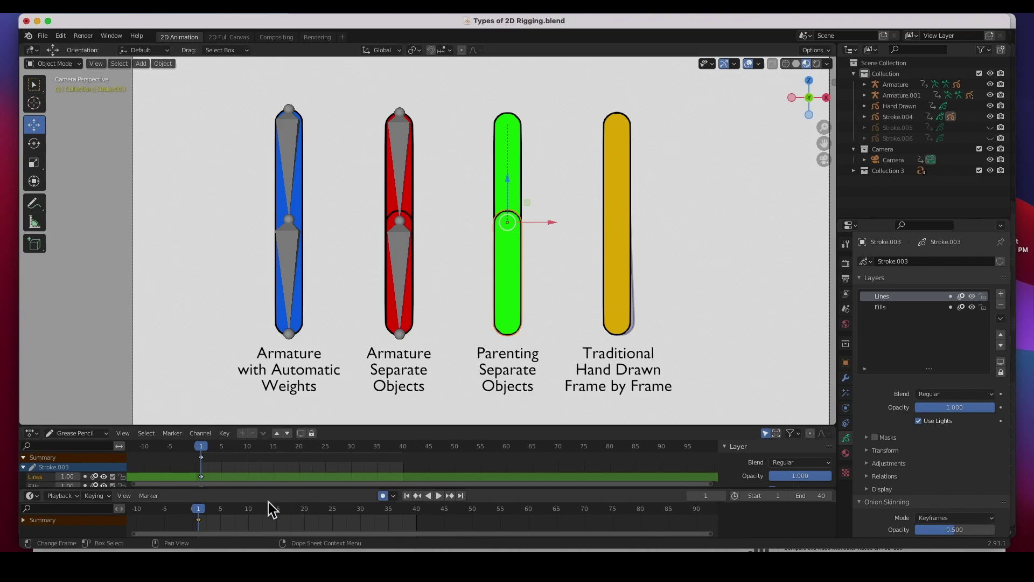
At frame 30, rotate the upper green piece about 40° and the lower about -80°, then play from frame 1.
{"action": "left_click", "coordinate": [362, 513]}
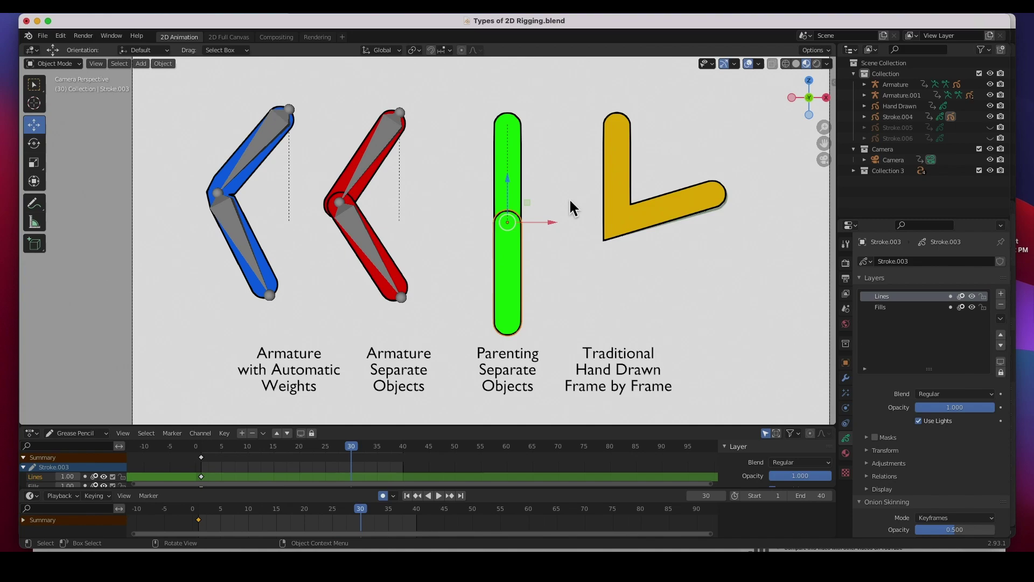
{"action": "left_click", "coordinate": [513, 141]}
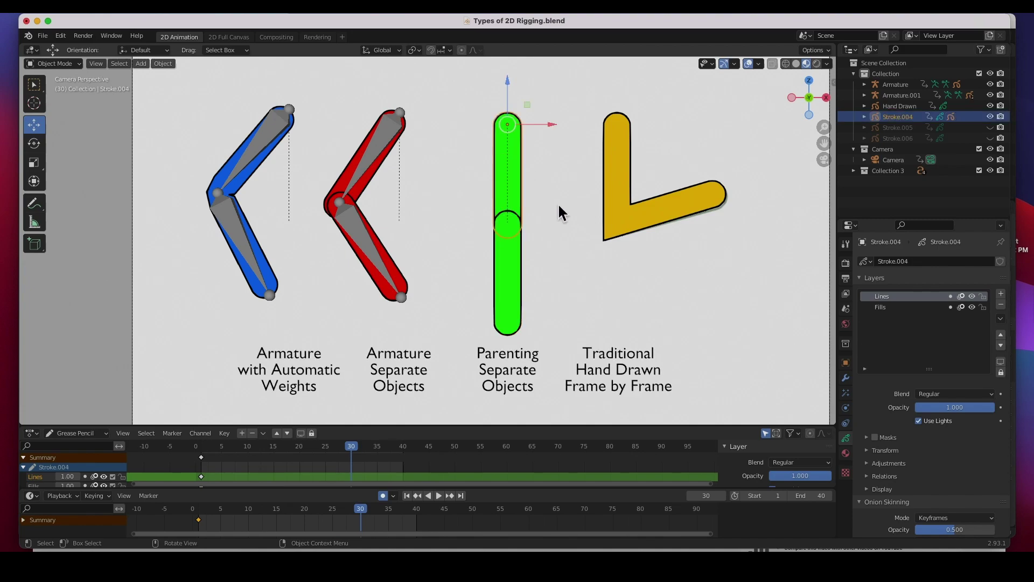
{"action": "key", "text": "r"}
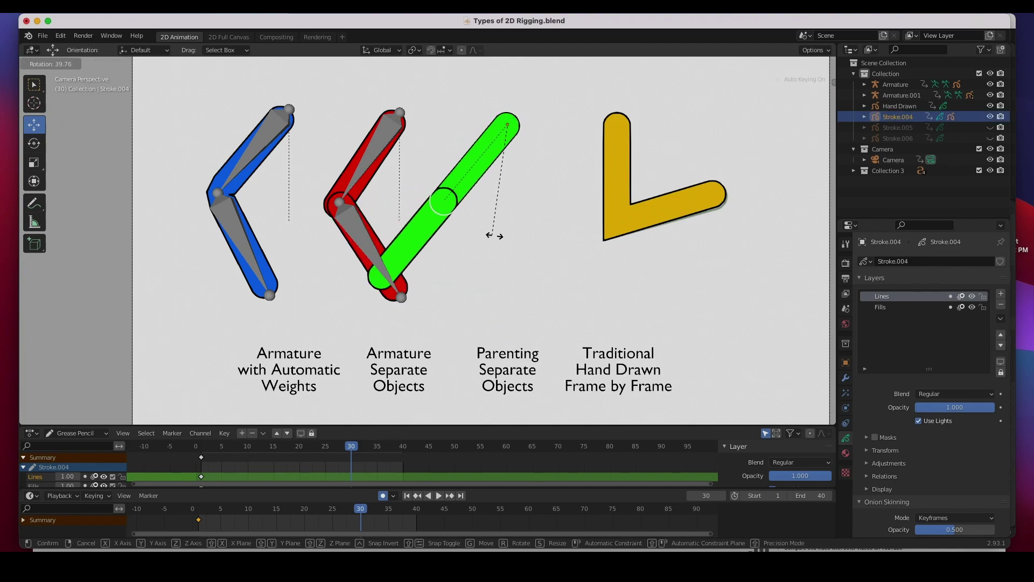
{"action": "left_click", "coordinate": [495, 235]}
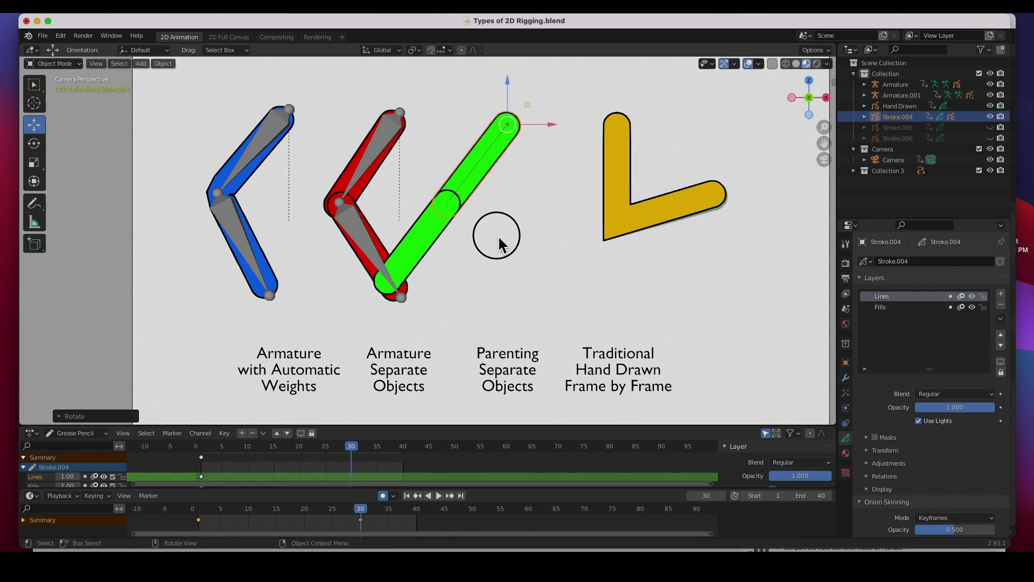
{"action": "left_click", "coordinate": [469, 273]}
{"action": "key", "text": "r"}
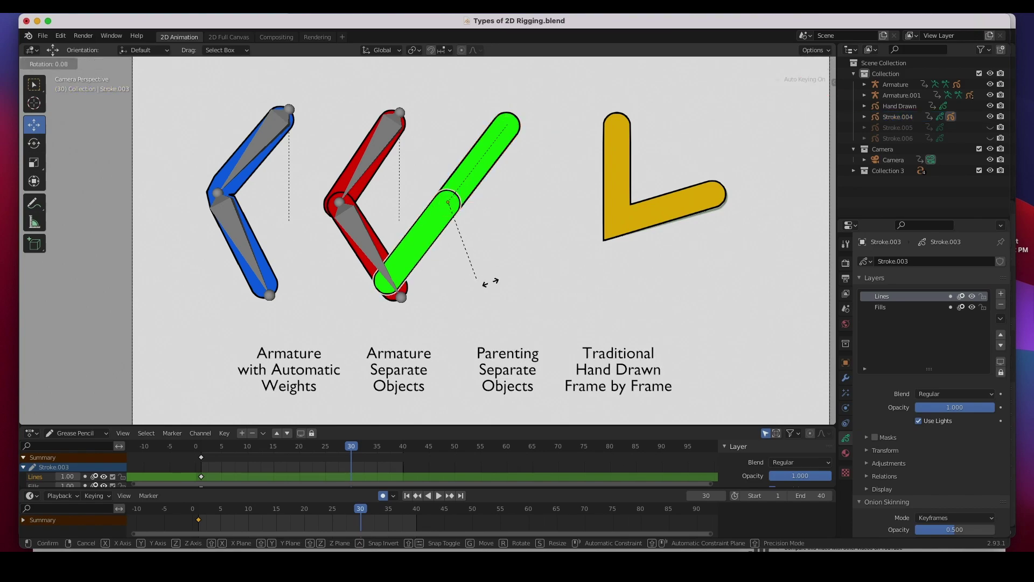
{"action": "left_click", "coordinate": [586, 174]}
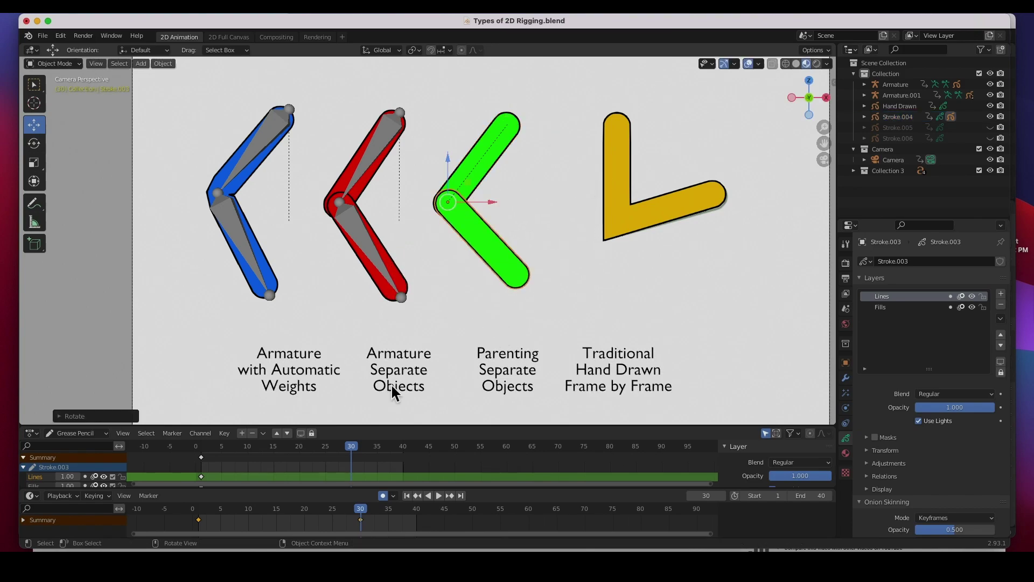
{"action": "left_click", "coordinate": [407, 495]}
{"action": "left_click", "coordinate": [439, 496]}
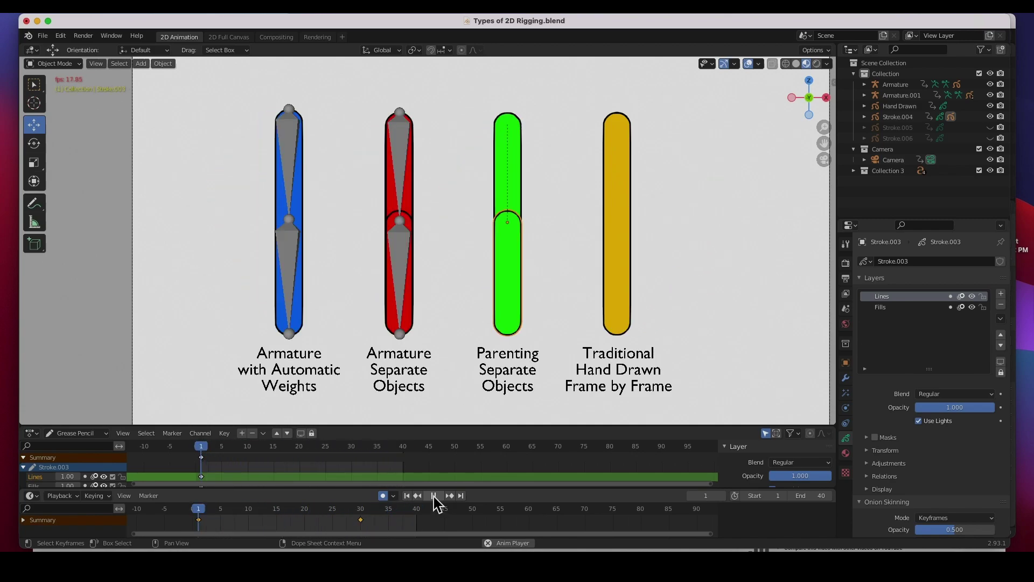
Pause playback at frame 8 and select the yellow hand-drawn capsule stroke.
{"action": "left_click", "coordinate": [433, 495]}
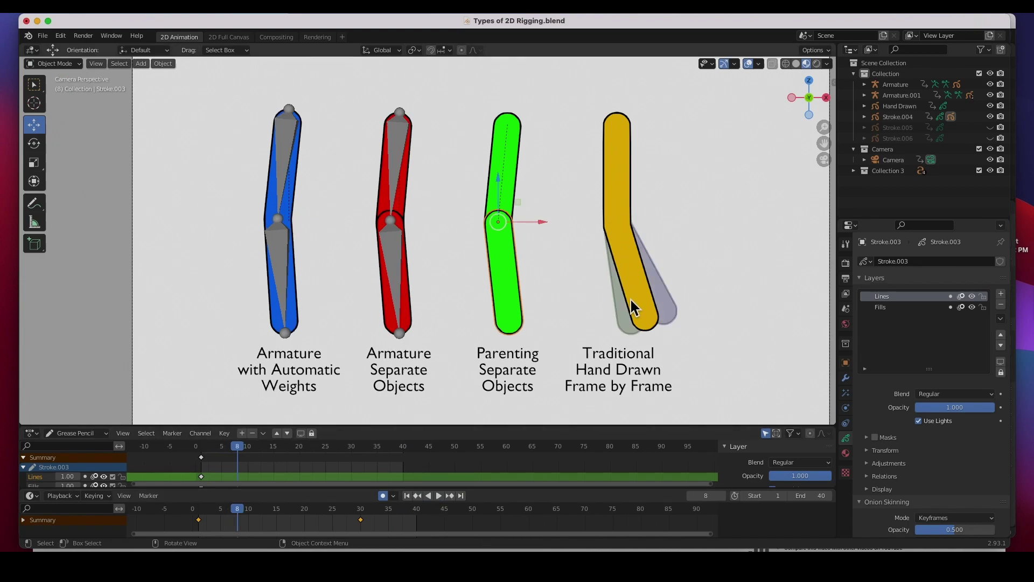
{"action": "left_click", "coordinate": [626, 167]}
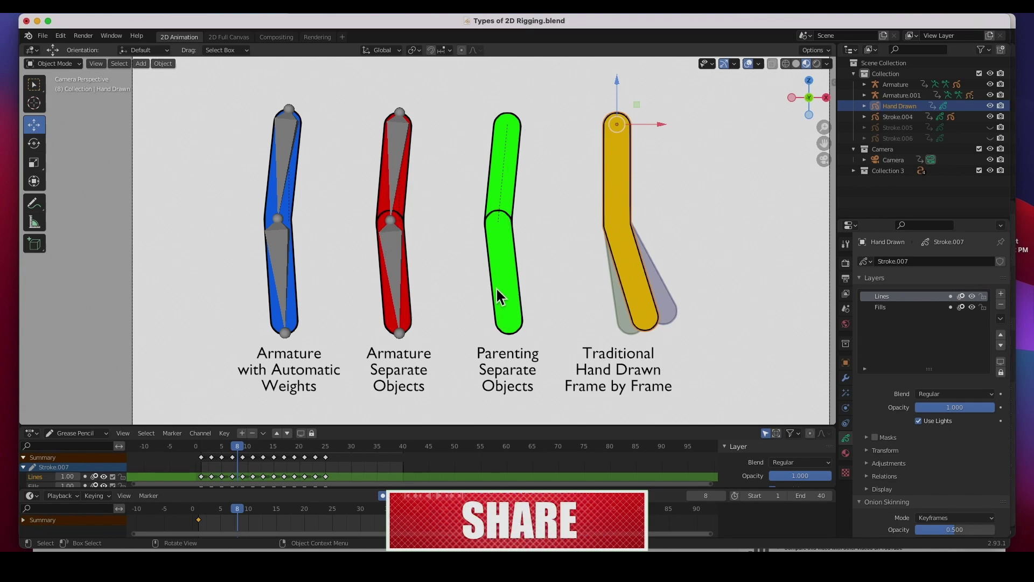
Switch YouTube to the Presenter Animation keyframing video, then return to the Blender rigging file.
{"action": "key", "text": "super+Tab"}
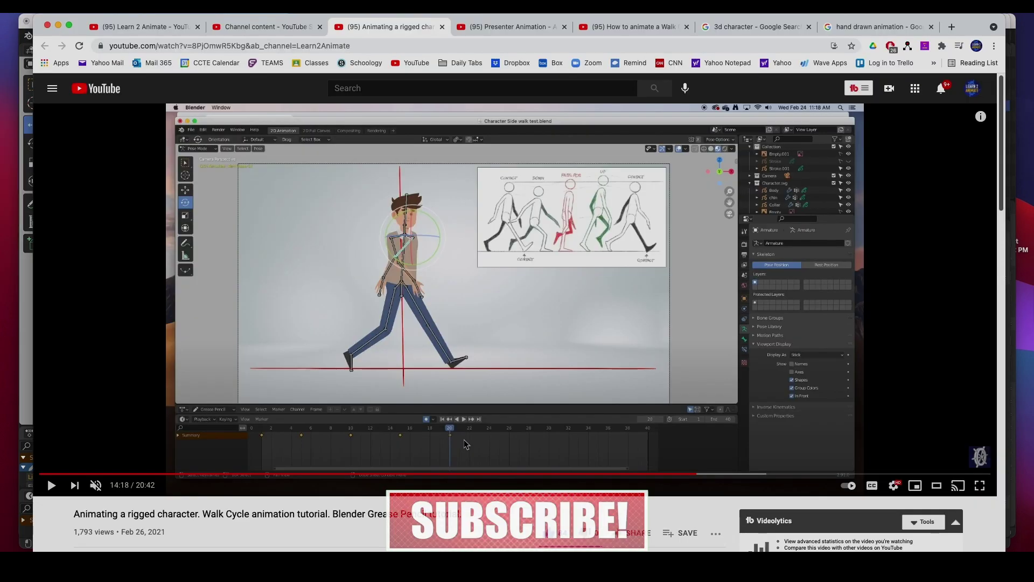
{"action": "left_click", "coordinate": [509, 30]}
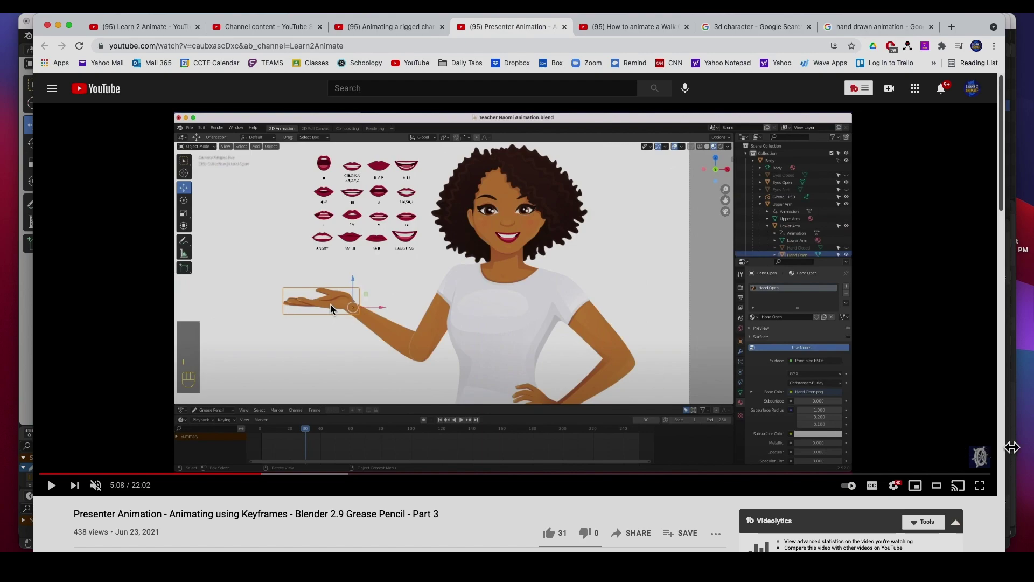
{"action": "left_click", "coordinate": [27, 404]}
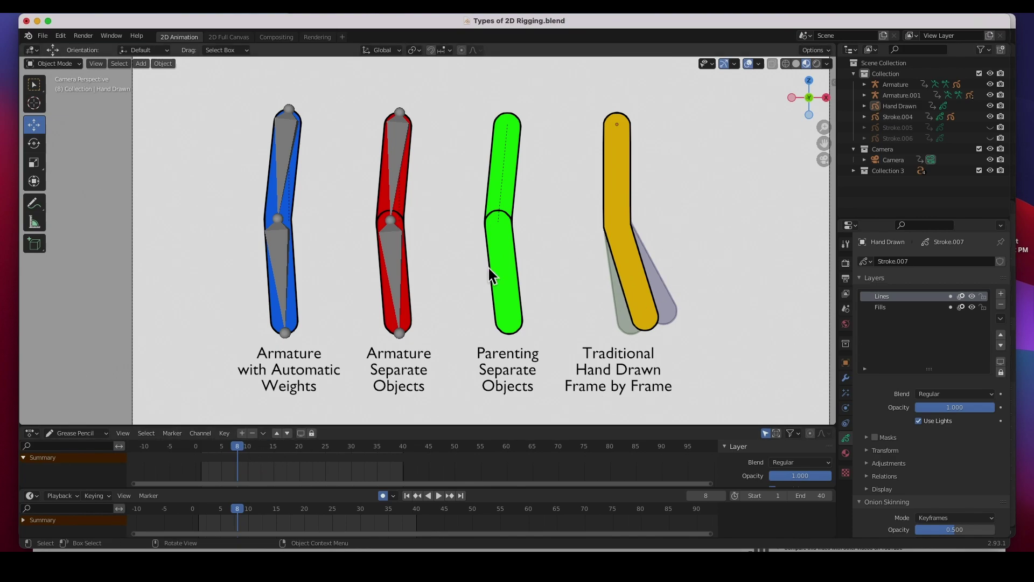
Scrub the dope sheet back and forth with the Hand Drawn capsule selected, then return to Chrome.
{"action": "left_click_drag", "start_coordinate": [218, 448], "coordinate": [201, 449]}
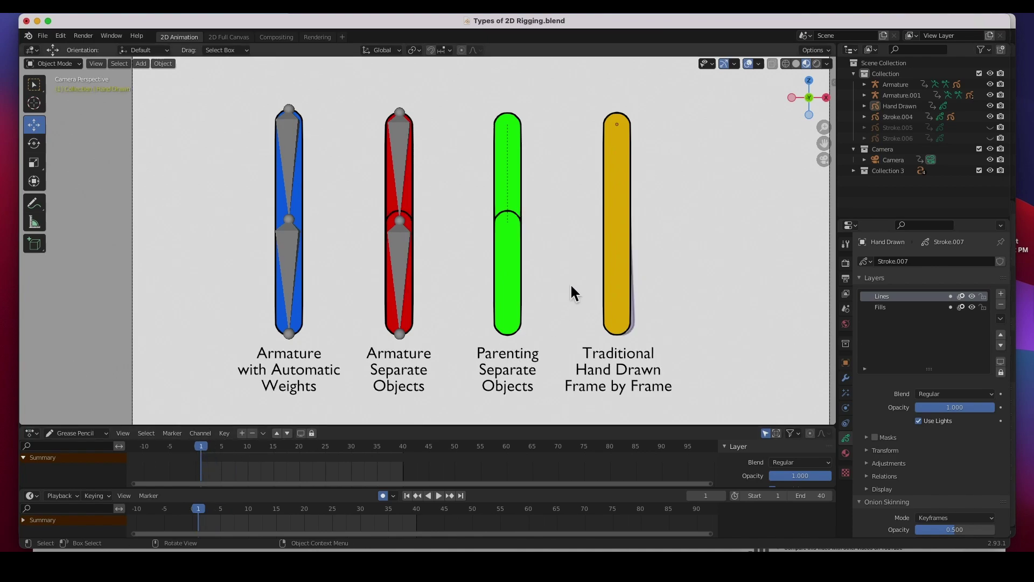
{"action": "left_click", "coordinate": [622, 285]}
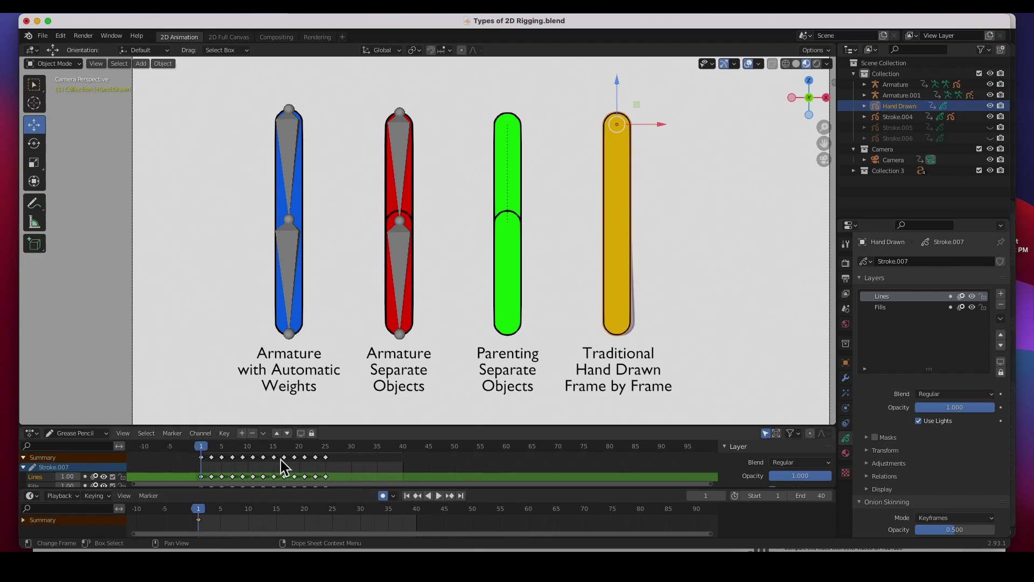
{"action": "mouse_move", "coordinate": [214, 448]}
{"action": "left_mouse_down"}
{"action": "mouse_move", "coordinate": [329, 452]}
{"action": "mouse_move", "coordinate": [205, 456]}
{"action": "mouse_move", "coordinate": [357, 454]}
{"action": "mouse_move", "coordinate": [339, 455]}
{"action": "left_mouse_up"}
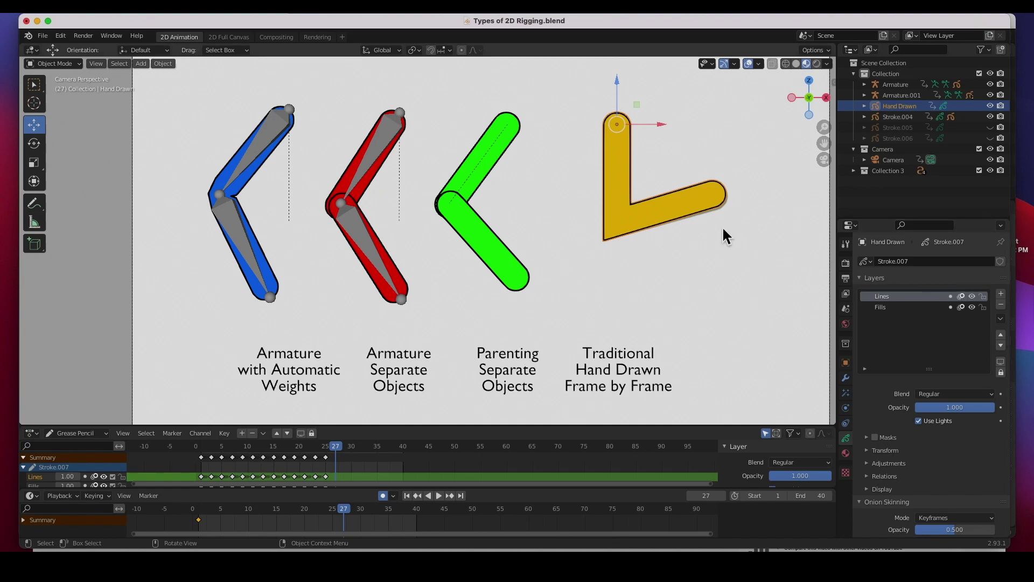
{"action": "left_click_drag", "start_coordinate": [337, 453], "coordinate": [284, 457]}
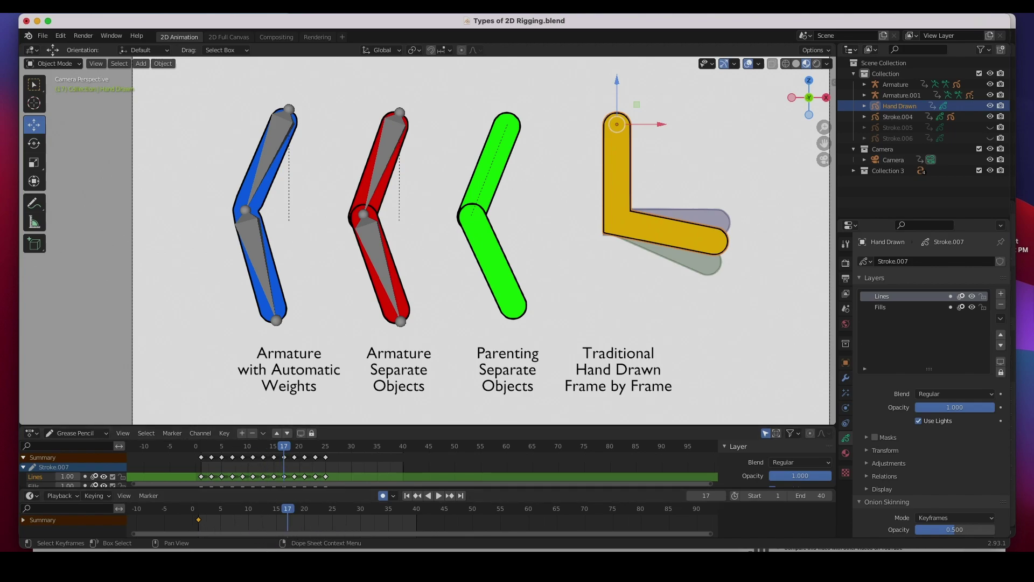
{"action": "key", "text": "super+Tab"}
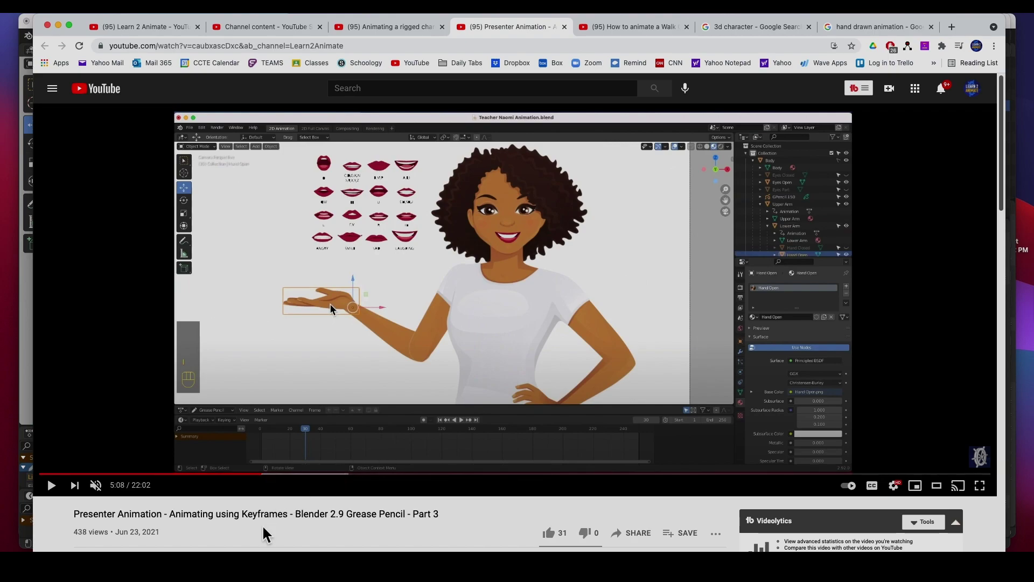
Deselect the hand-drawn capsule in Blender and go back to the browser.
{"action": "left_click", "coordinate": [28, 401]}
{"action": "left_click", "coordinate": [190, 403]}
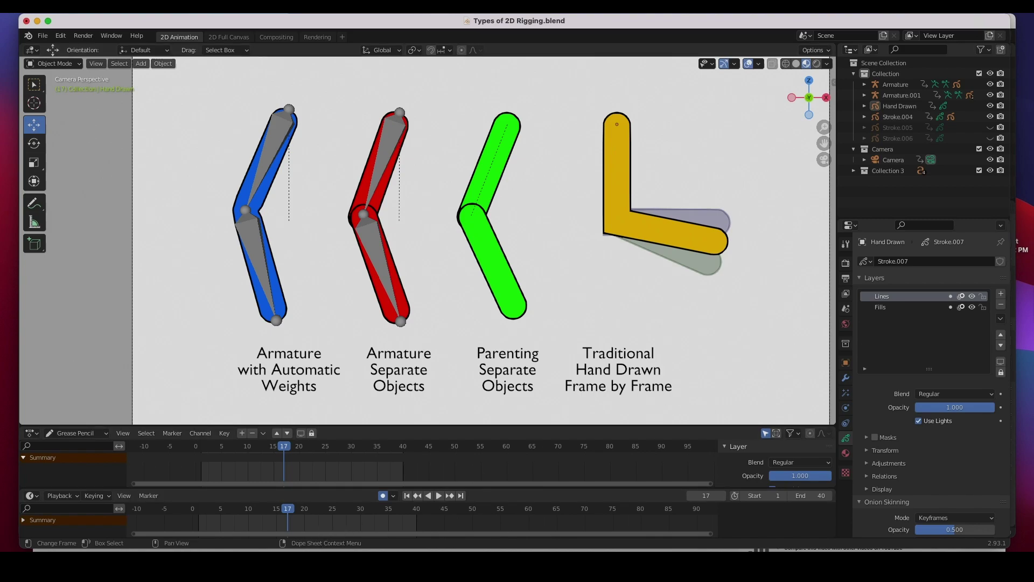
{"action": "key", "text": "super+Tab"}
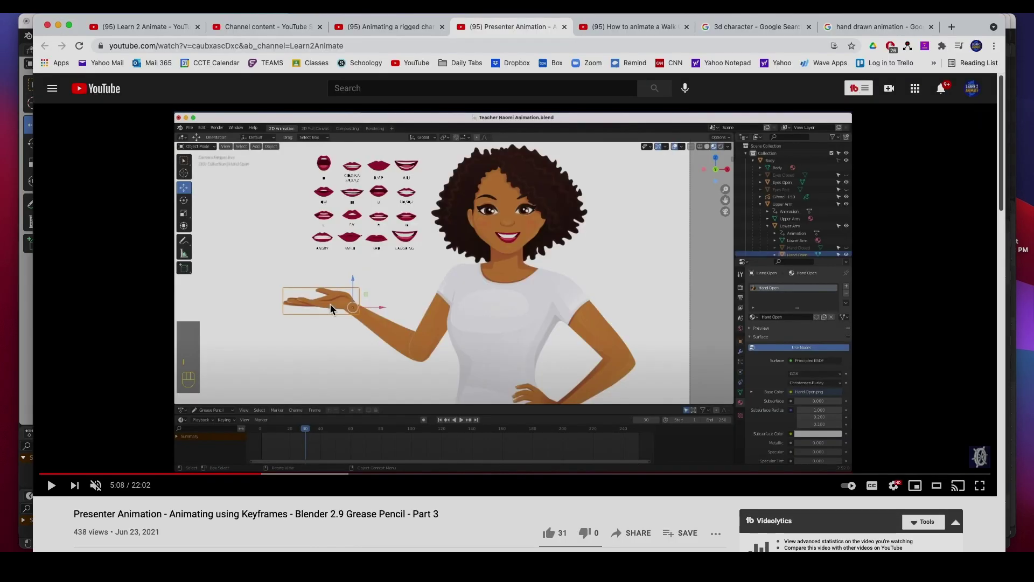
Play and pause part of the How to animate a Walk video, then show the hand drawn animation image results.
{"action": "left_click", "coordinate": [632, 28]}
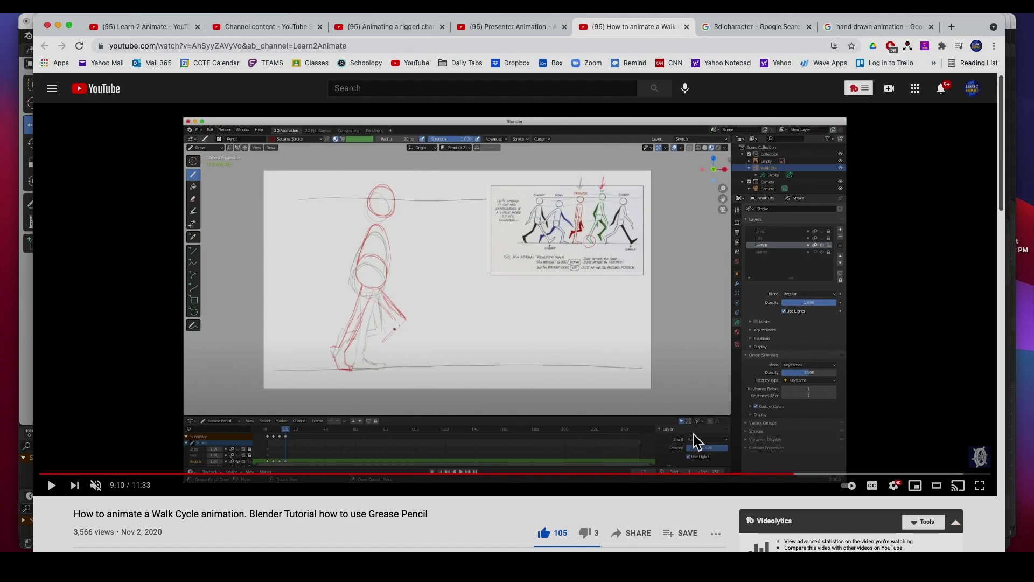
{"action": "left_click", "coordinate": [54, 491]}
{"action": "left_click", "coordinate": [52, 485]}
{"action": "left_click", "coordinate": [858, 27]}
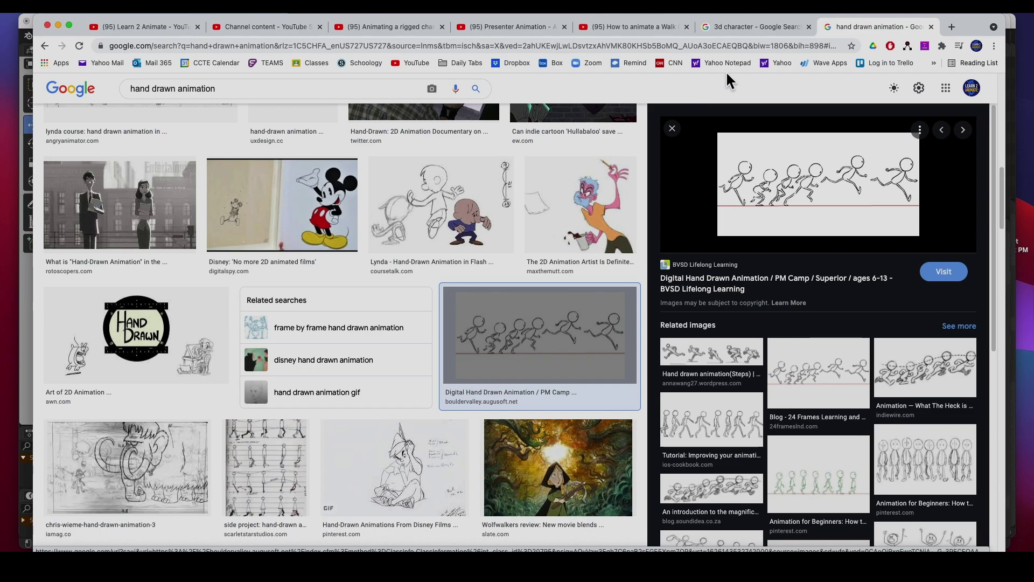
View the '3d character' Google Images results, then bring the Types of 2D Rigging file forward.
{"action": "left_click", "coordinate": [740, 29]}
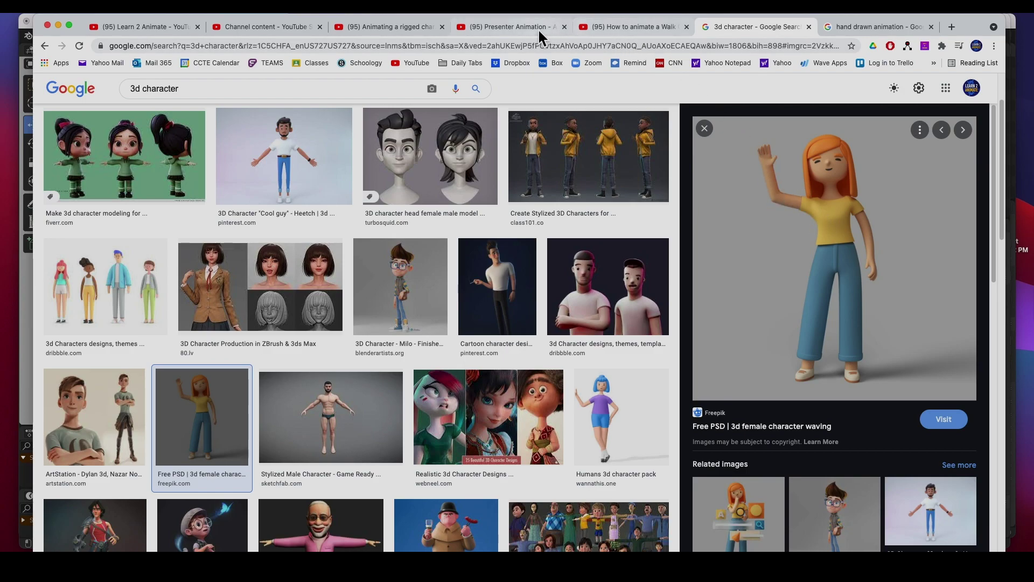
{"action": "left_click", "coordinate": [1010, 75]}
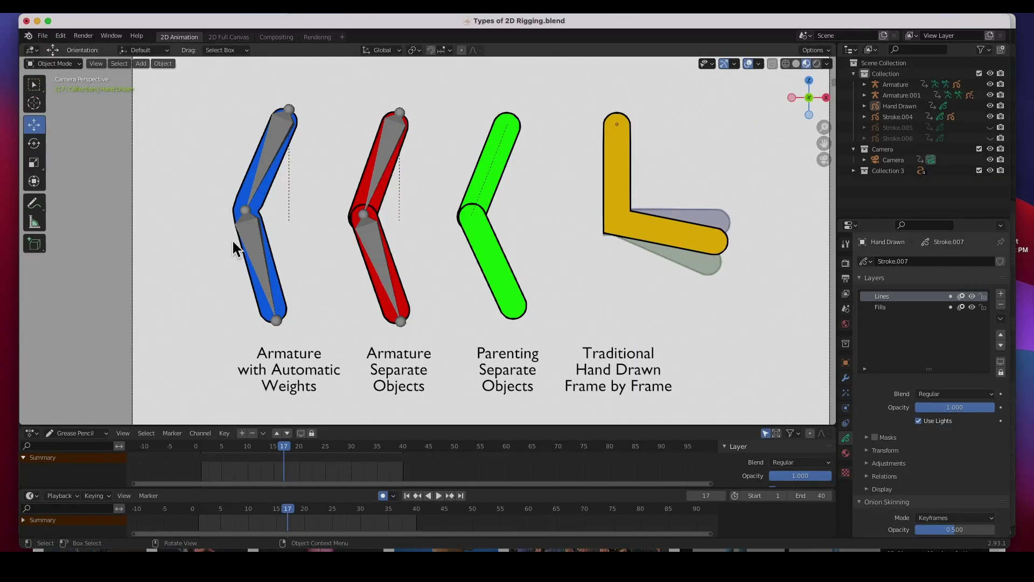
Bring the Types of 3D Rigging.blend window forward, then switch to the YouTube walk-cycle tutorial.
{"action": "left_click", "coordinate": [1020, 145]}
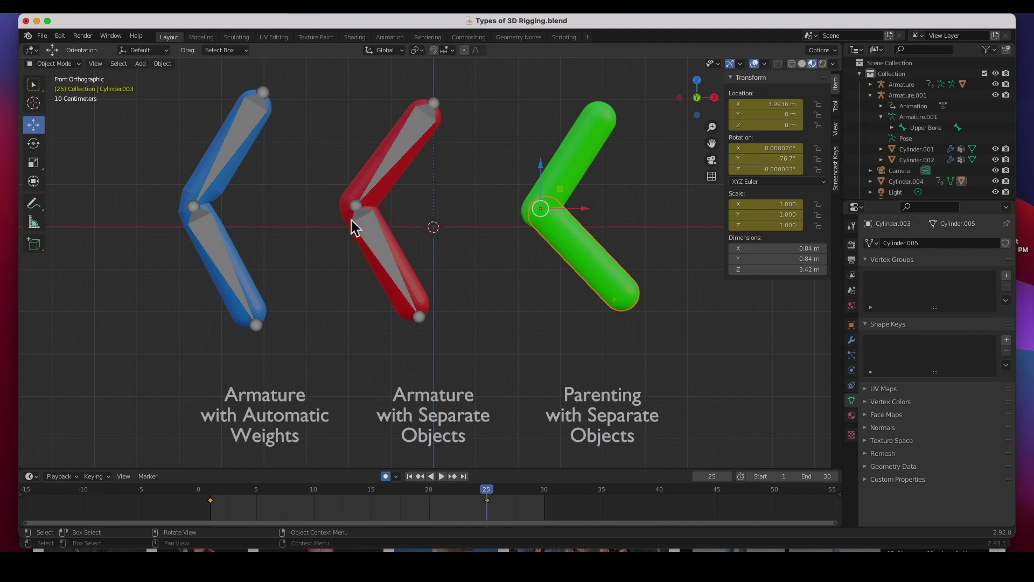
{"action": "left_click", "coordinate": [345, 549]}
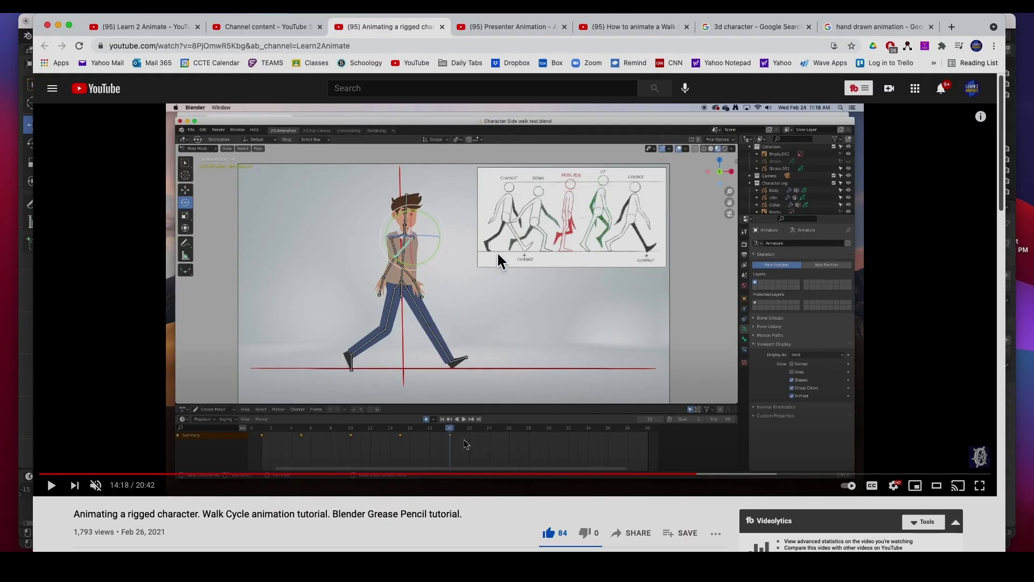
Seek the walk-cycle tutorial ahead to 14:55 and then to 15:43.
{"action": "left_click", "coordinate": [725, 473]}
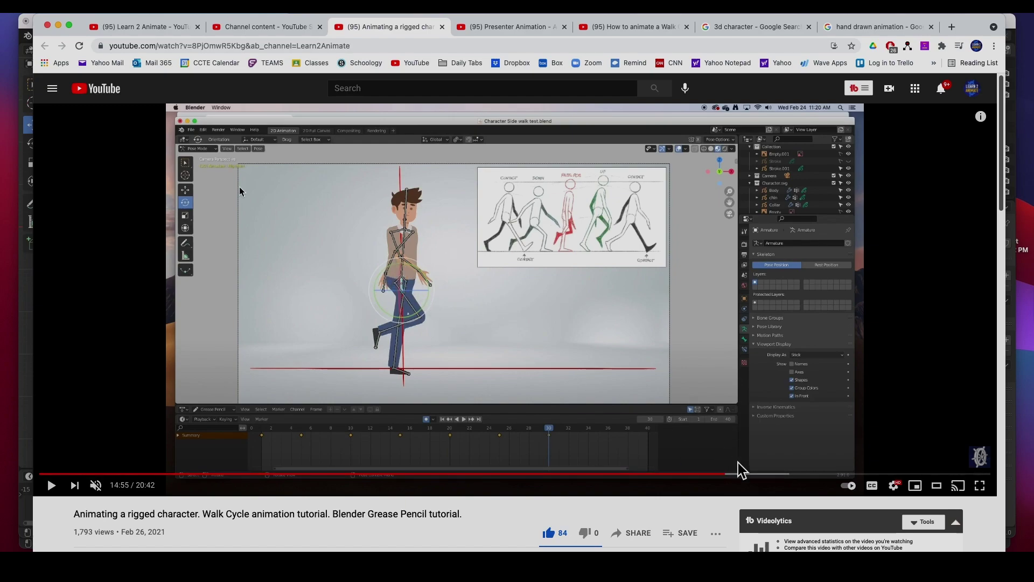
{"action": "left_click", "coordinate": [761, 474]}
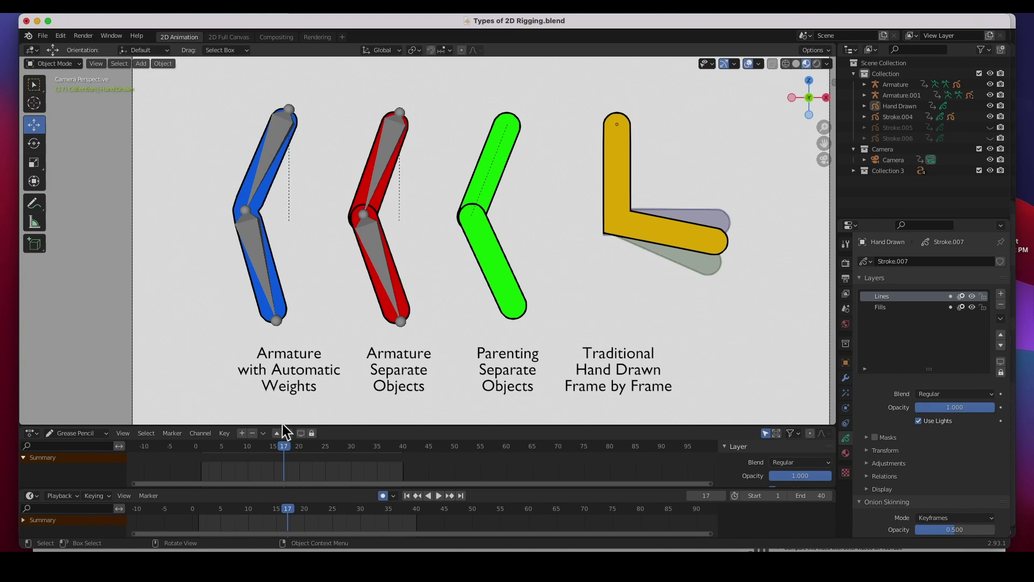
Start timeline playback so all four capsules bend and straighten.
{"action": "left_click", "coordinate": [439, 496]}
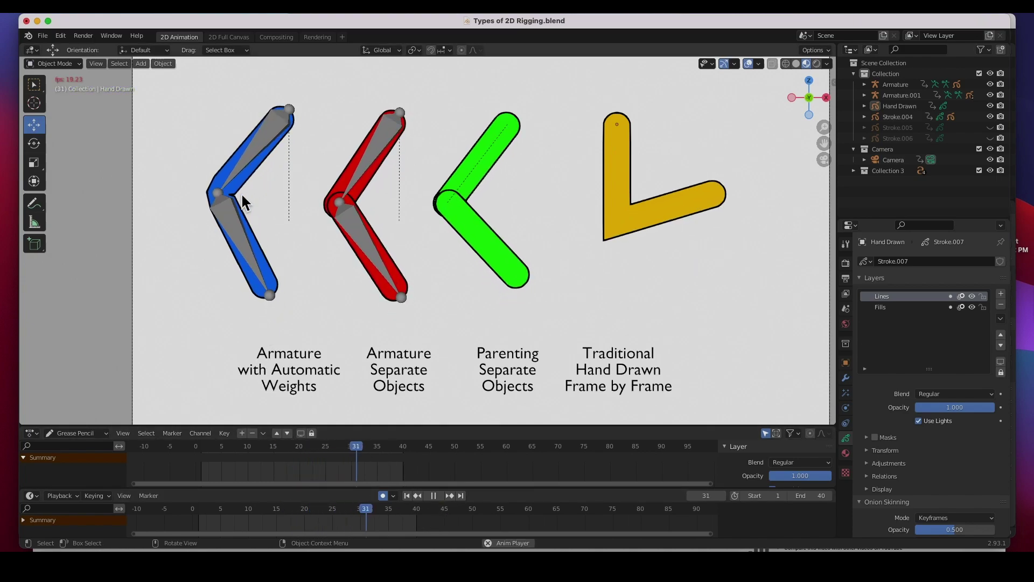